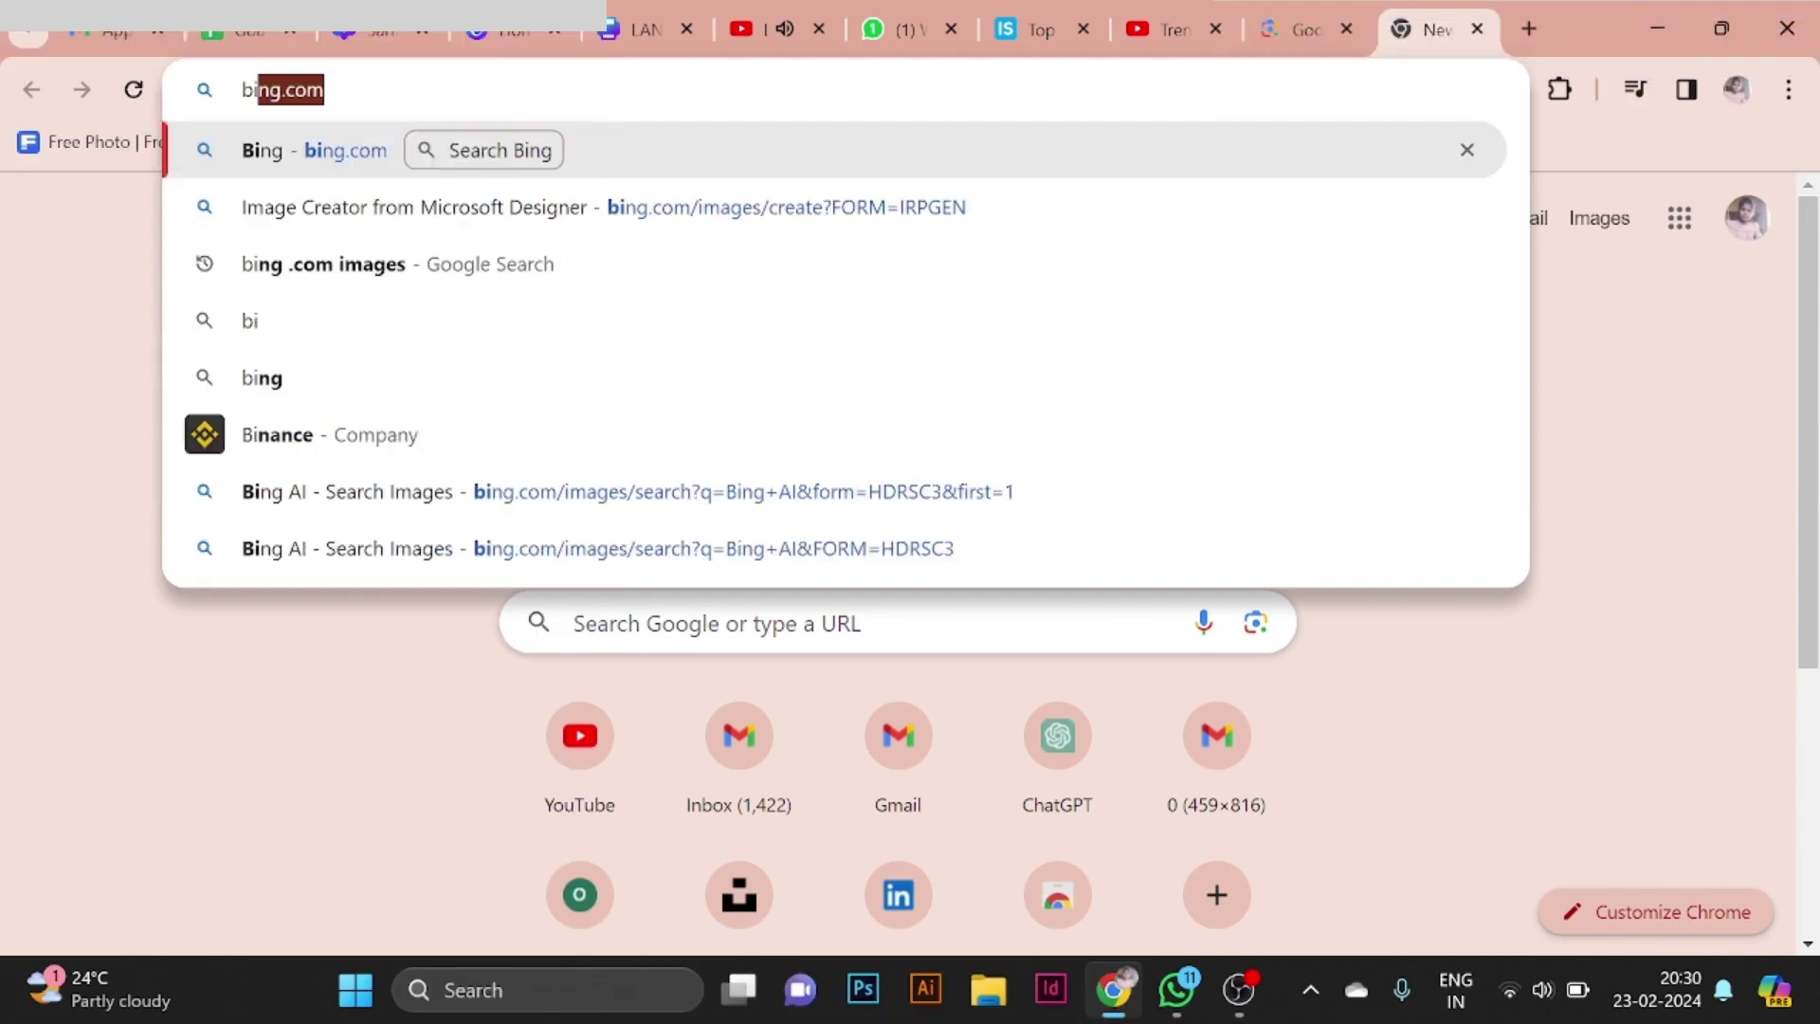
Reach Bing Image Creator at bing.com/images/create through a Google search for bing.com/create.
type("ng. com")
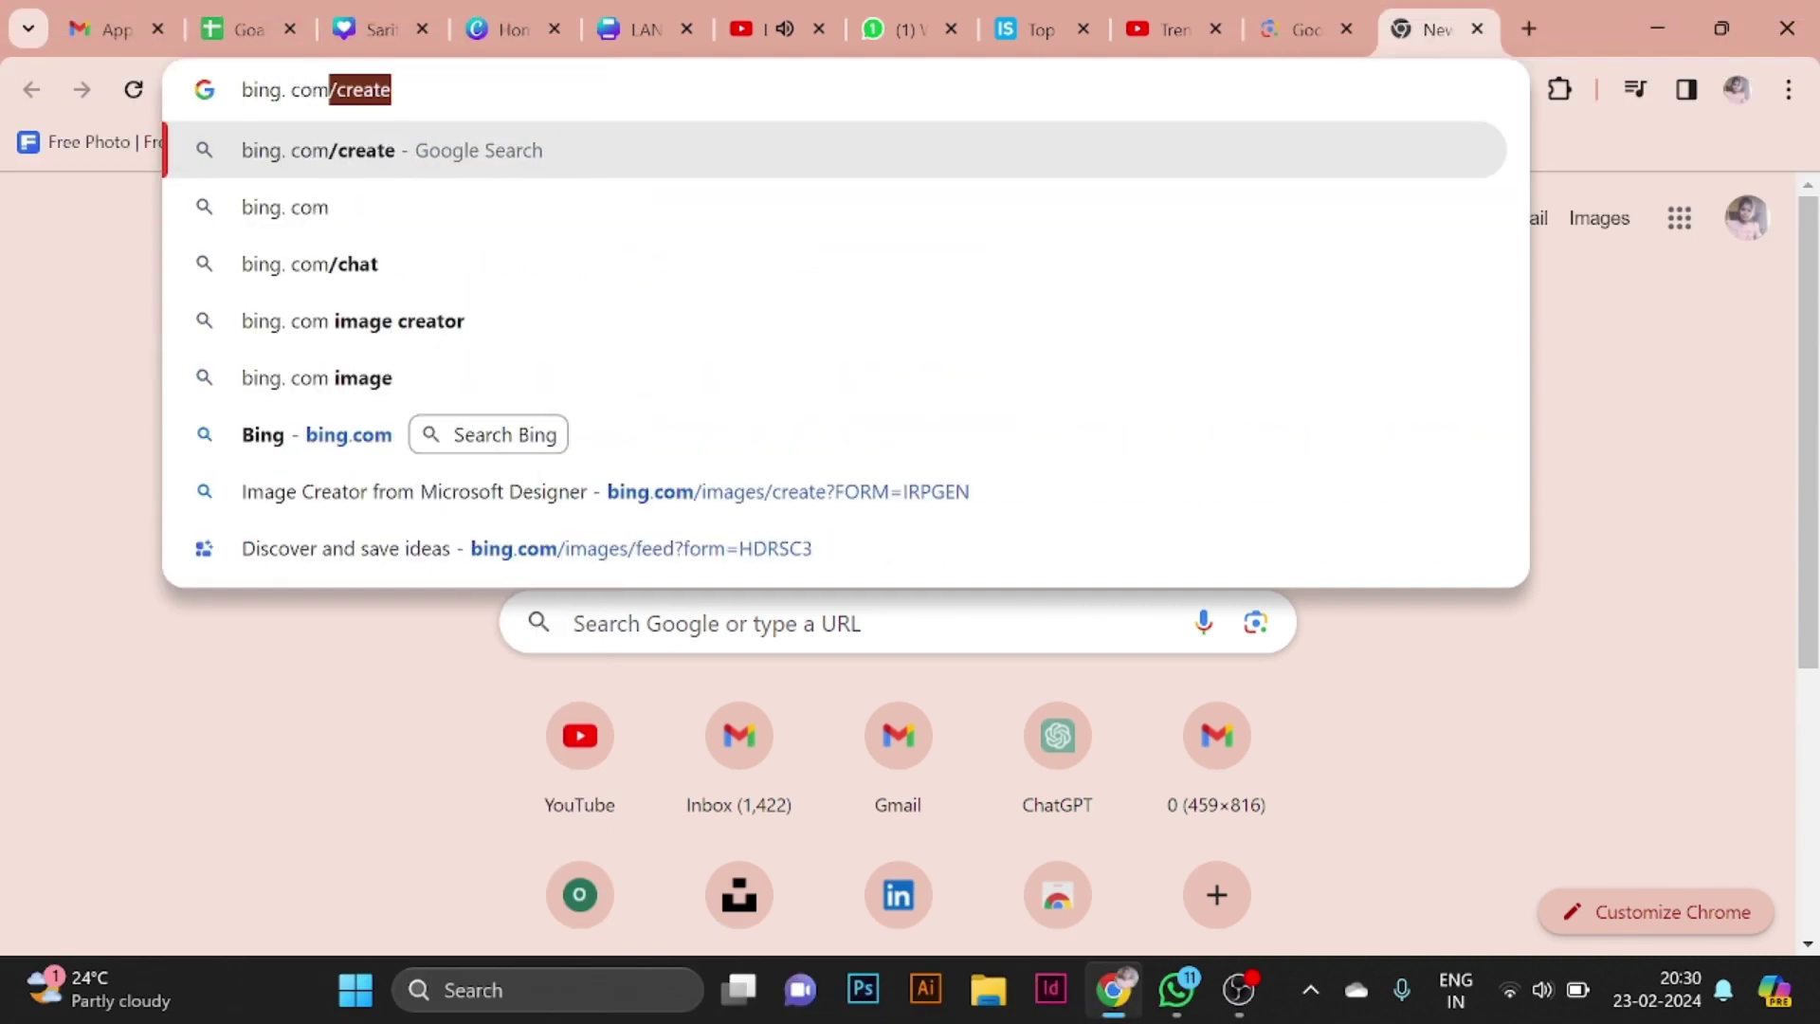
left_click(398, 149)
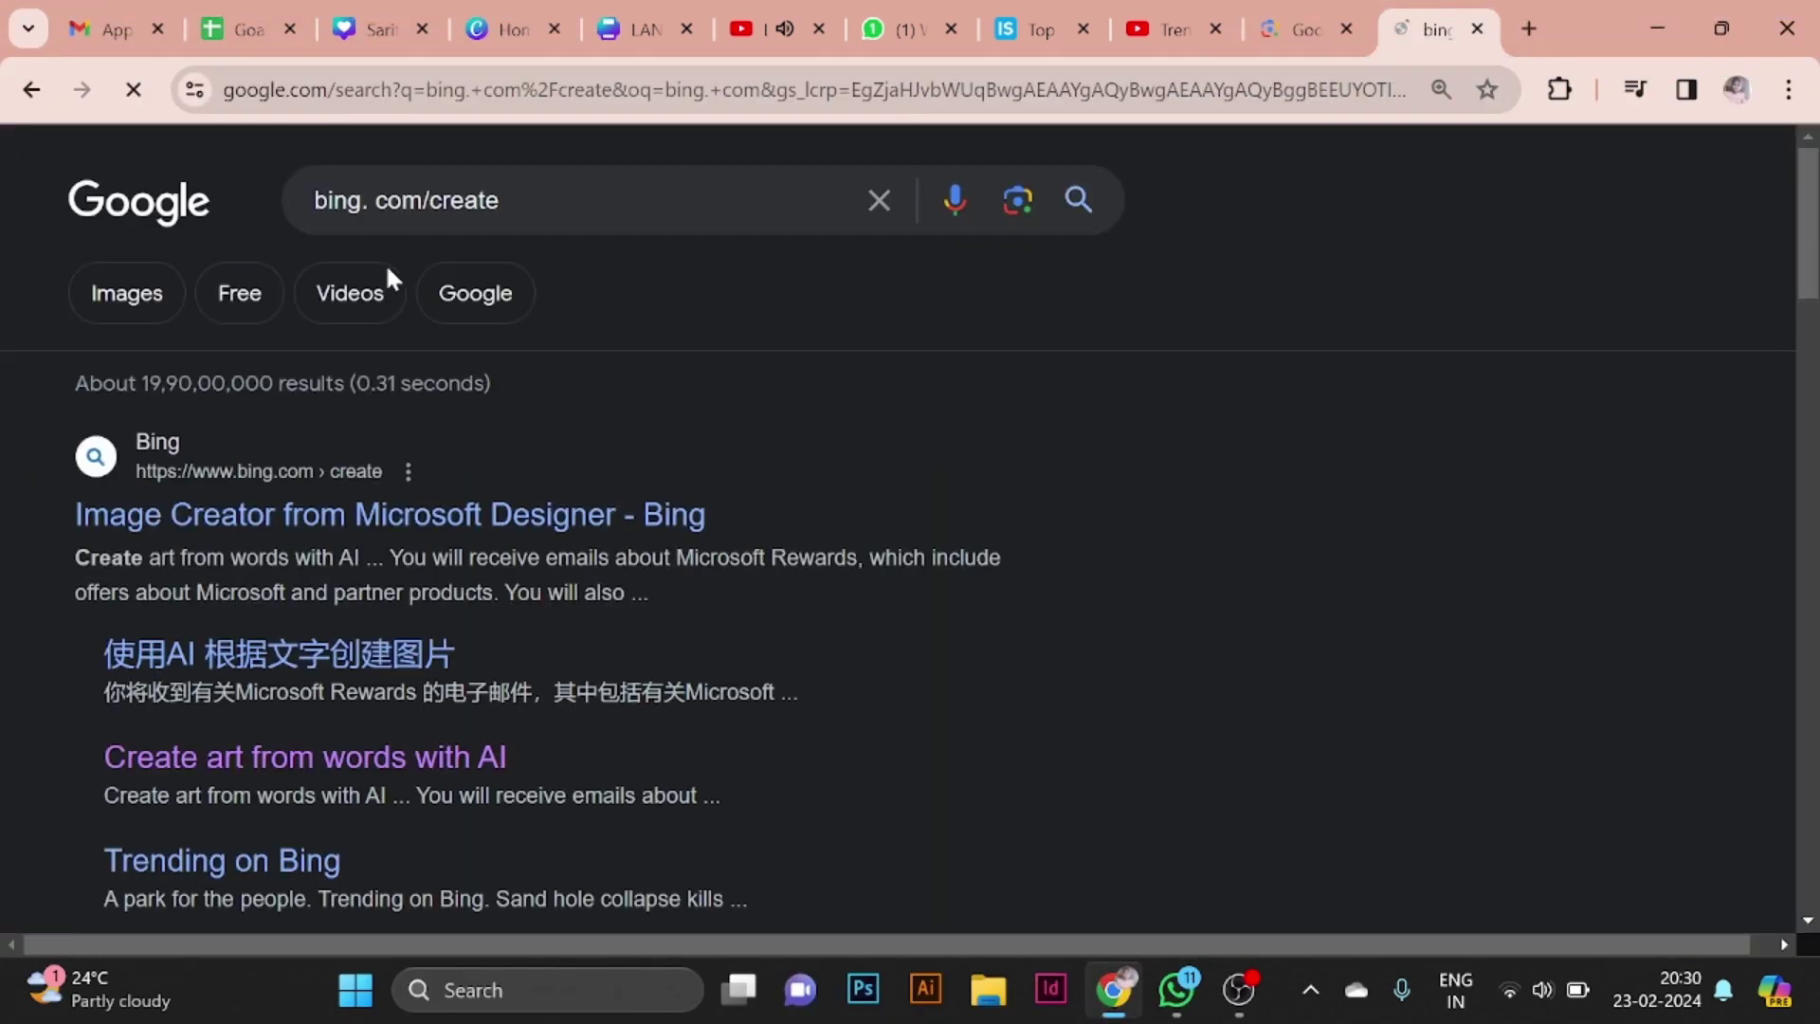
left_click(251, 512)
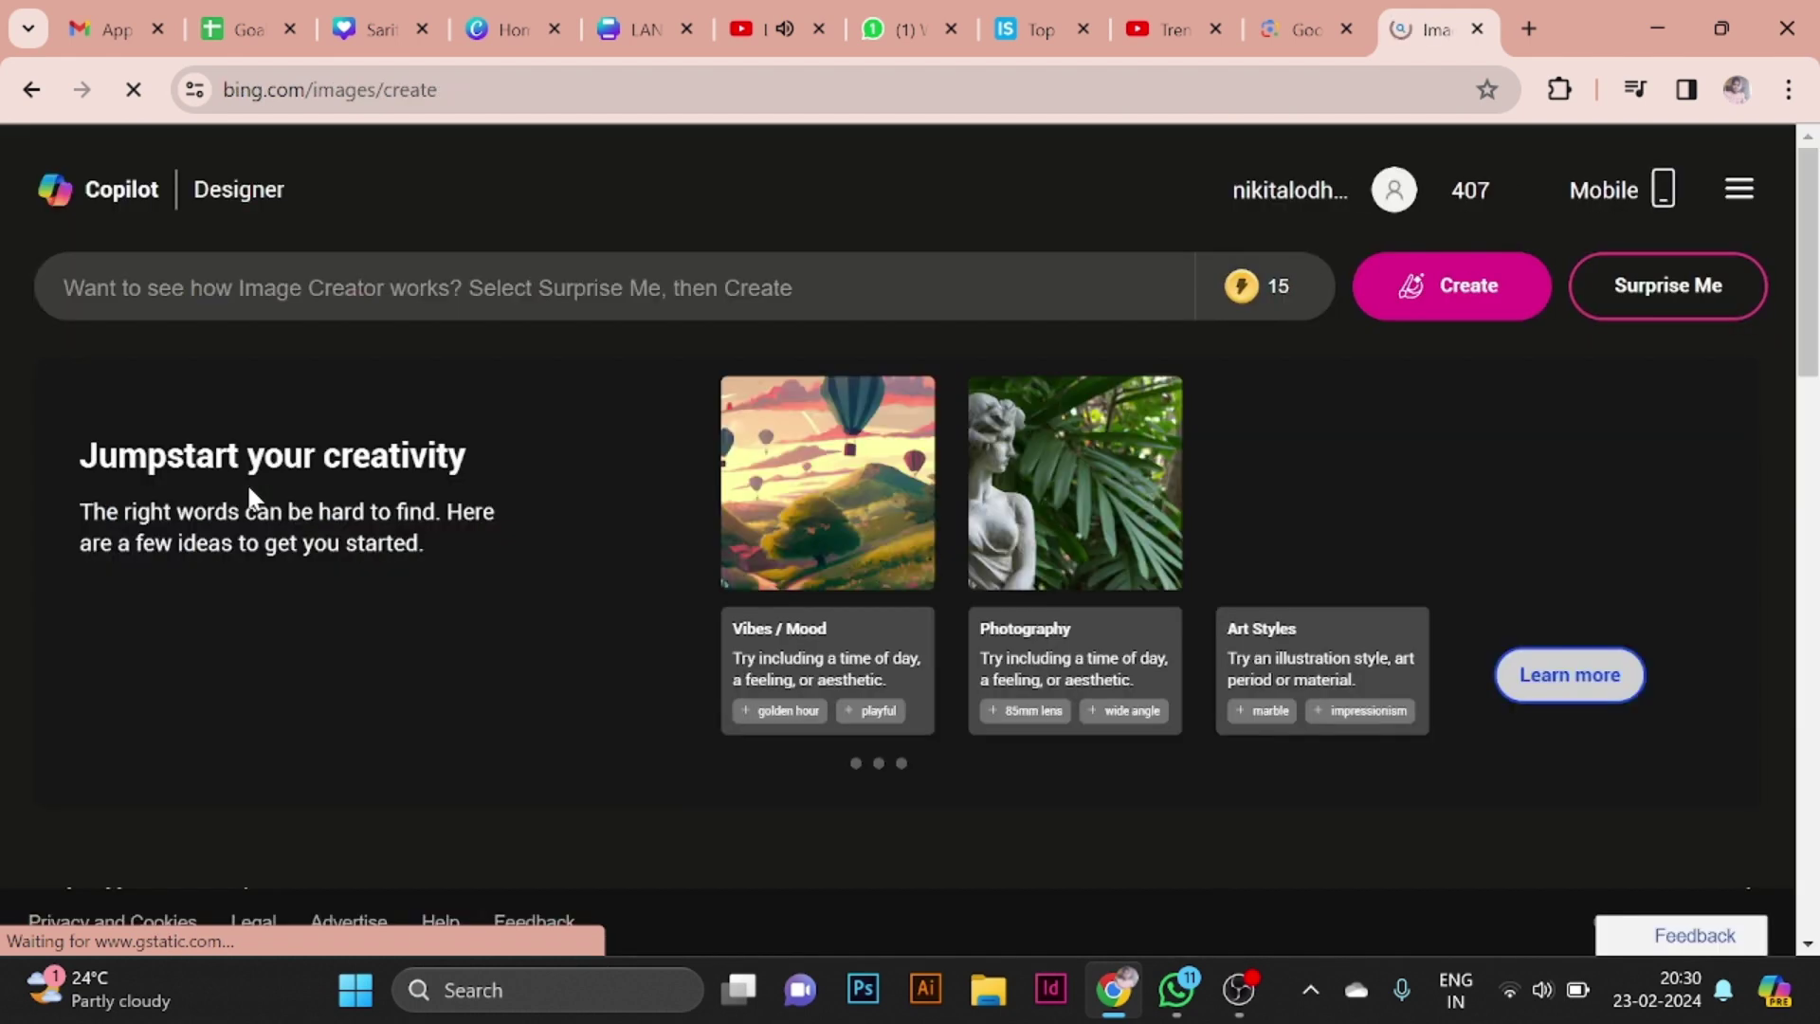
Paste the prepared glass ID card prompt and change its 'tiktok' card edges to 'you tube'.
left_click(345, 283)
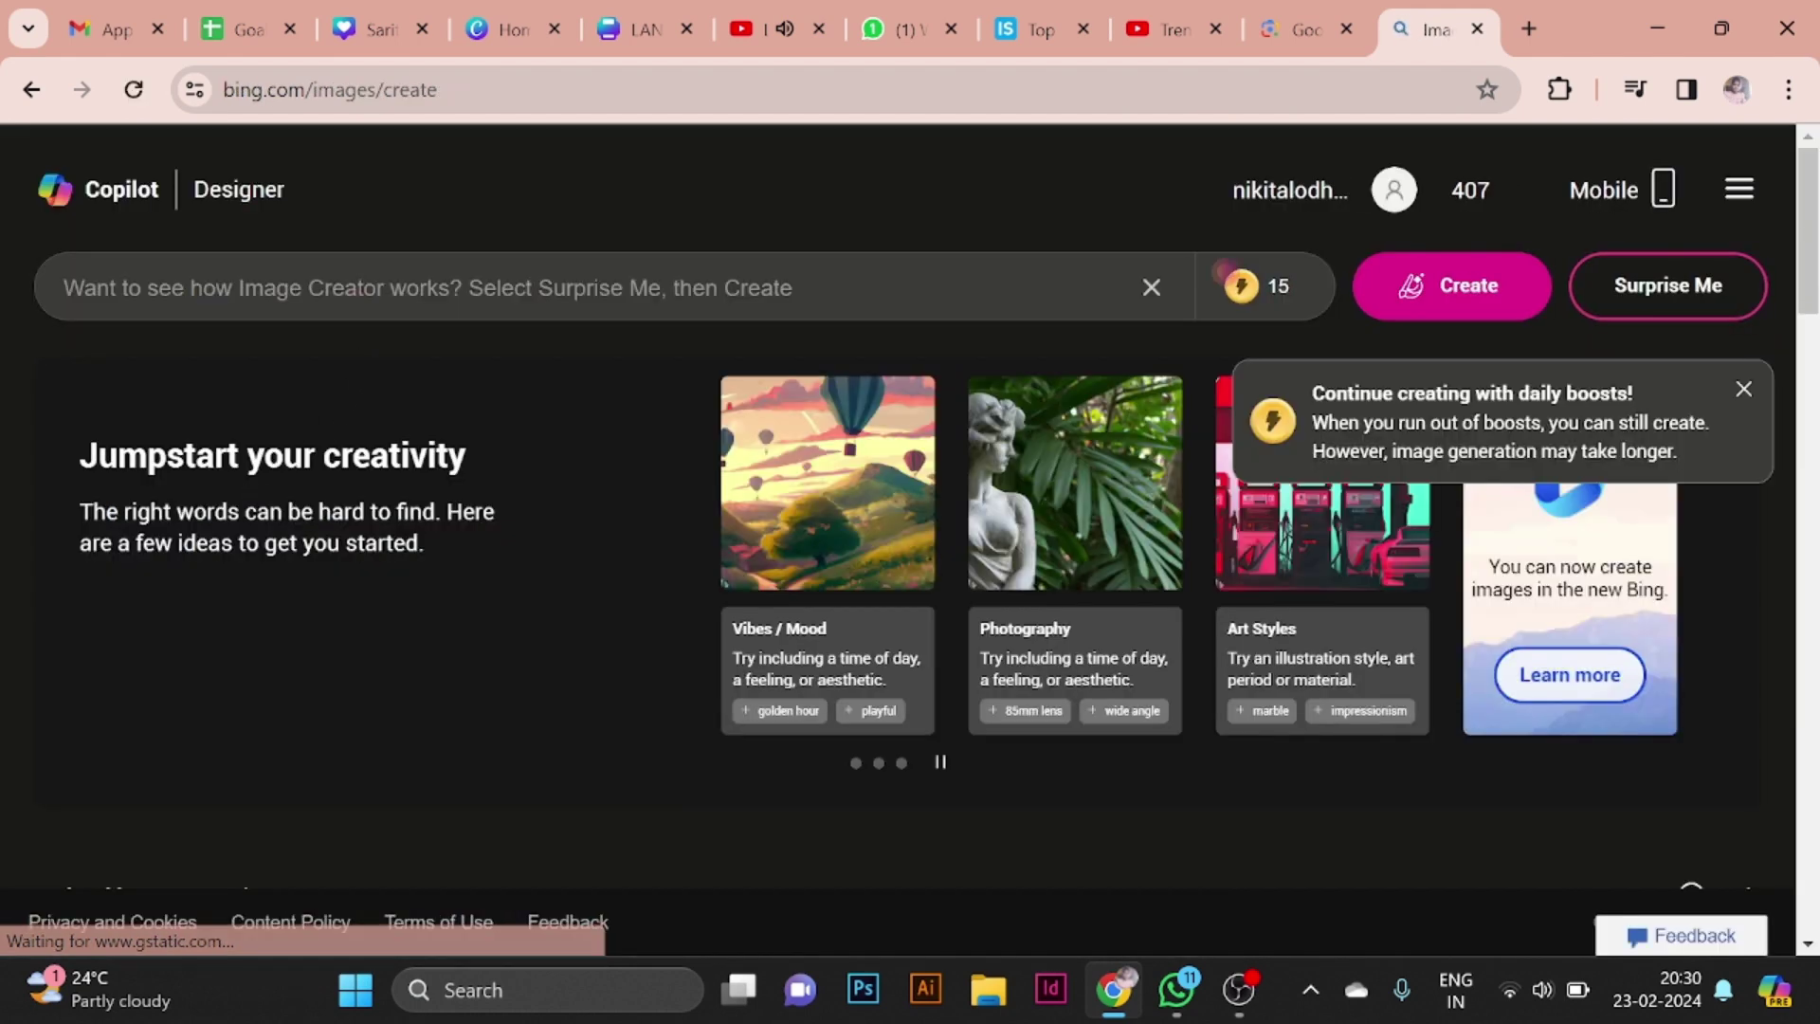
key("ctrl+v")
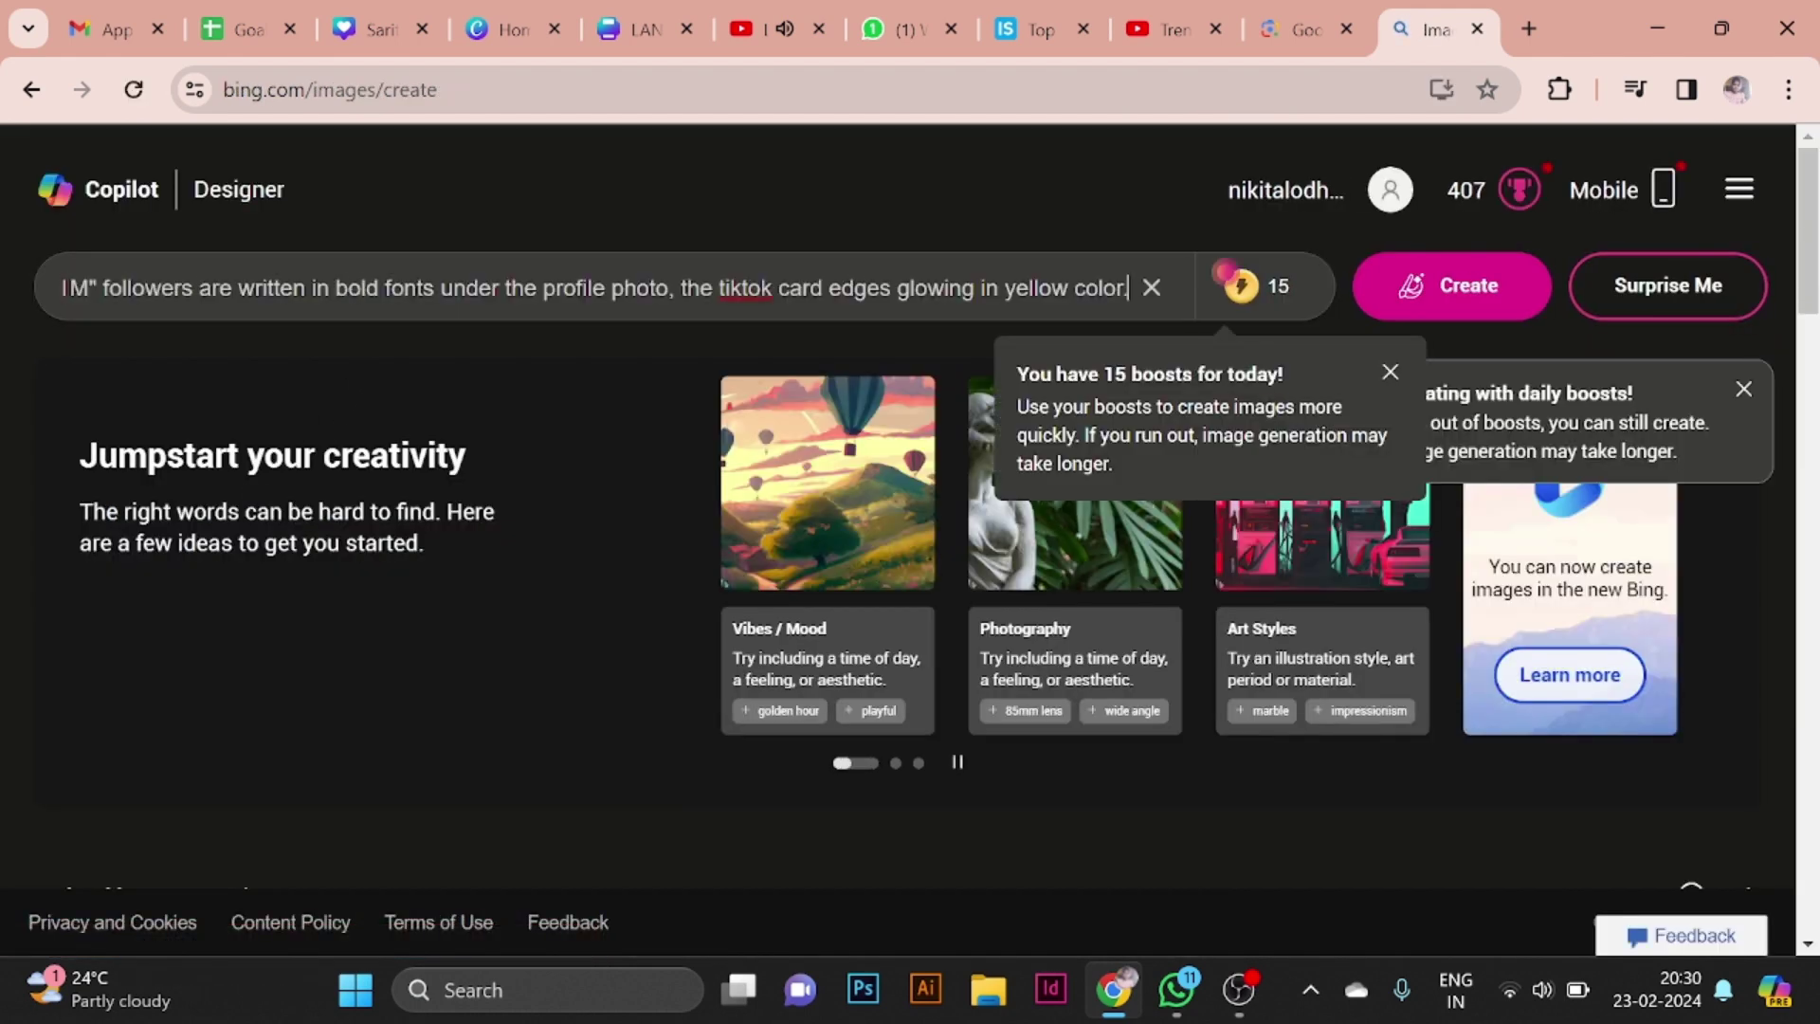
left_click_drag(773, 287, 728, 287)
key("BackSpace")
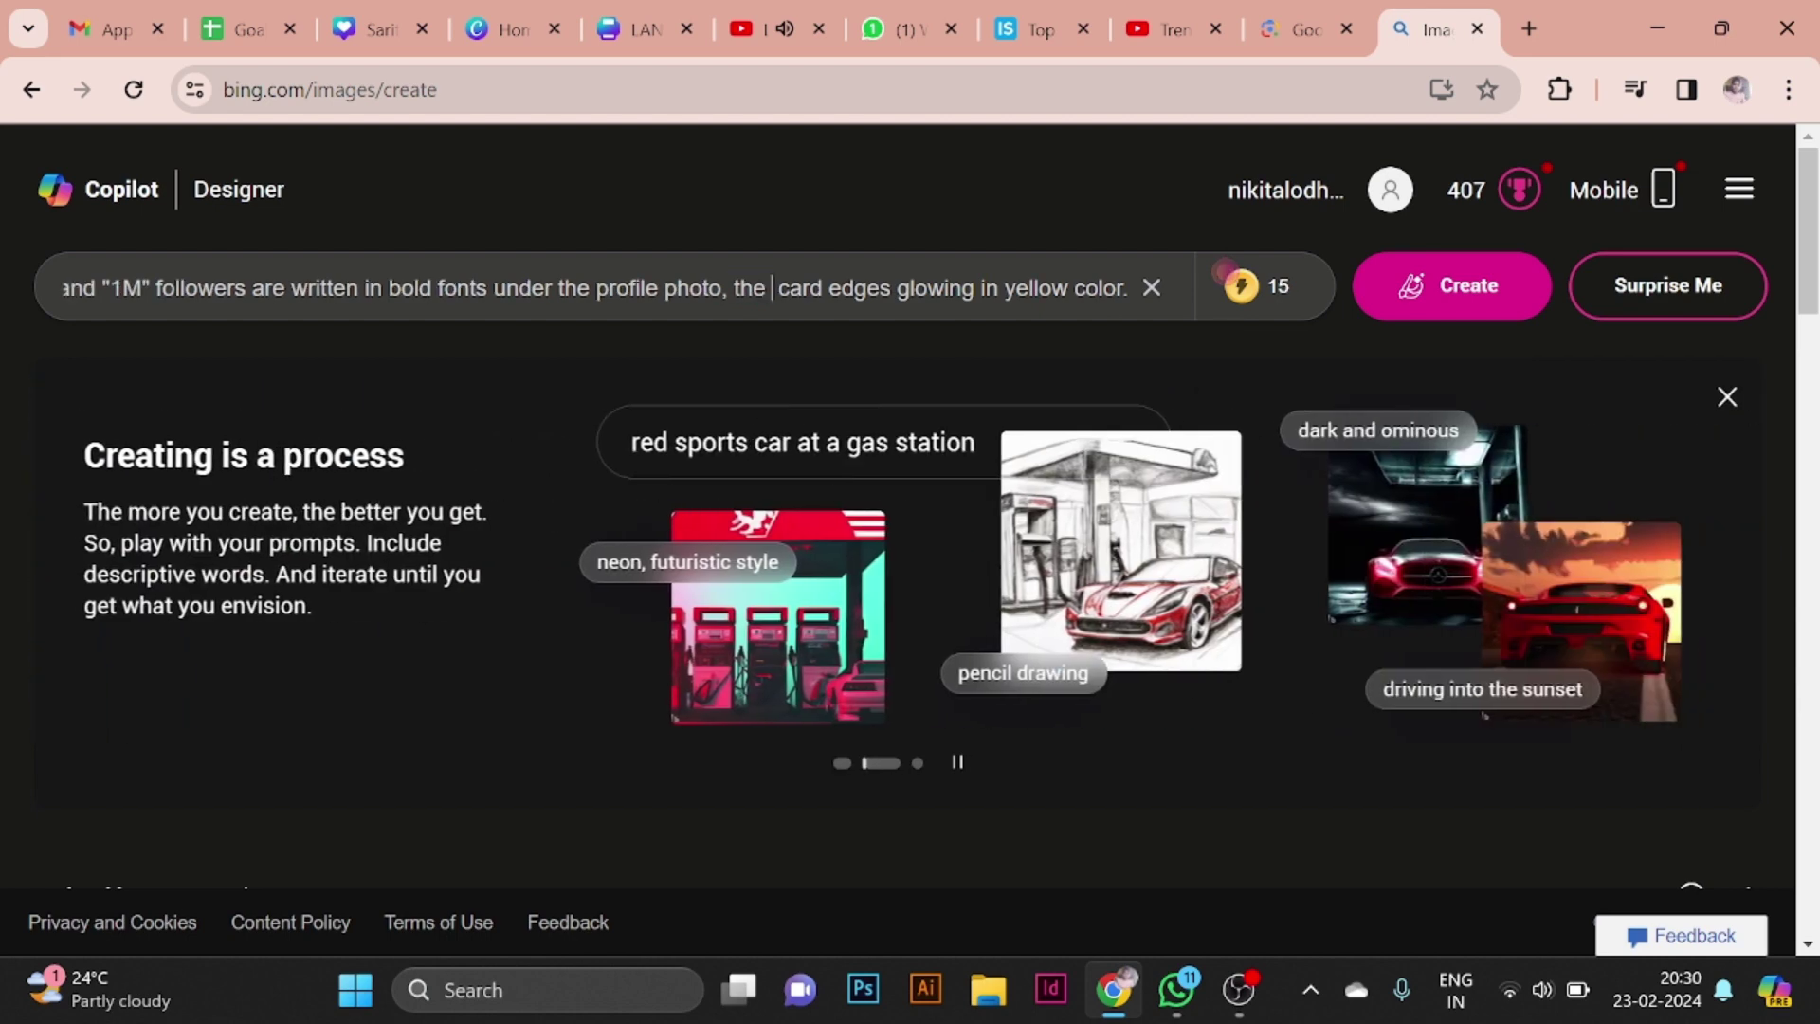
type("yo ")
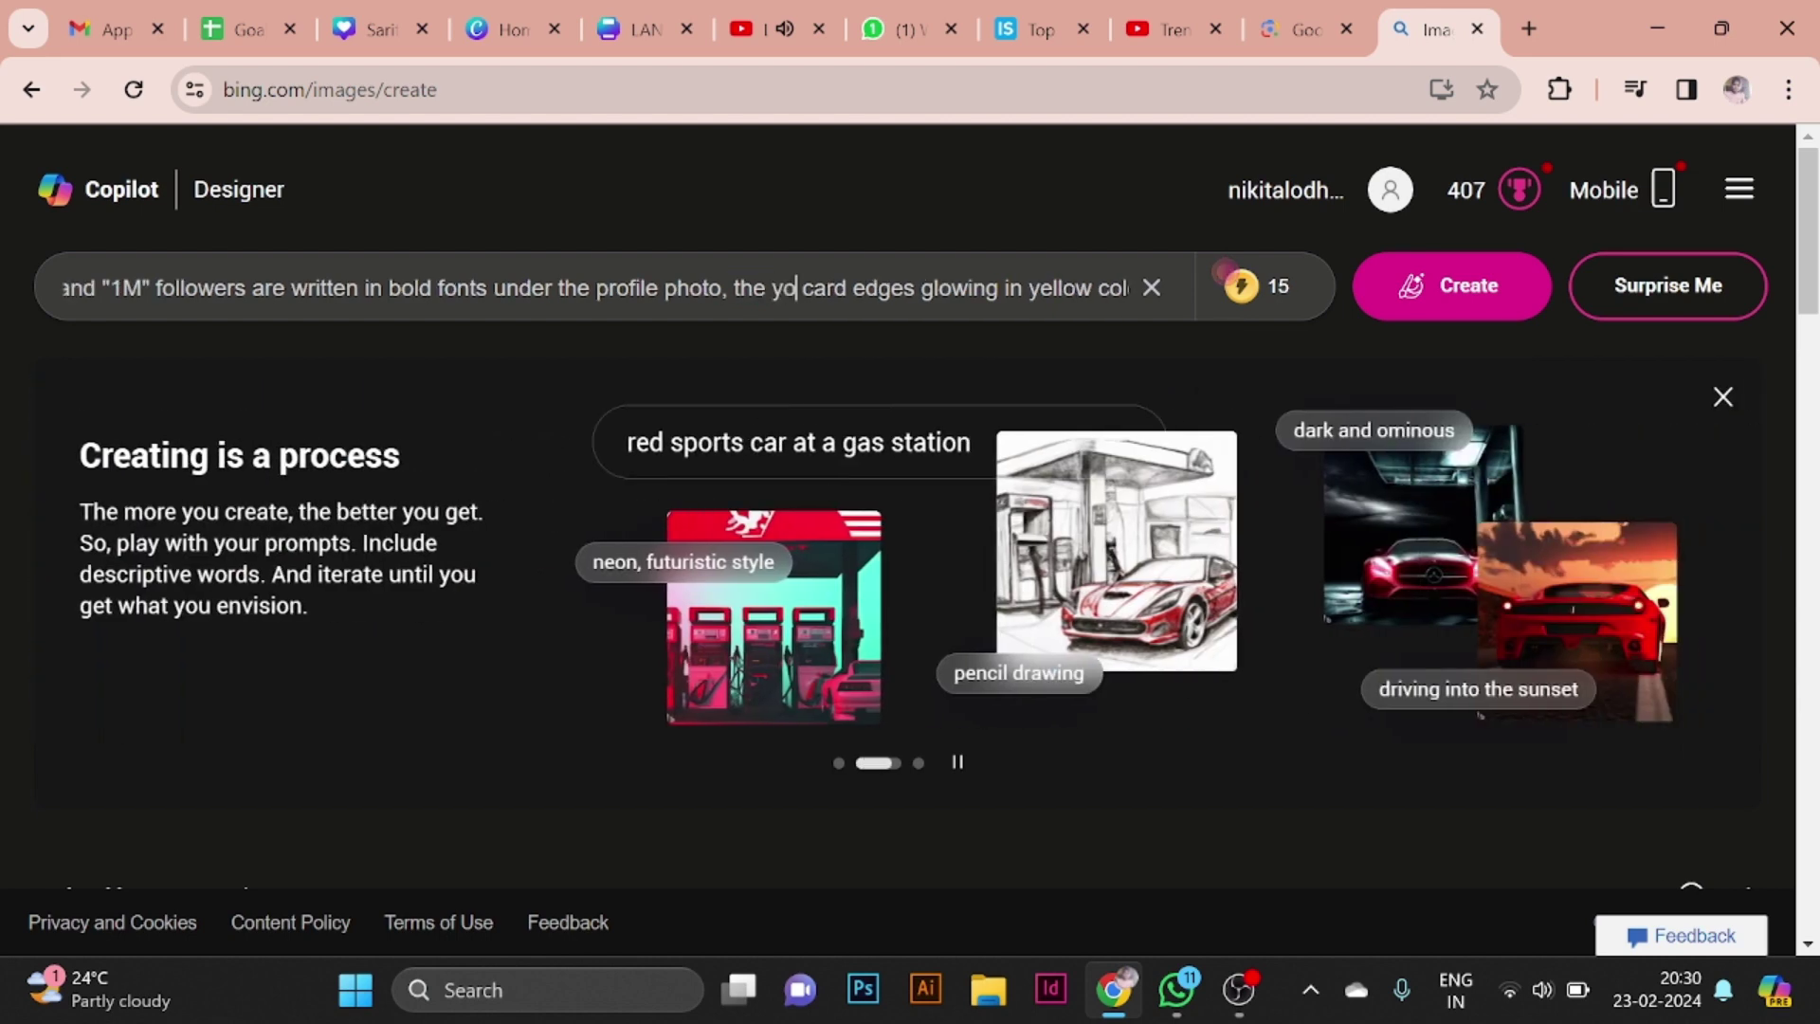
type("u tu")
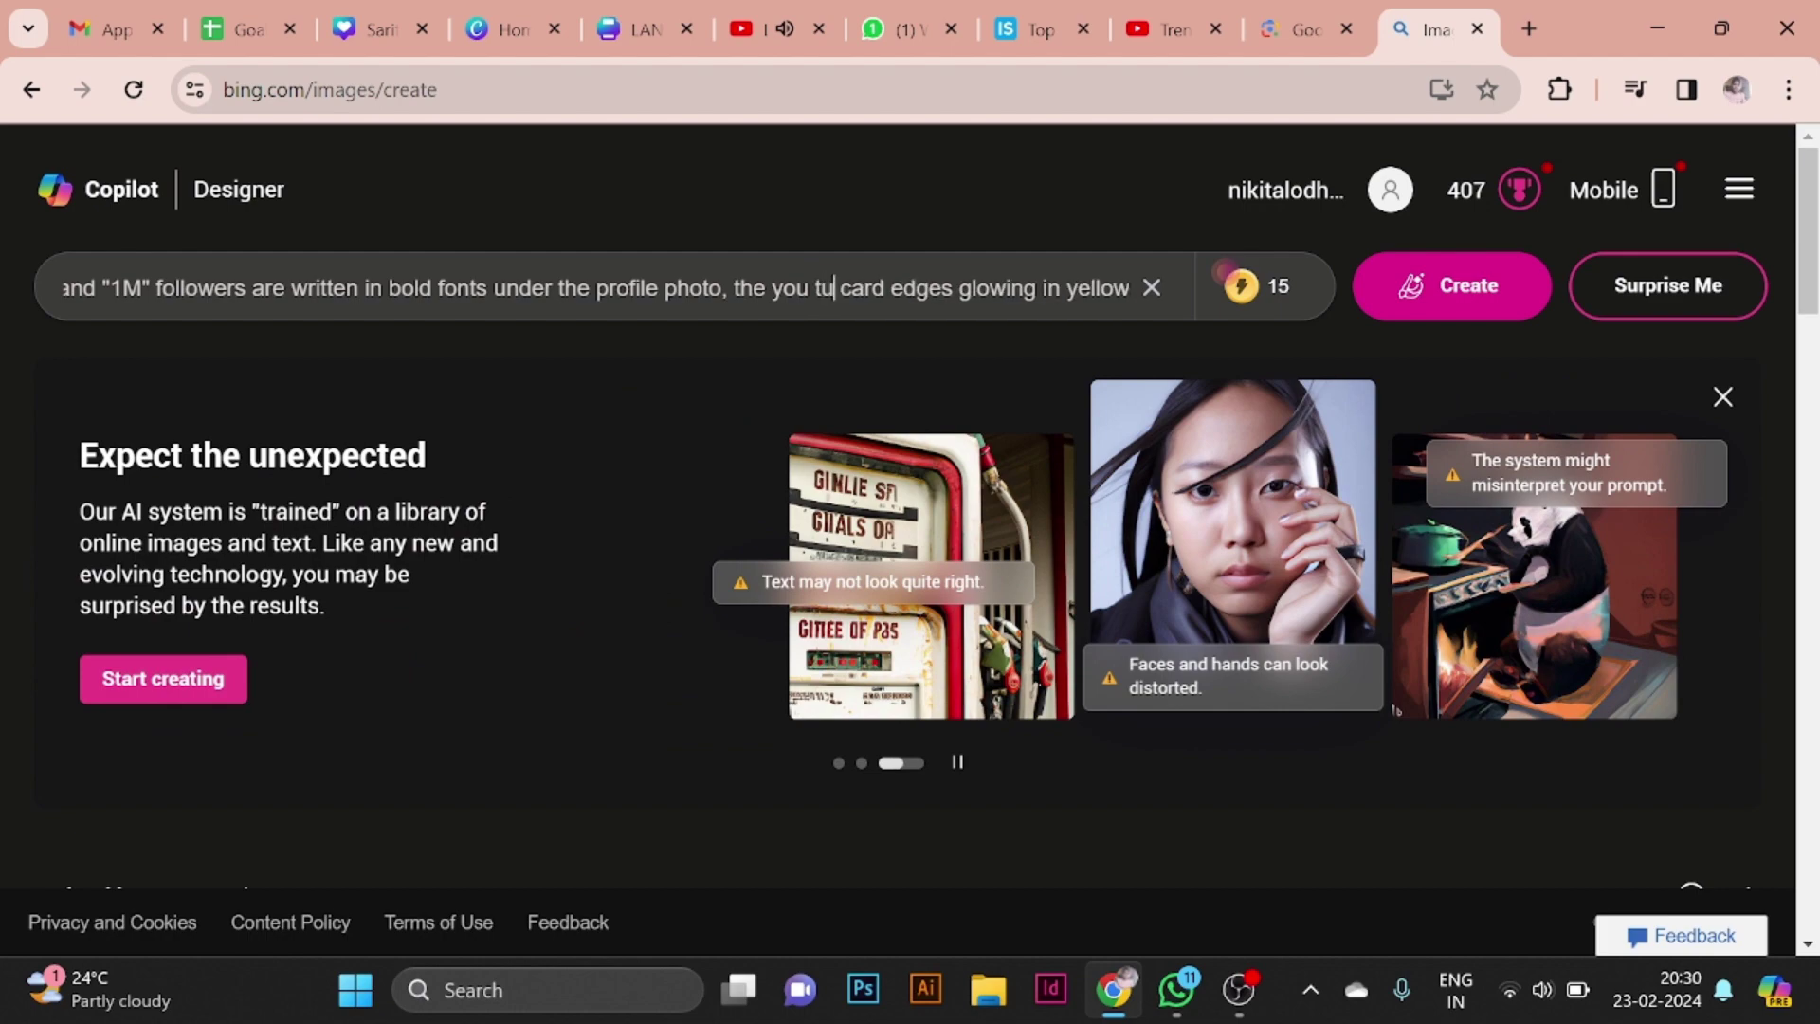
type("be")
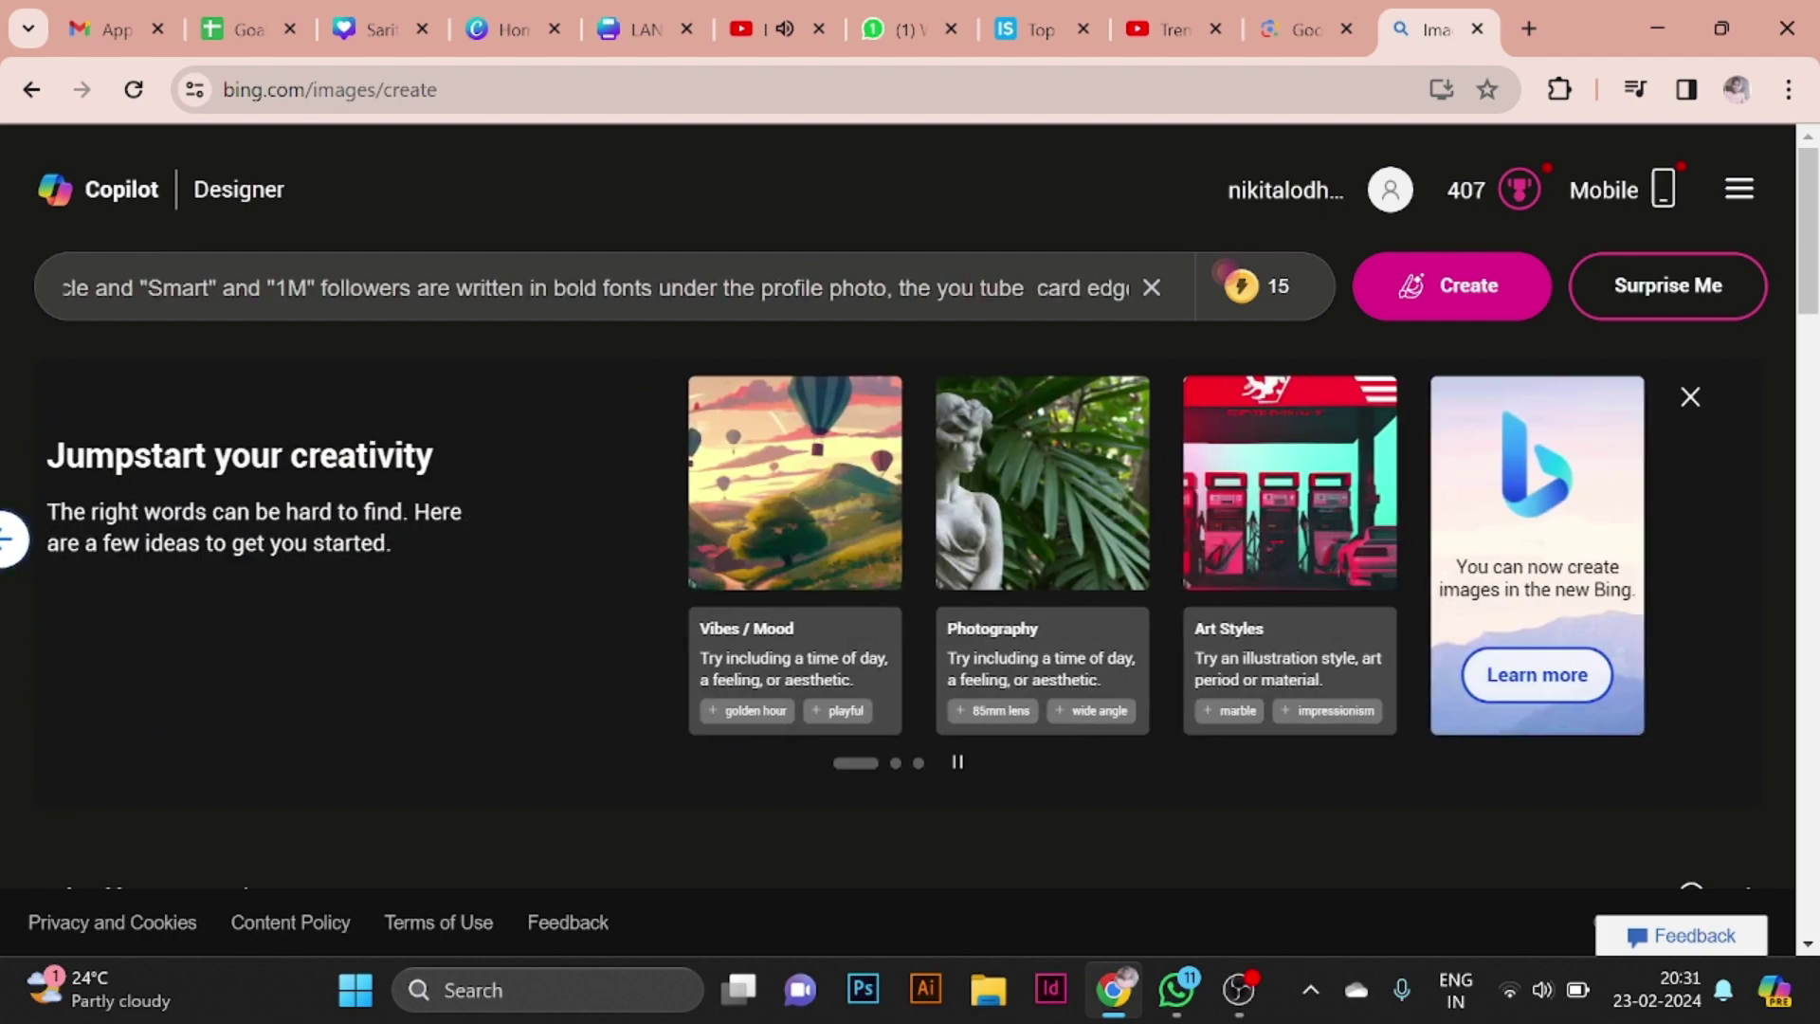
Replace the placeholder name 'Smart' with the owner's name followed by 'graphic designer'.
key("BackSpace")
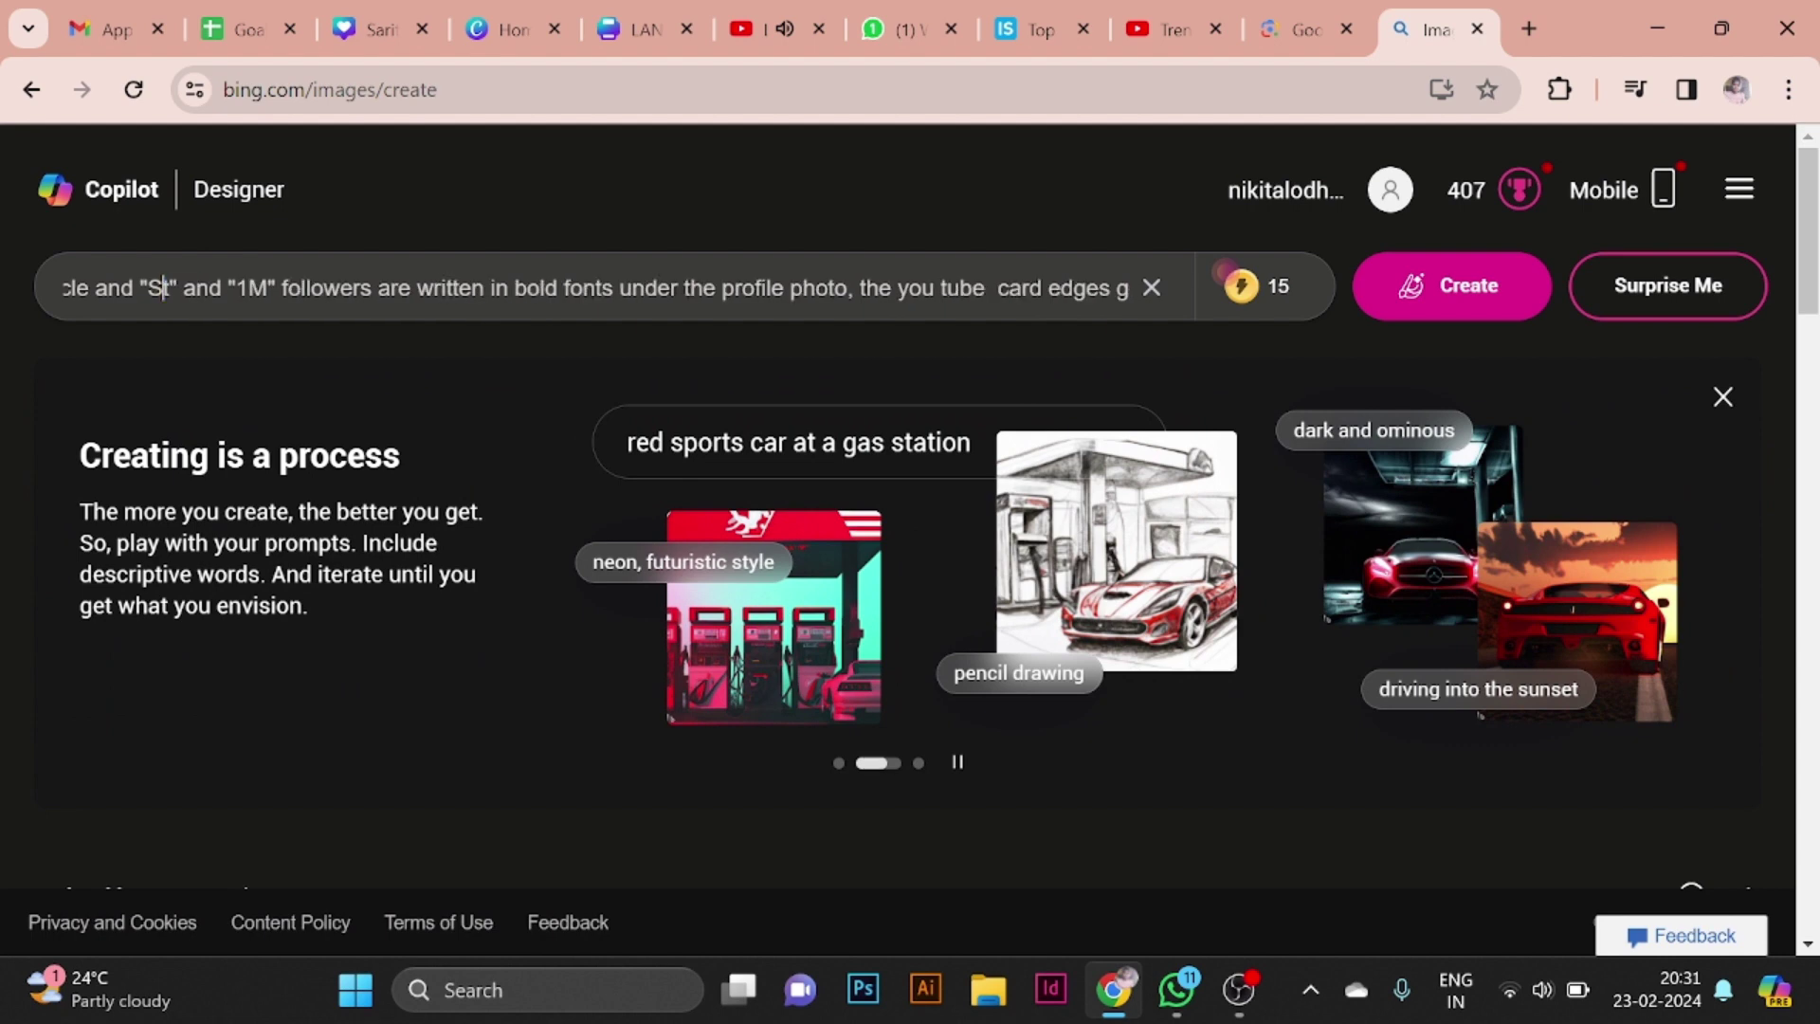
key("BackSpace")
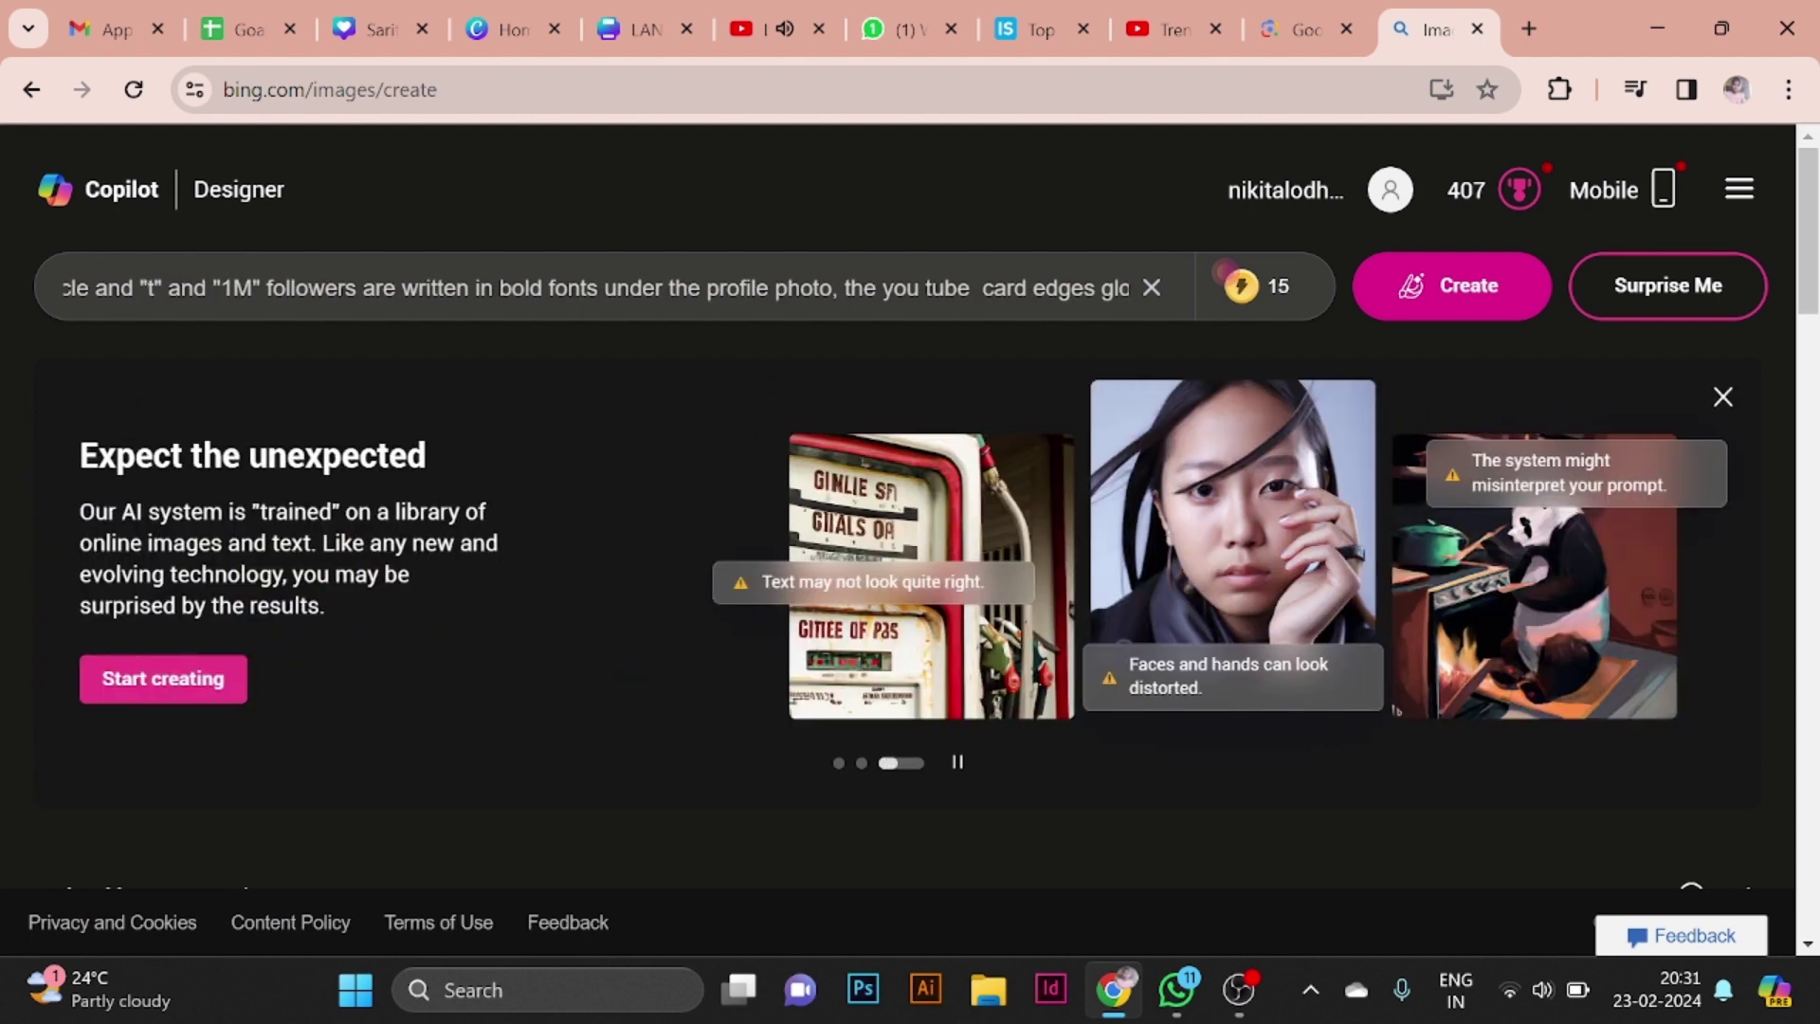
type("nikit")
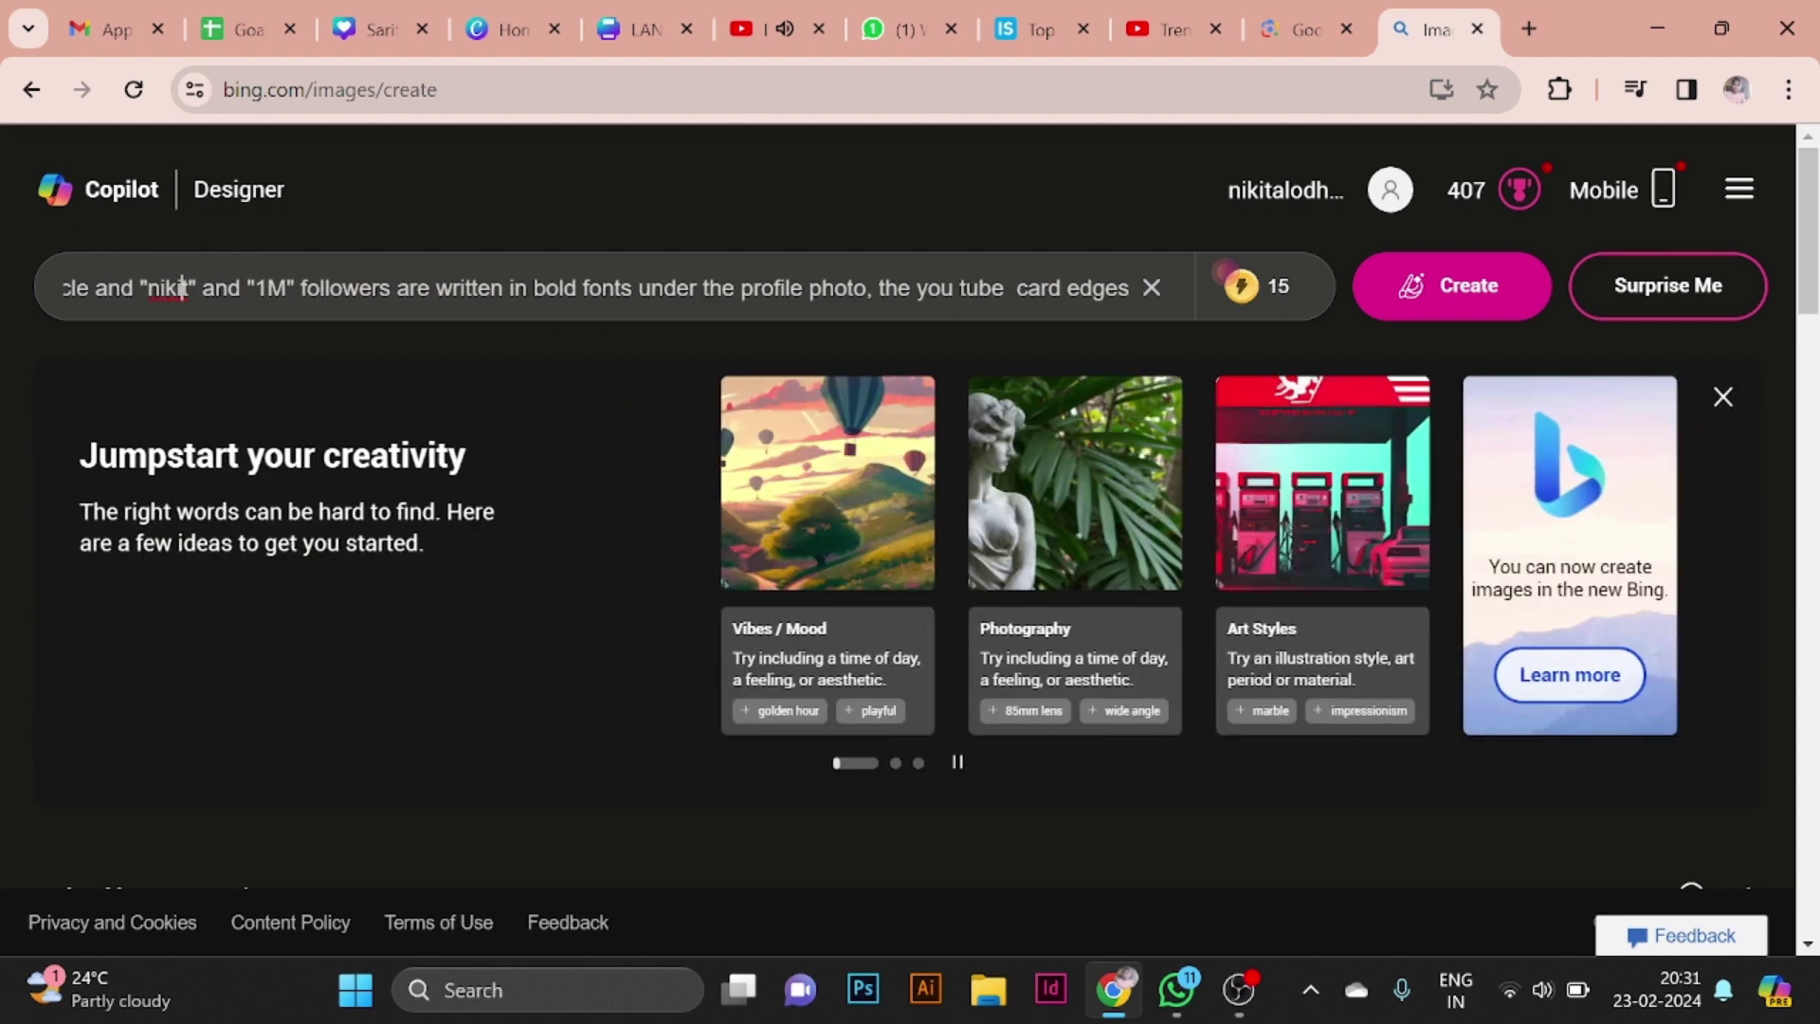
type("a")
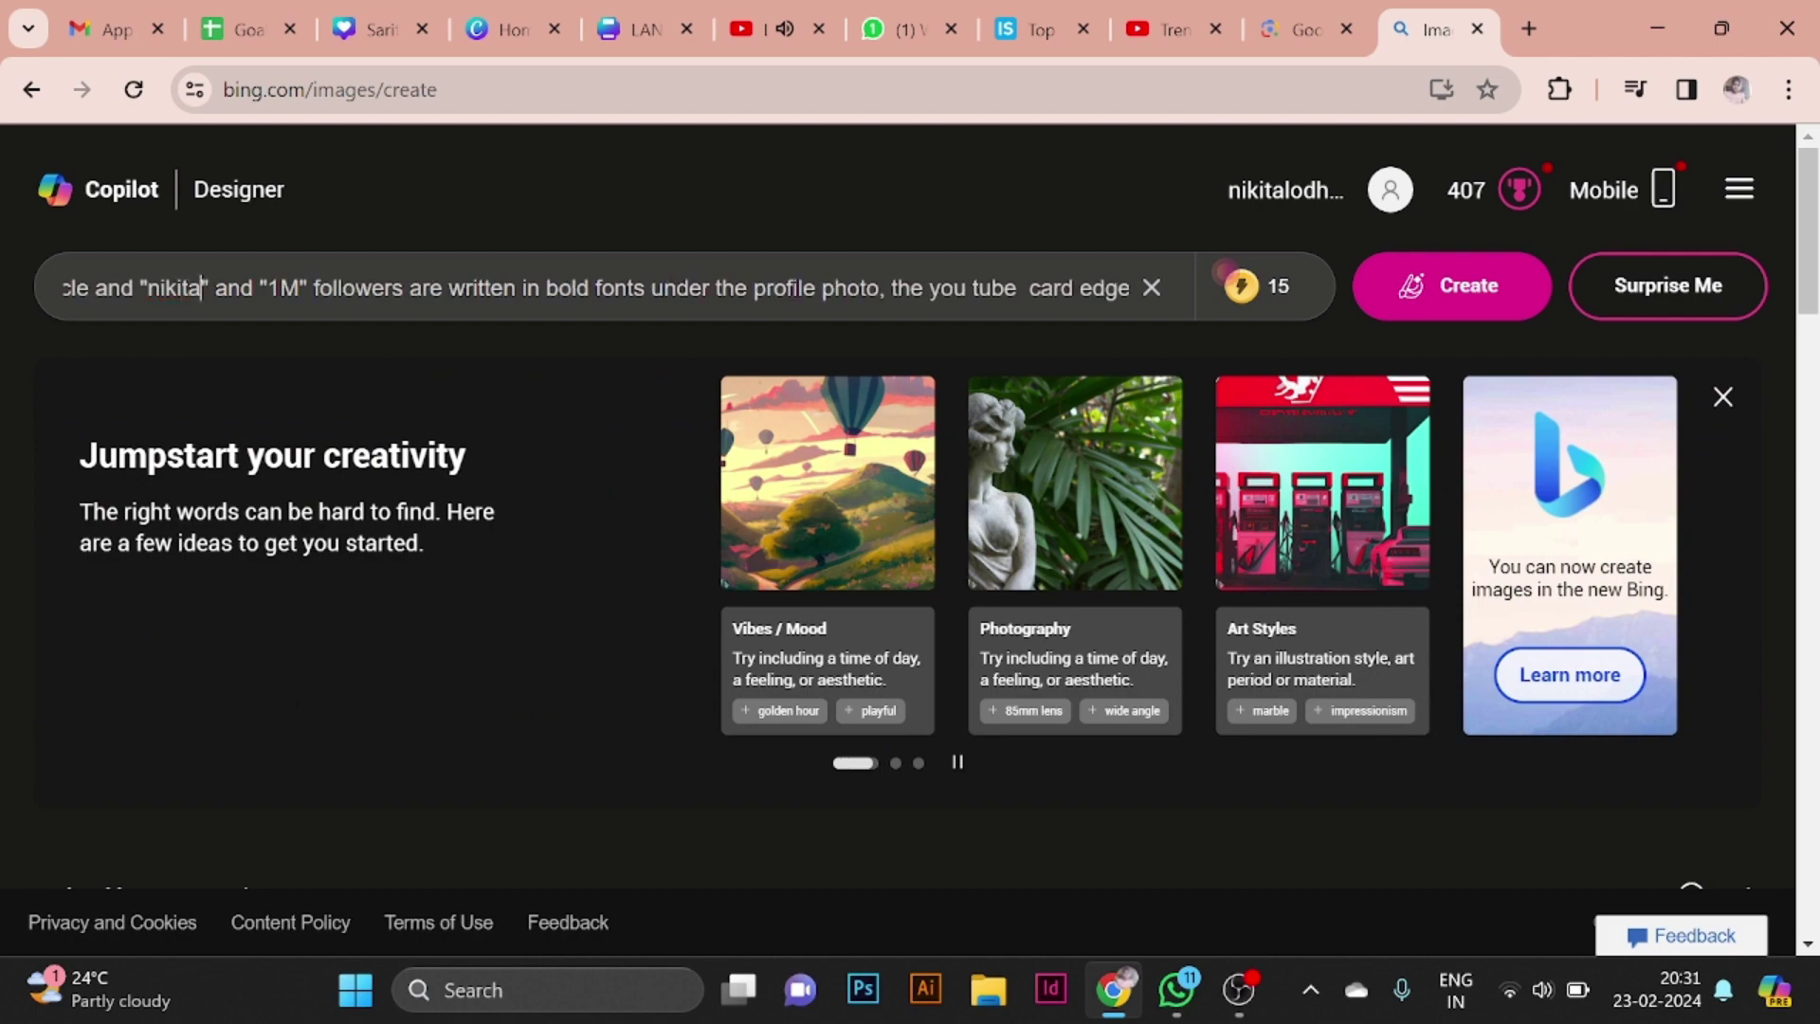
type(" gra")
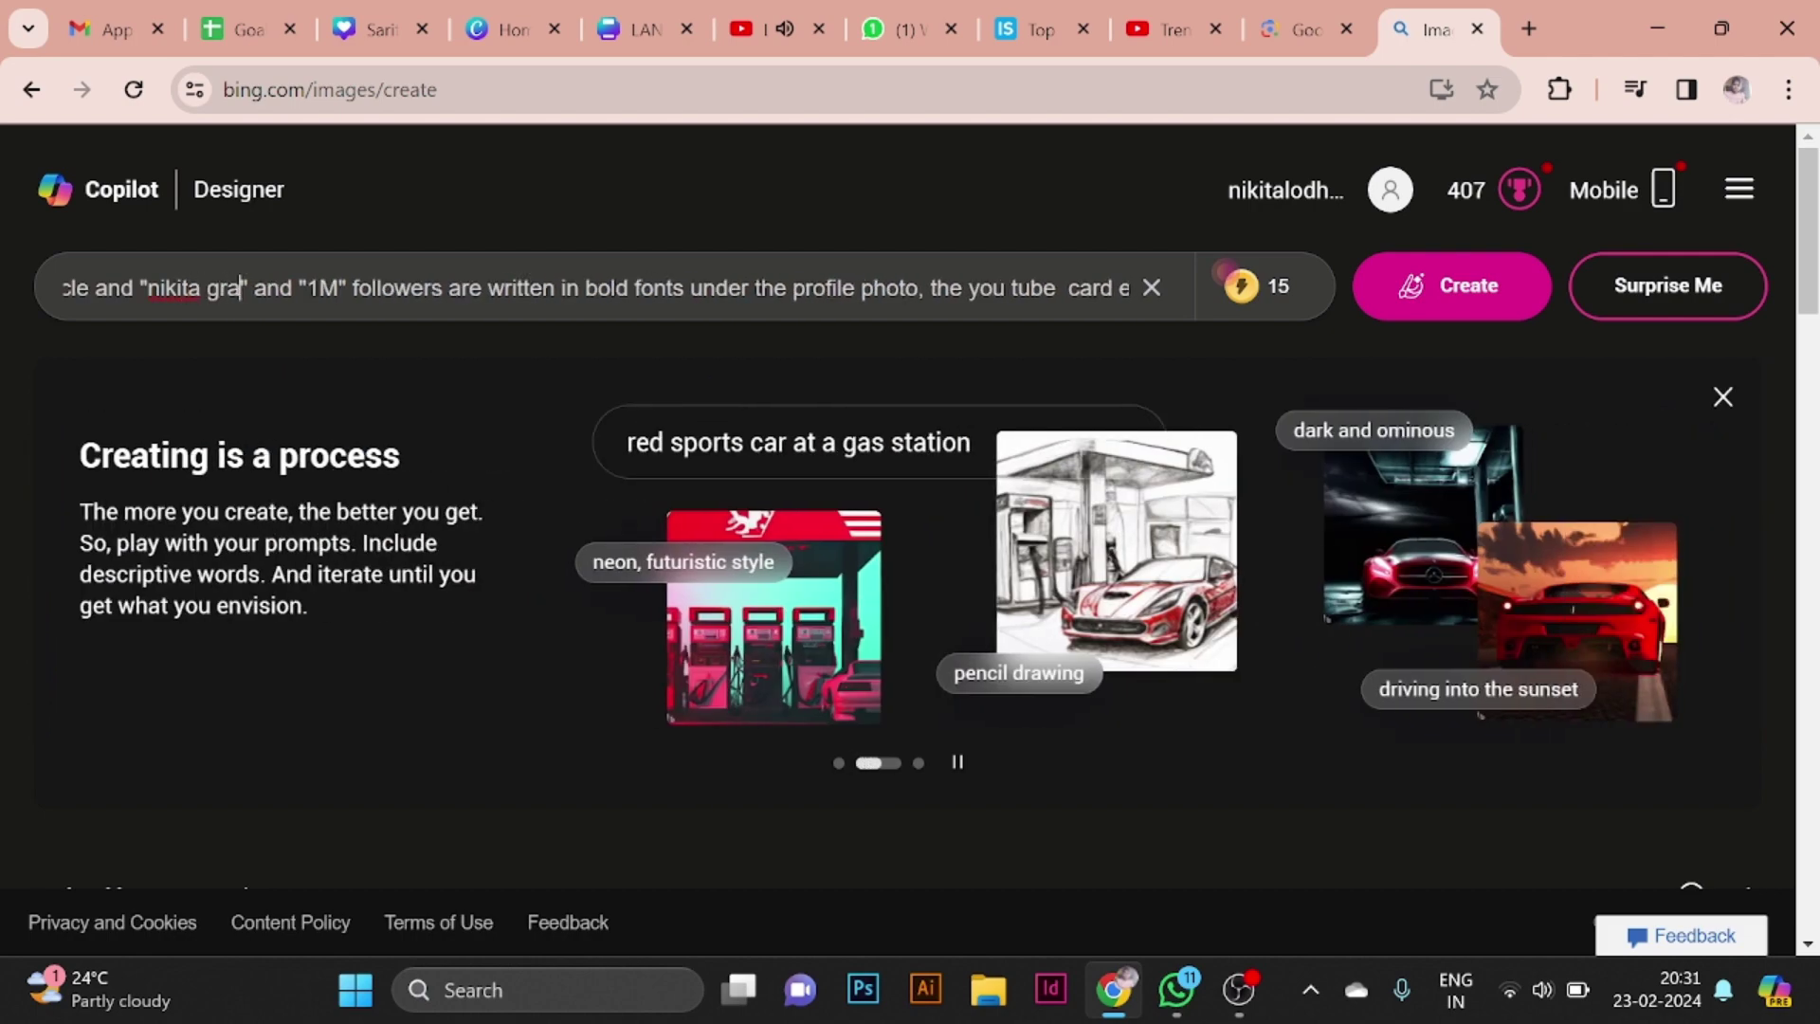
type("phic ")
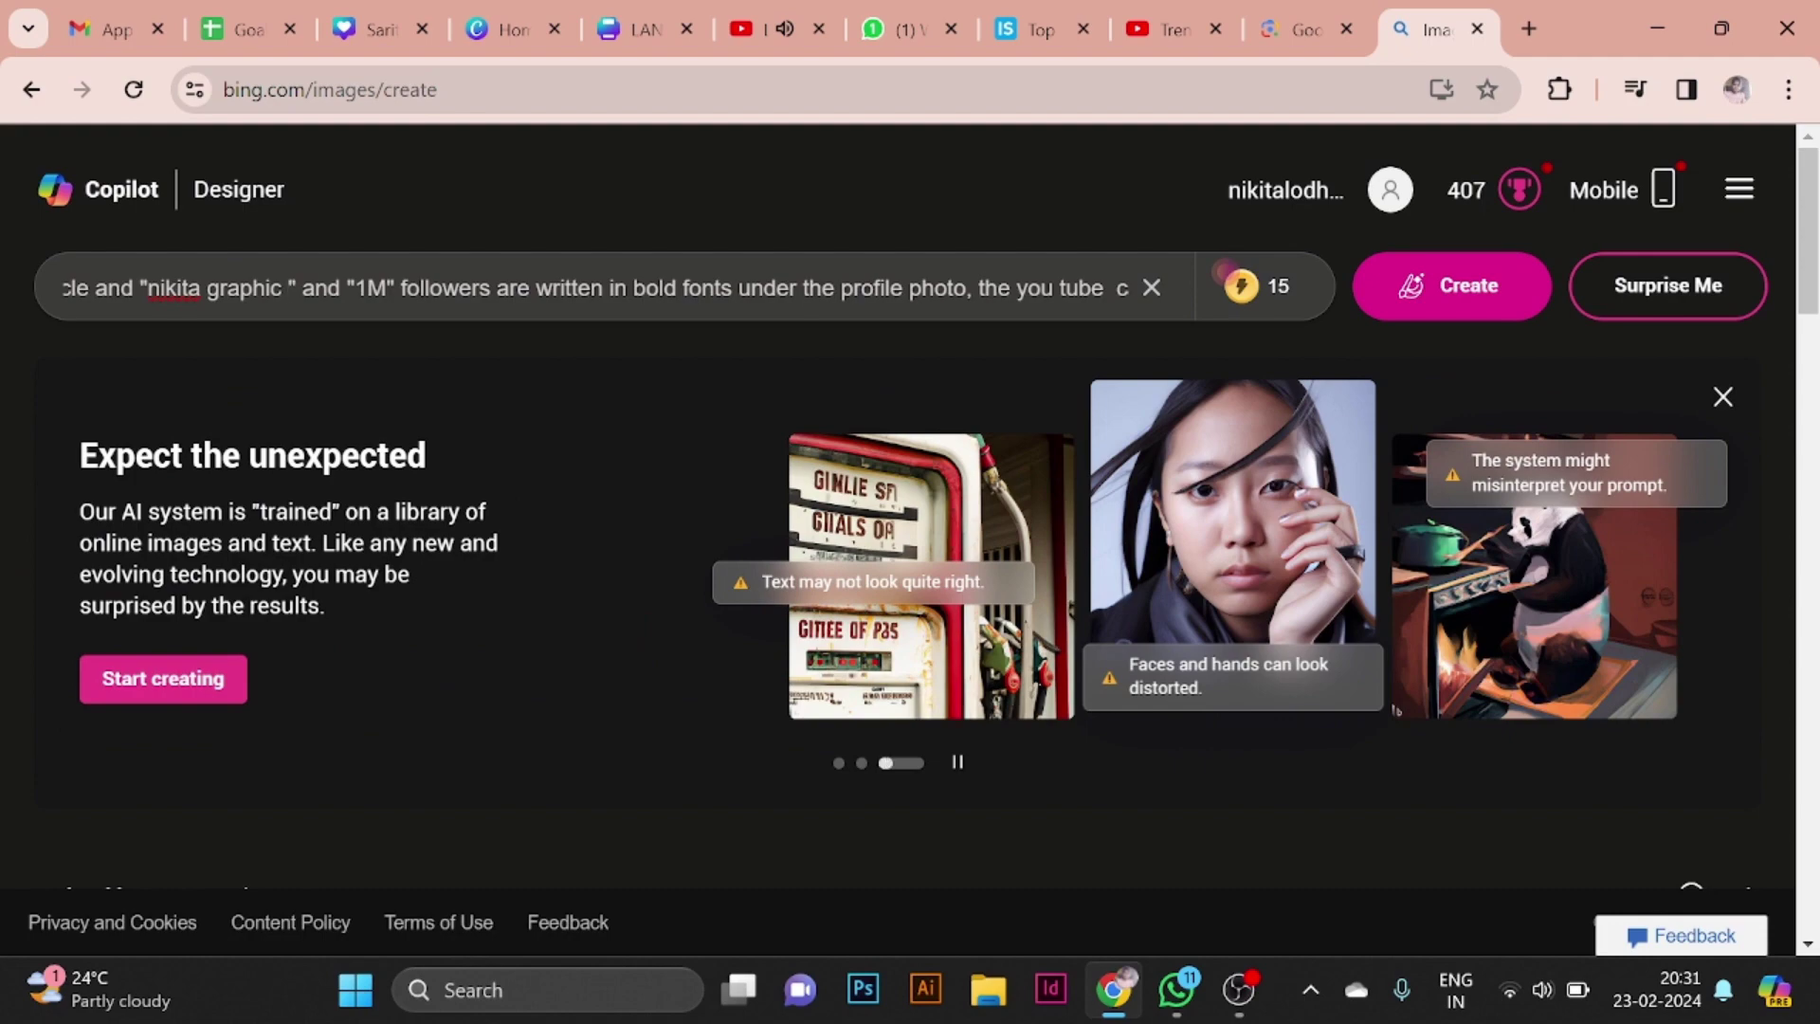
type("desi")
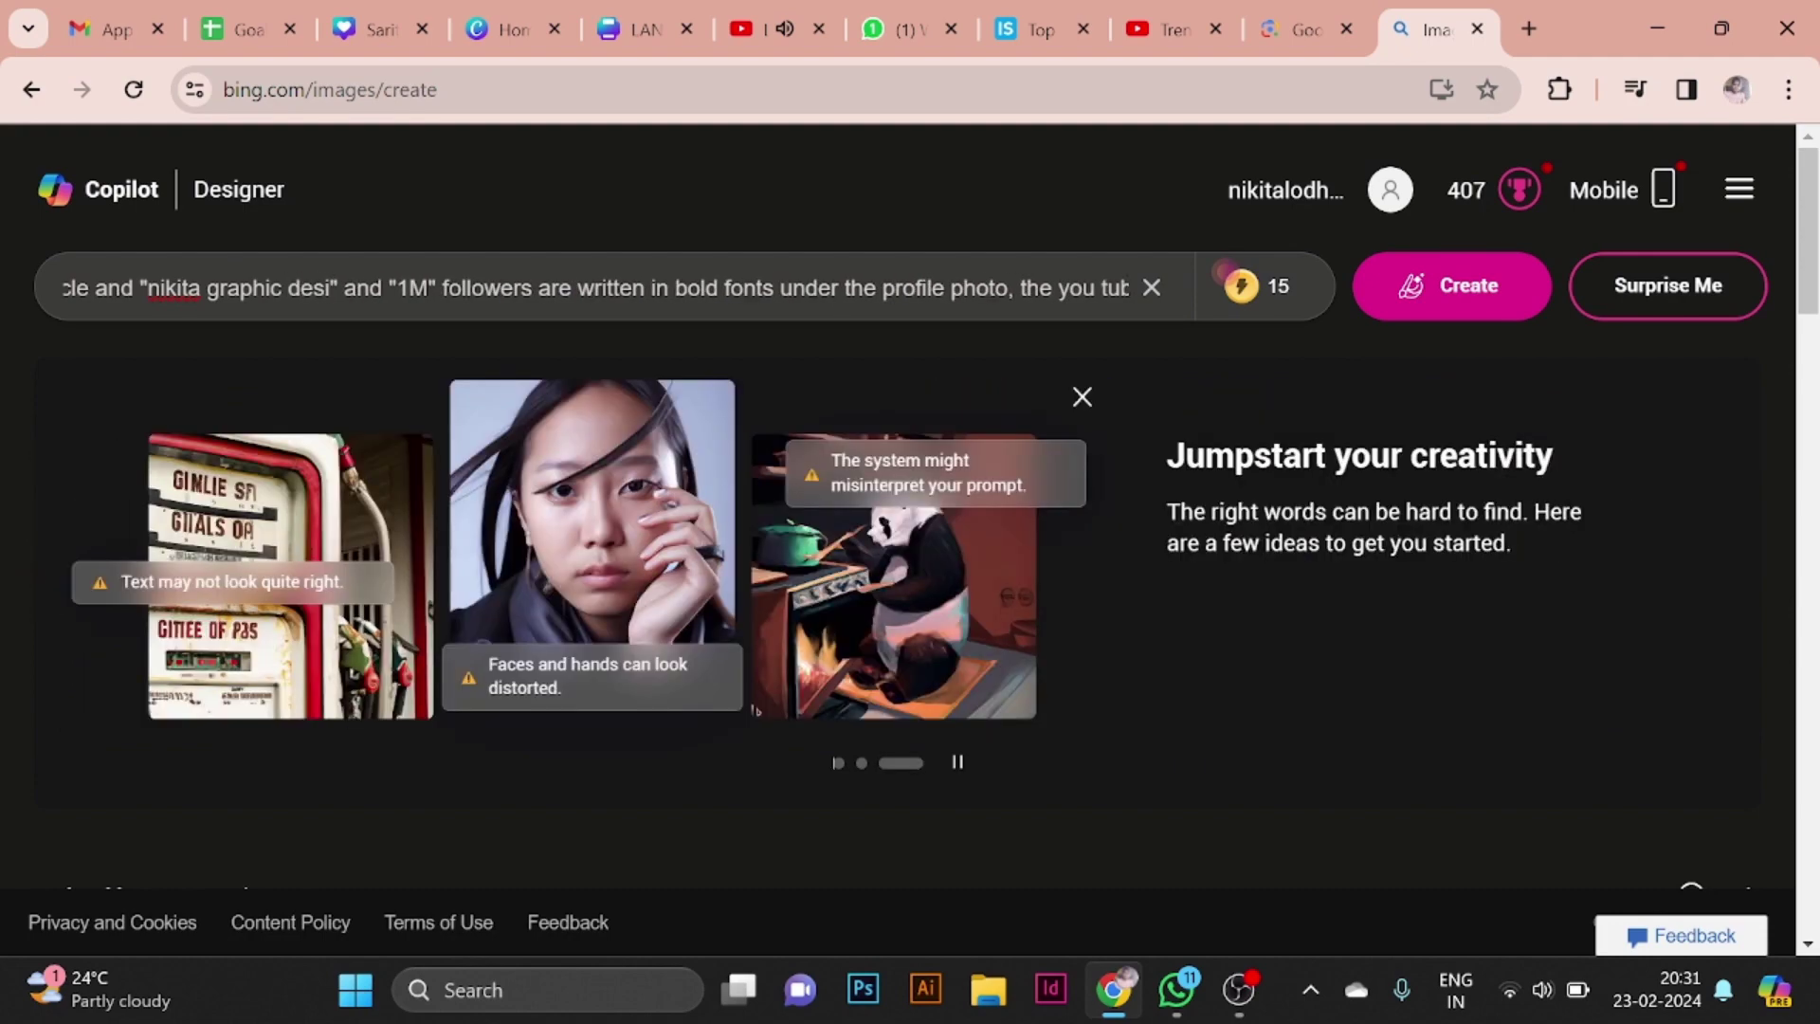
type("gner")
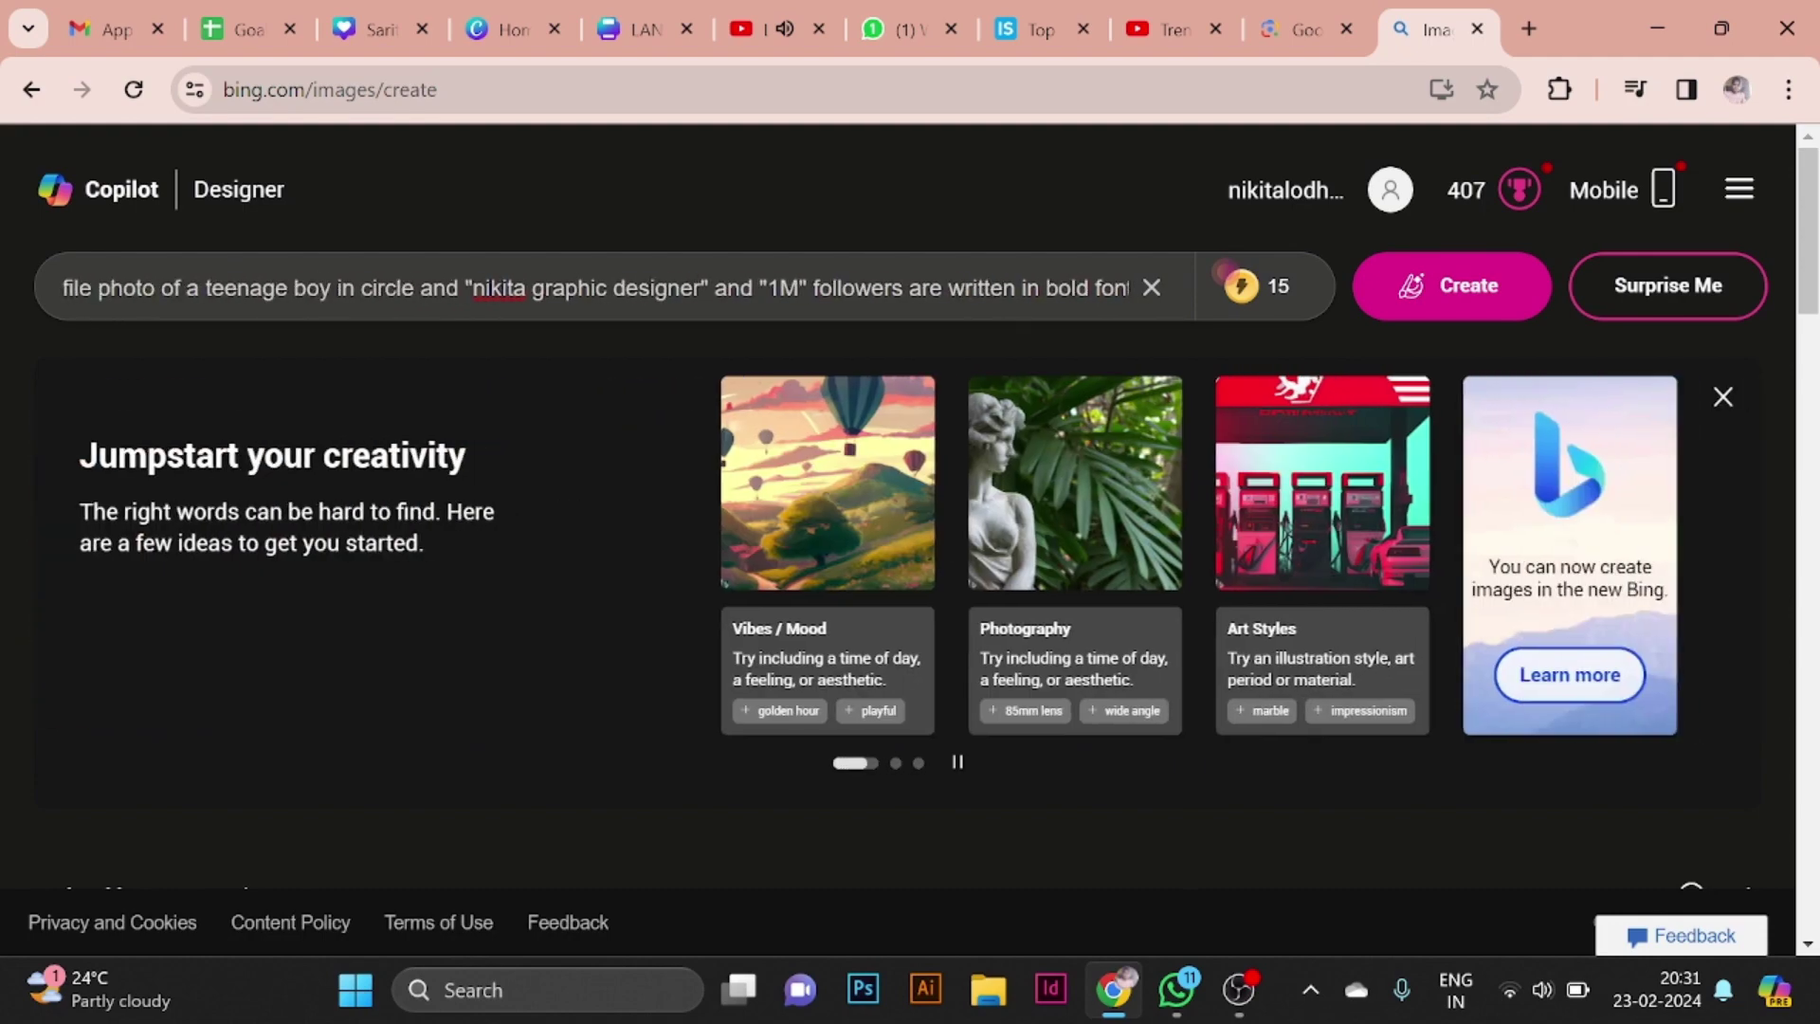
Replace 'tiktok' with 'Youtube' before 'logo' and in the prompt's opening phrase.
key("Left")
key("Left")
key("Left")
key("Left")
key("Left")
key("Left")
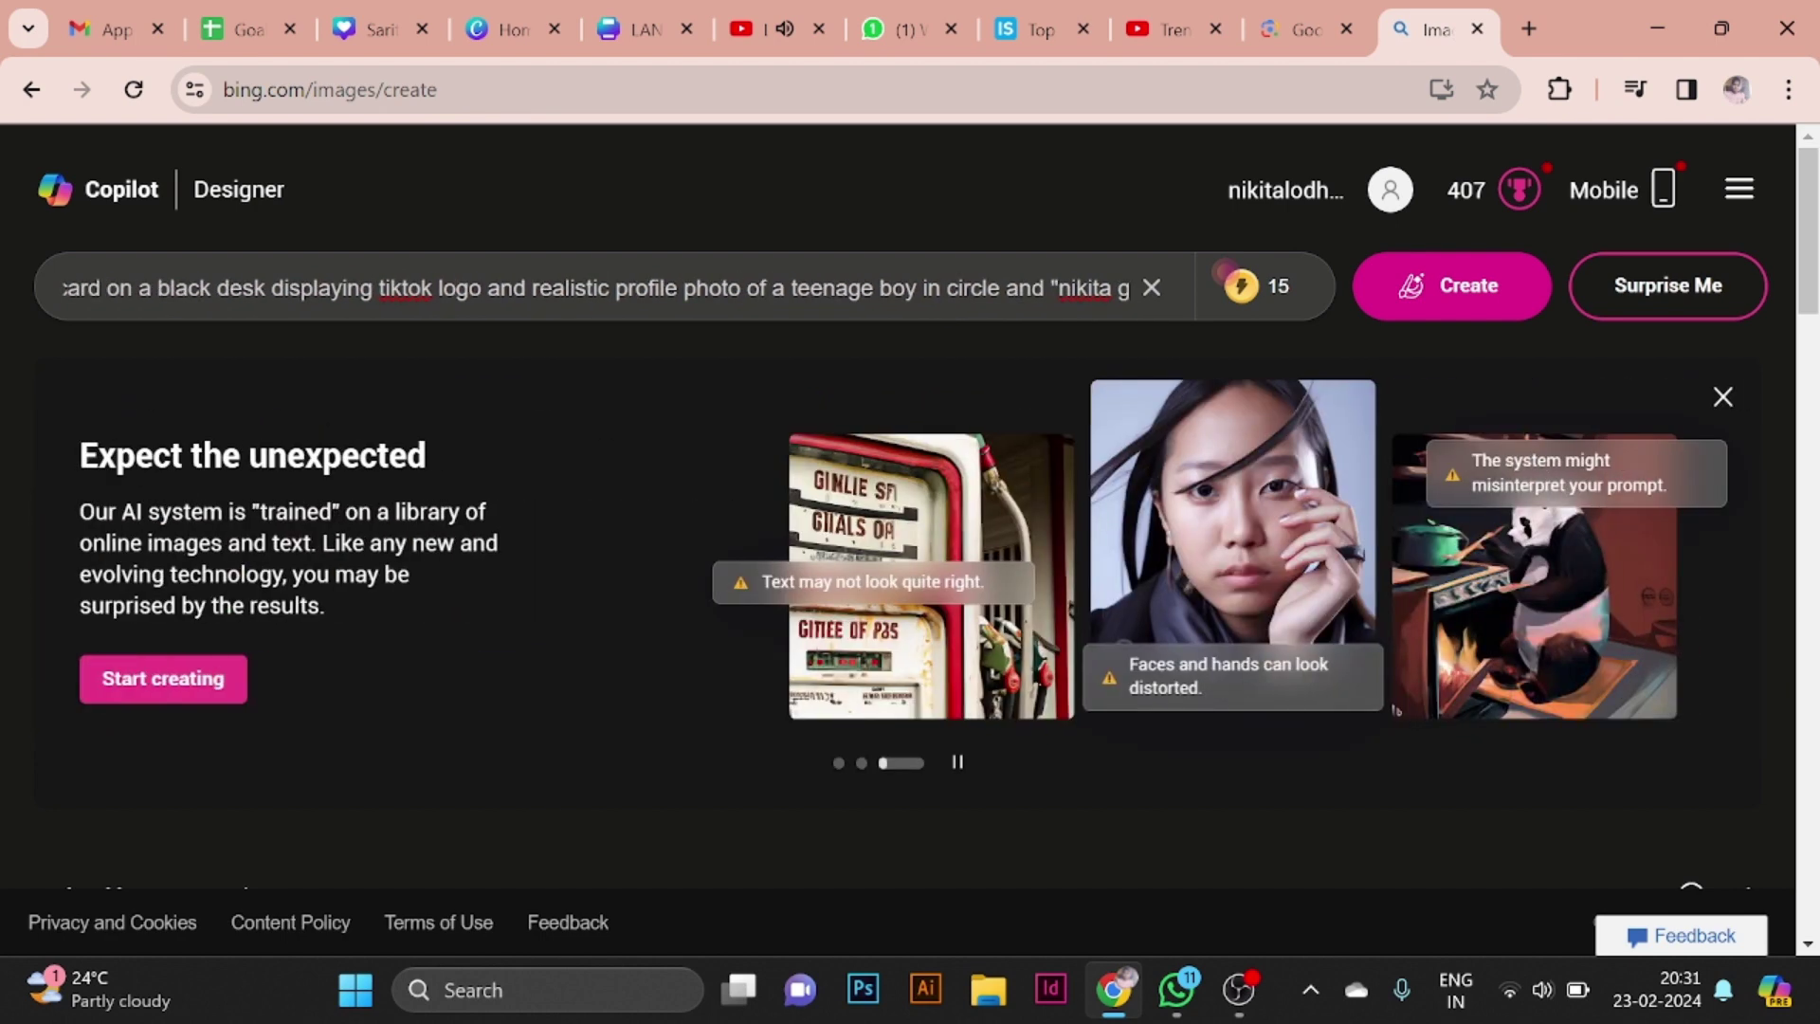
key("BackSpace")
type("Y")
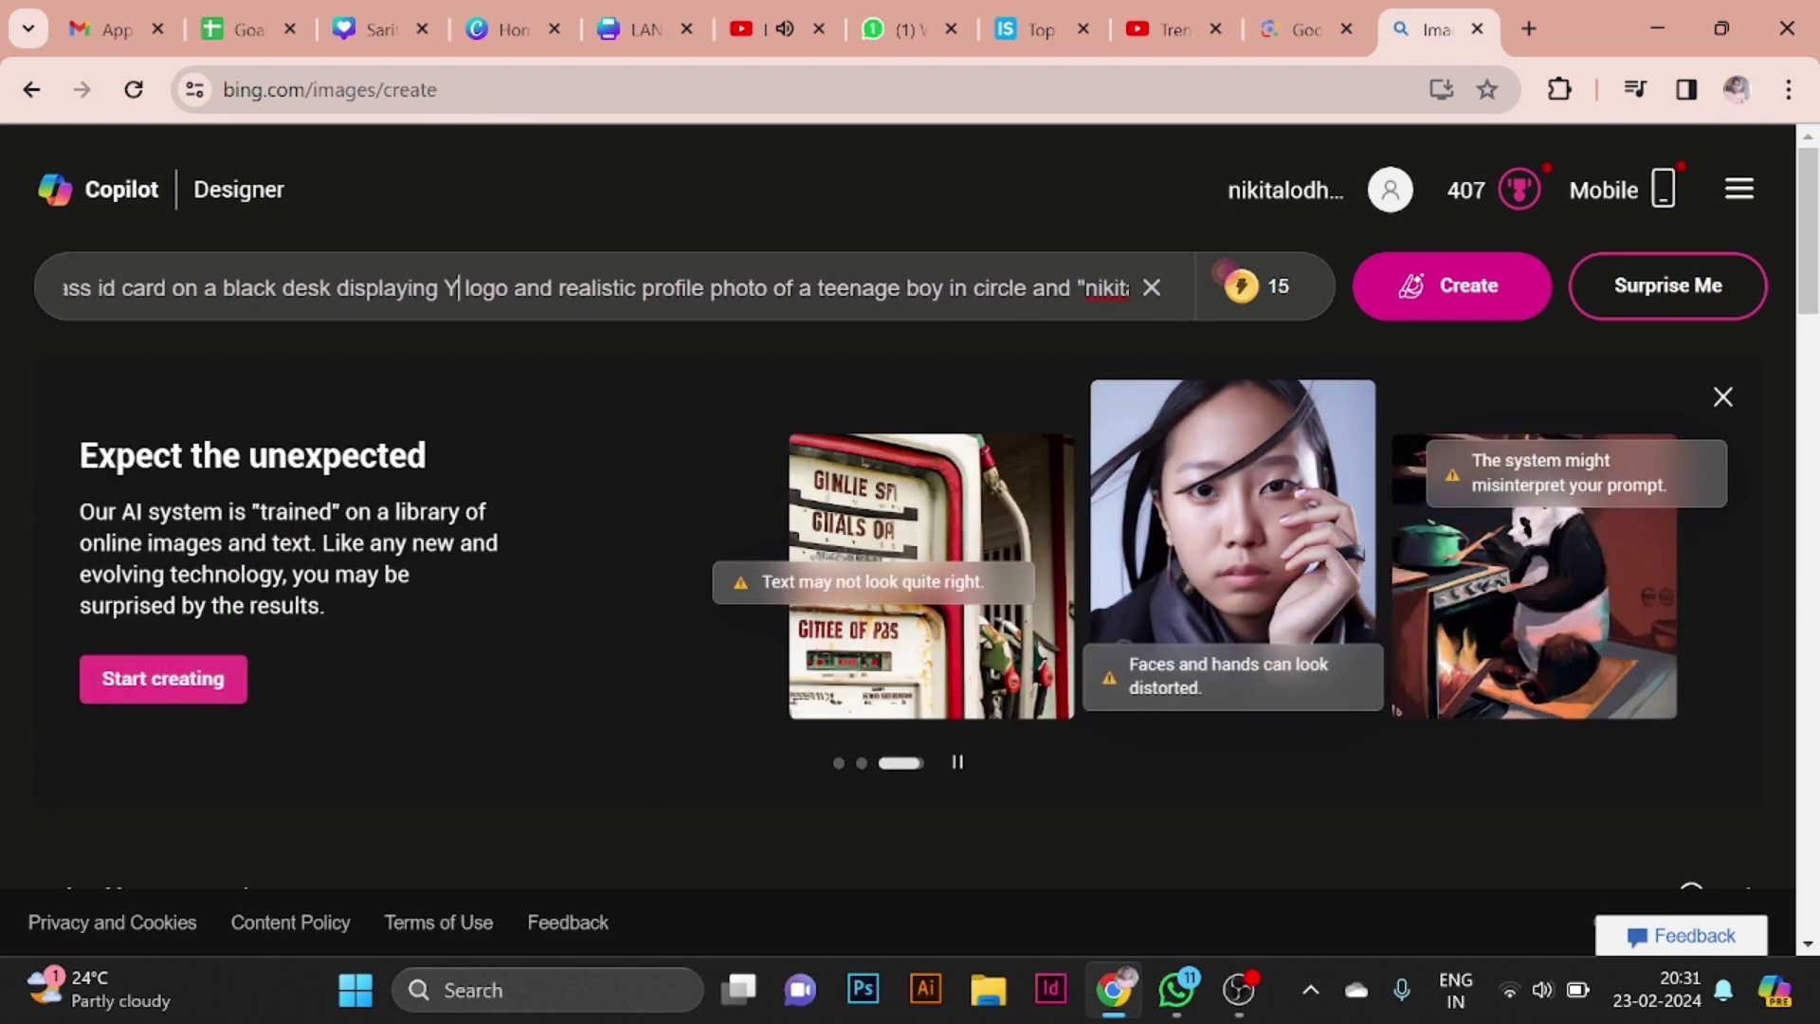
type("outube")
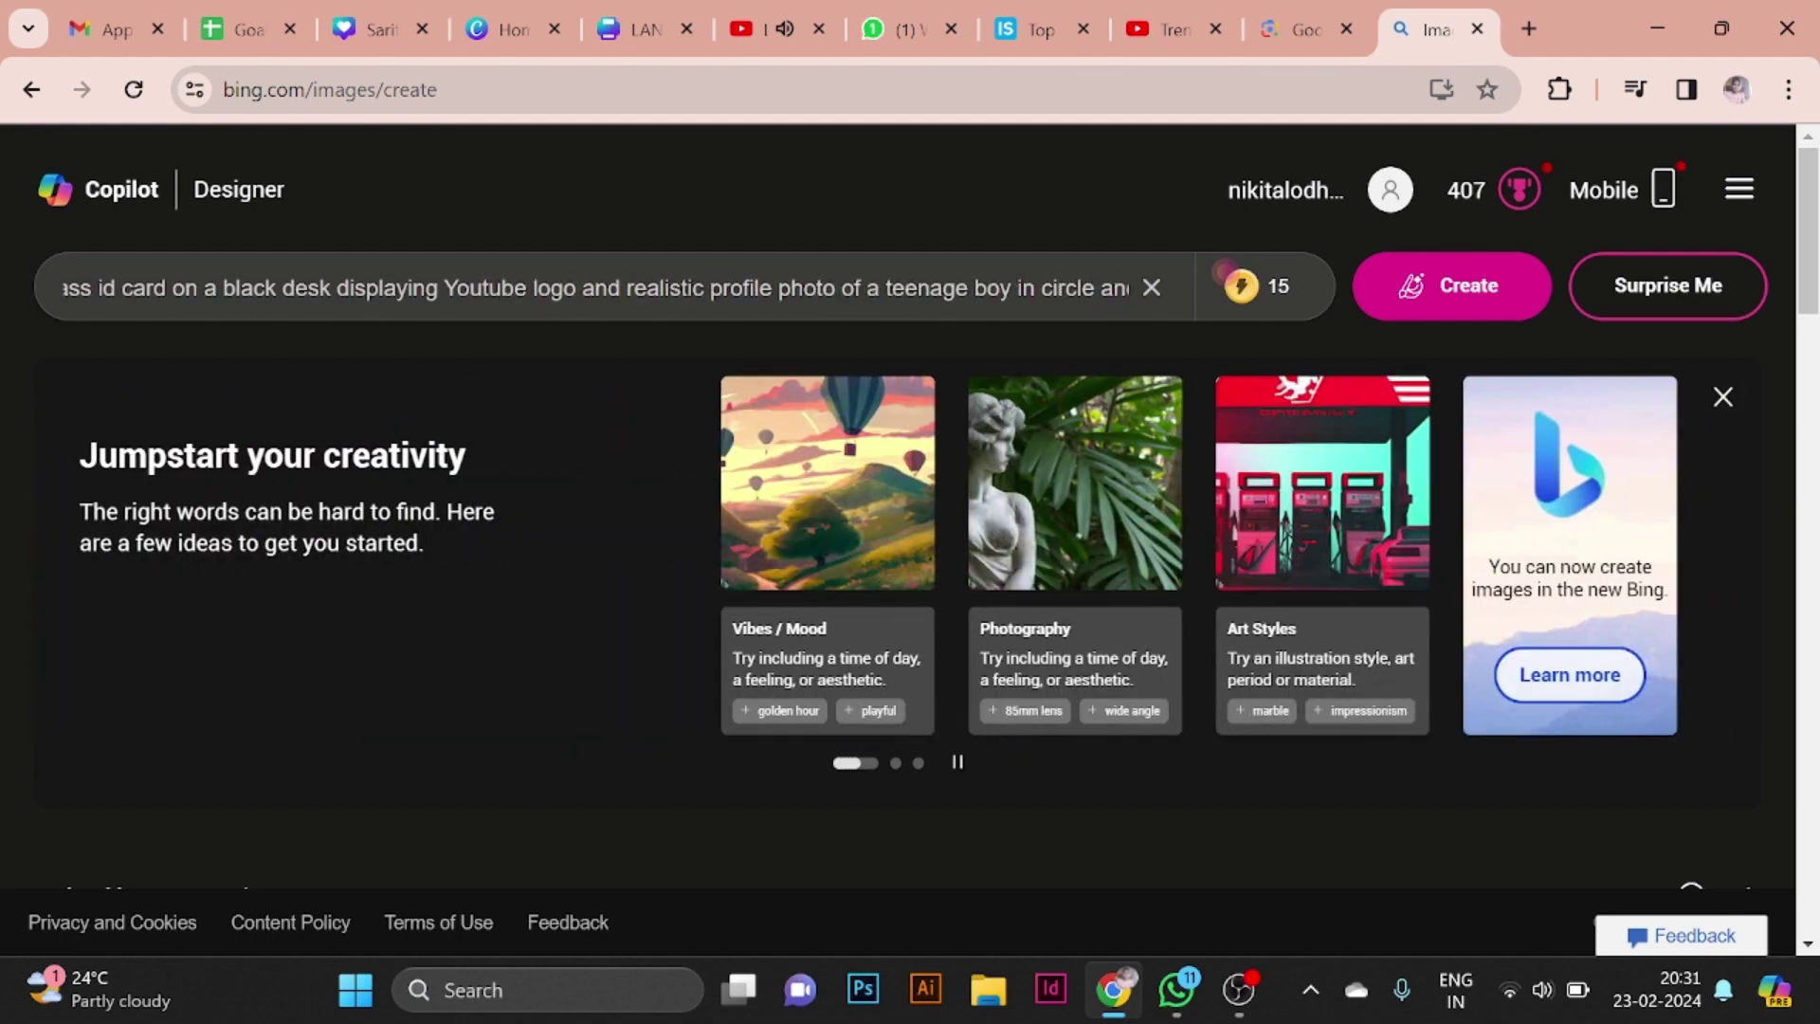
scroll(597, 287, "left", 1)
scroll(598, 287, "left", 2)
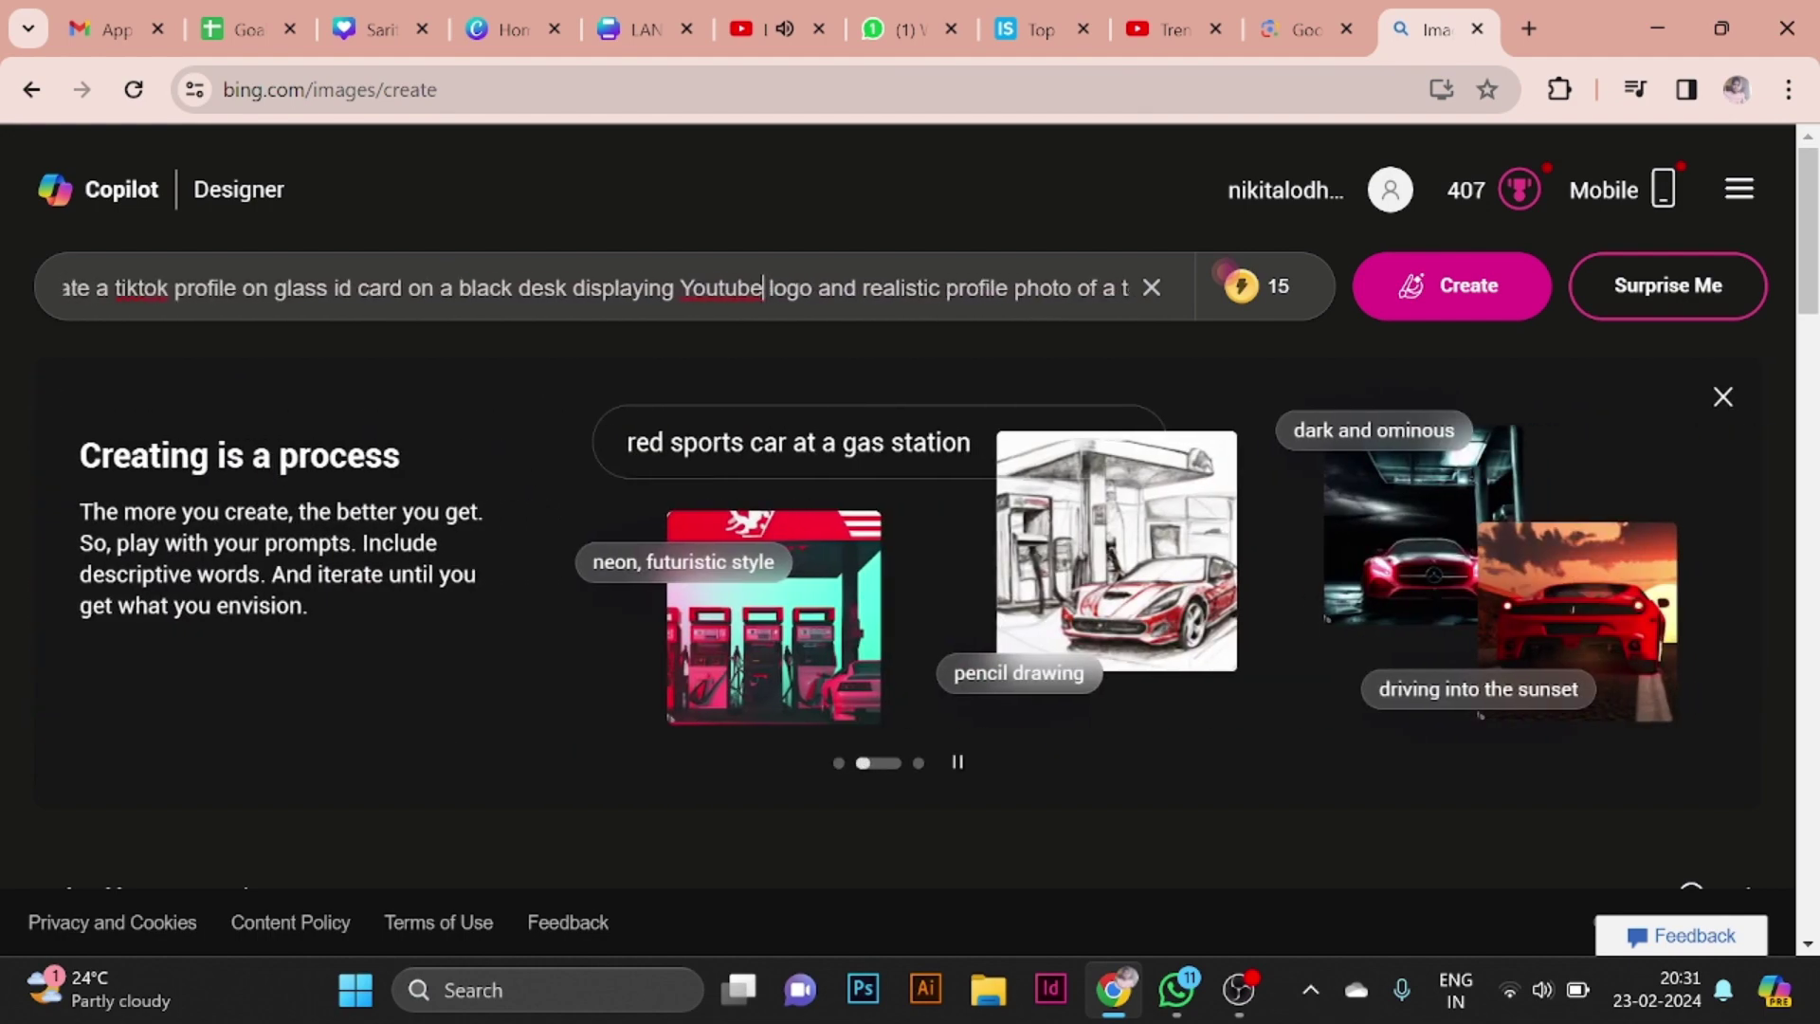
scroll(597, 288, "left", 2)
double_click(178, 287)
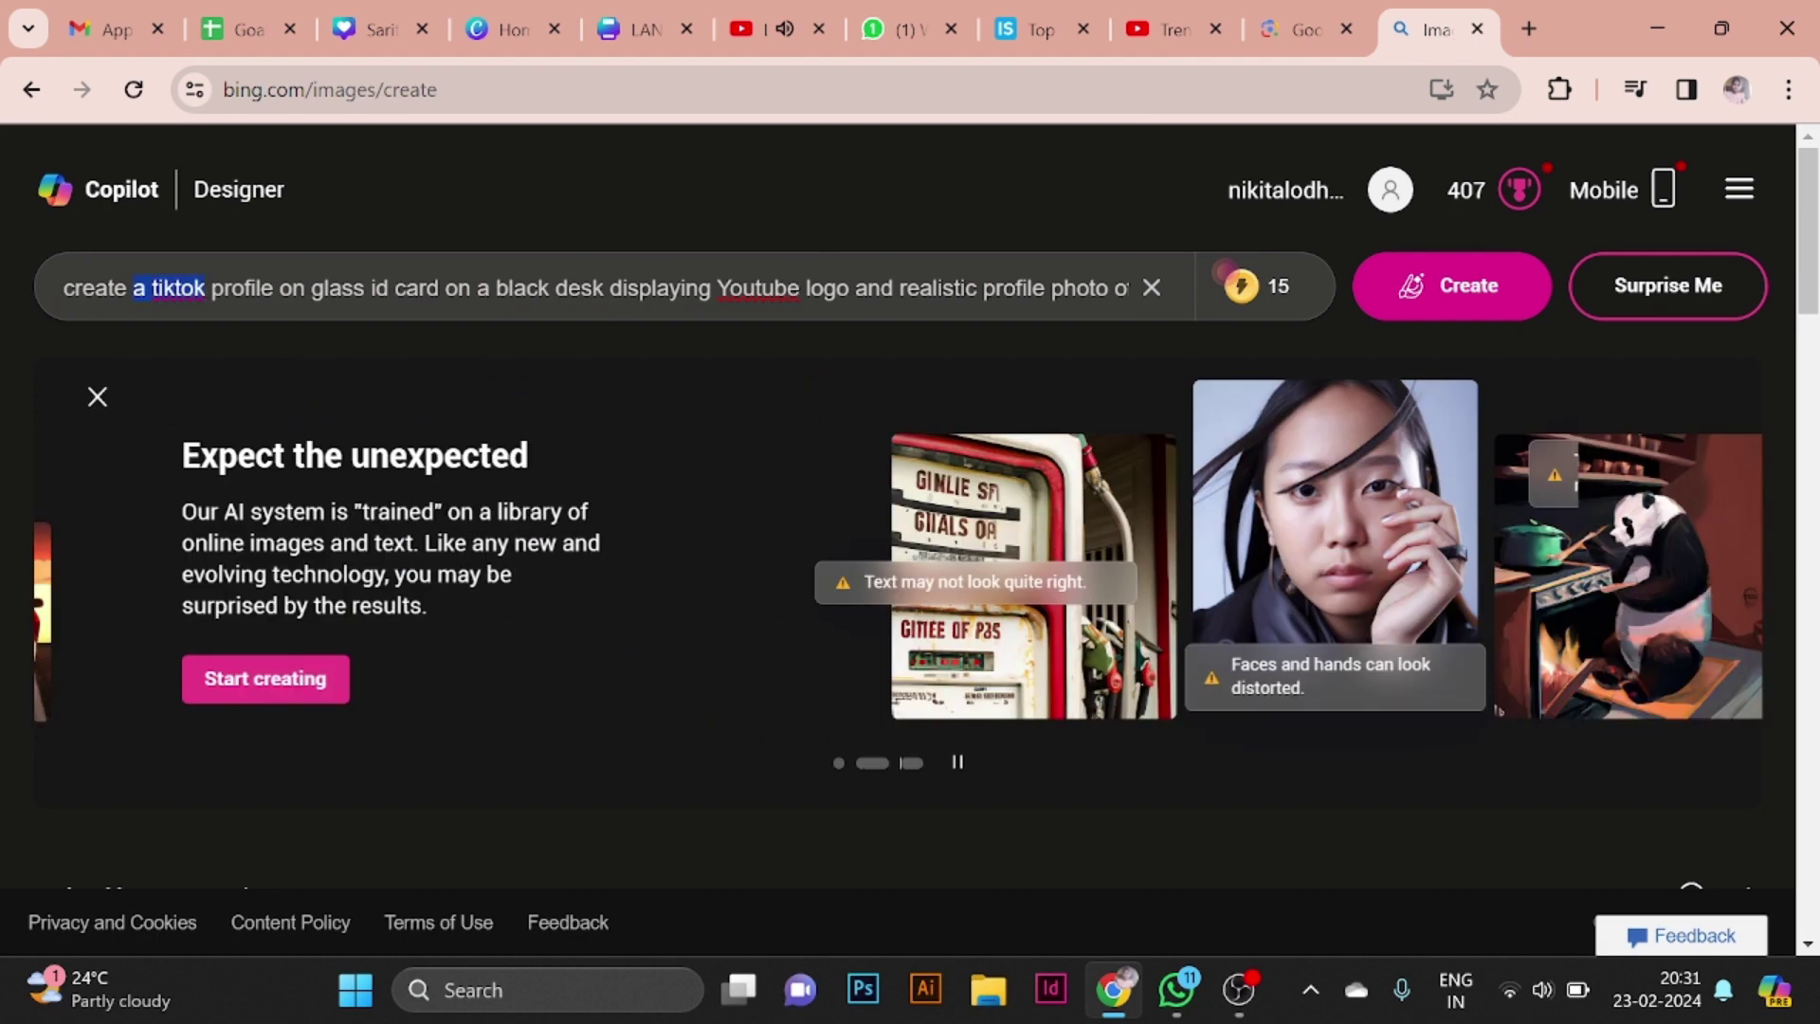
key("BackSpace")
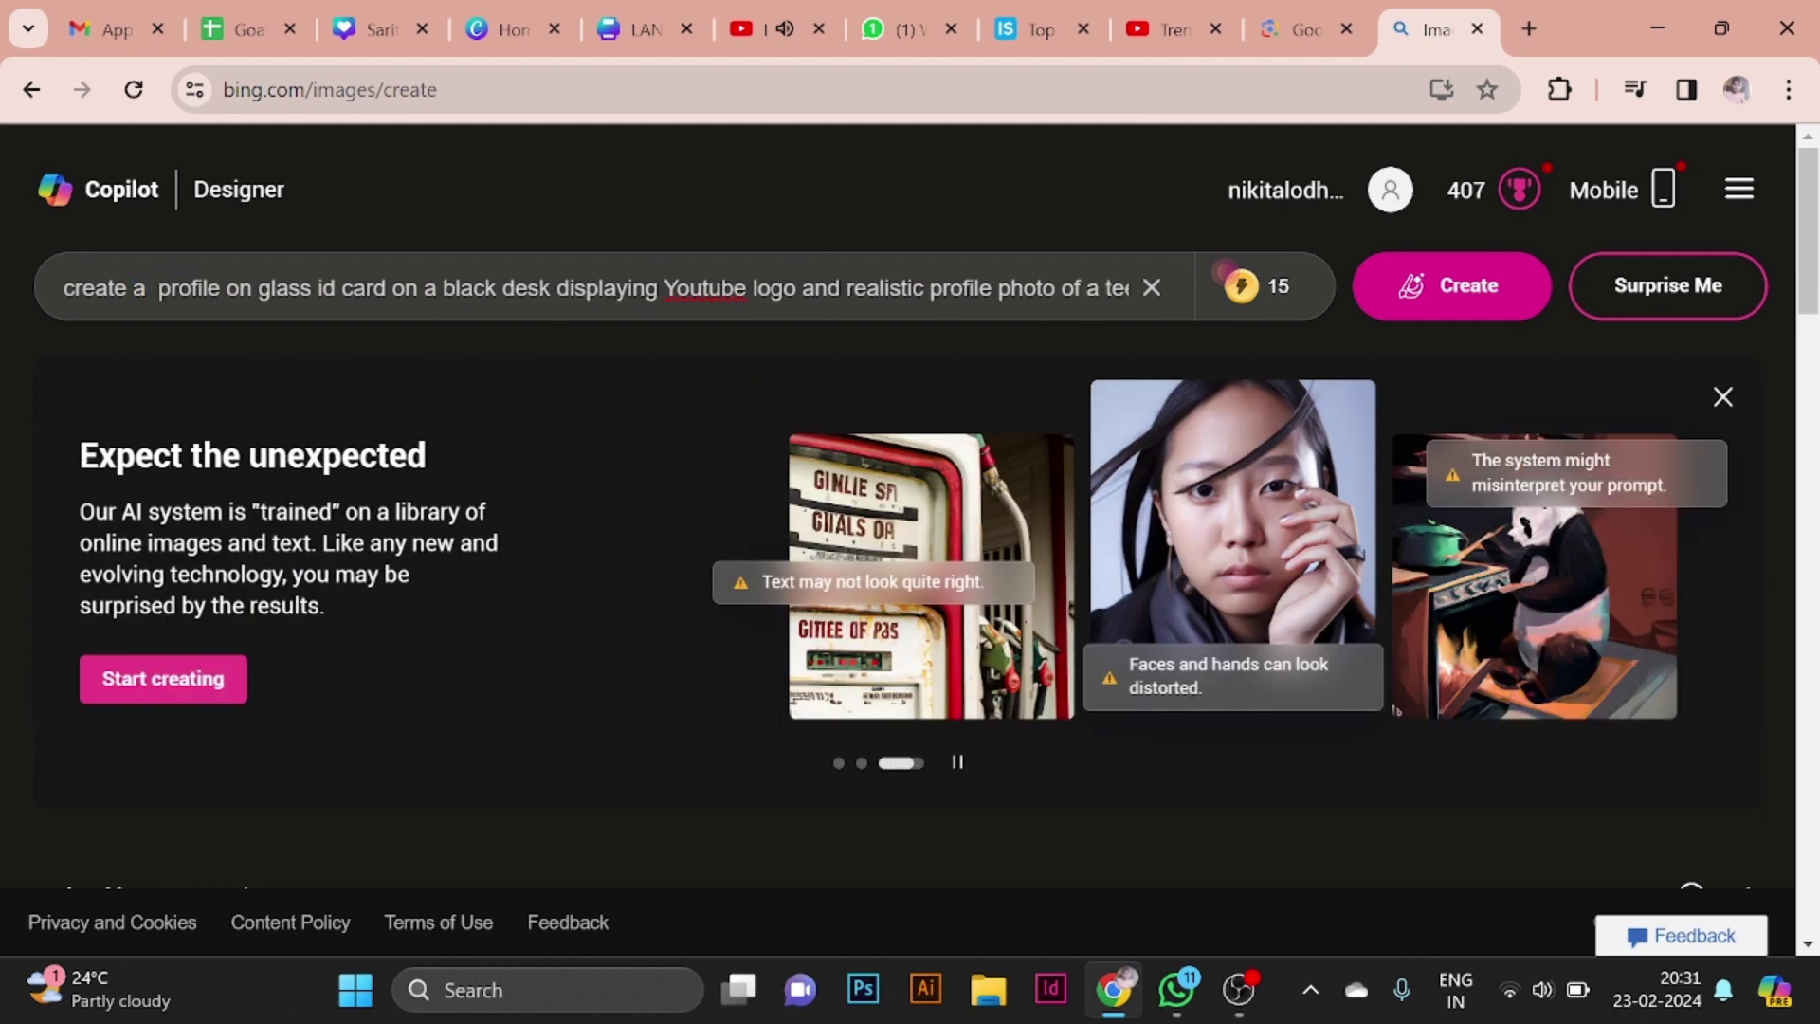
type("you")
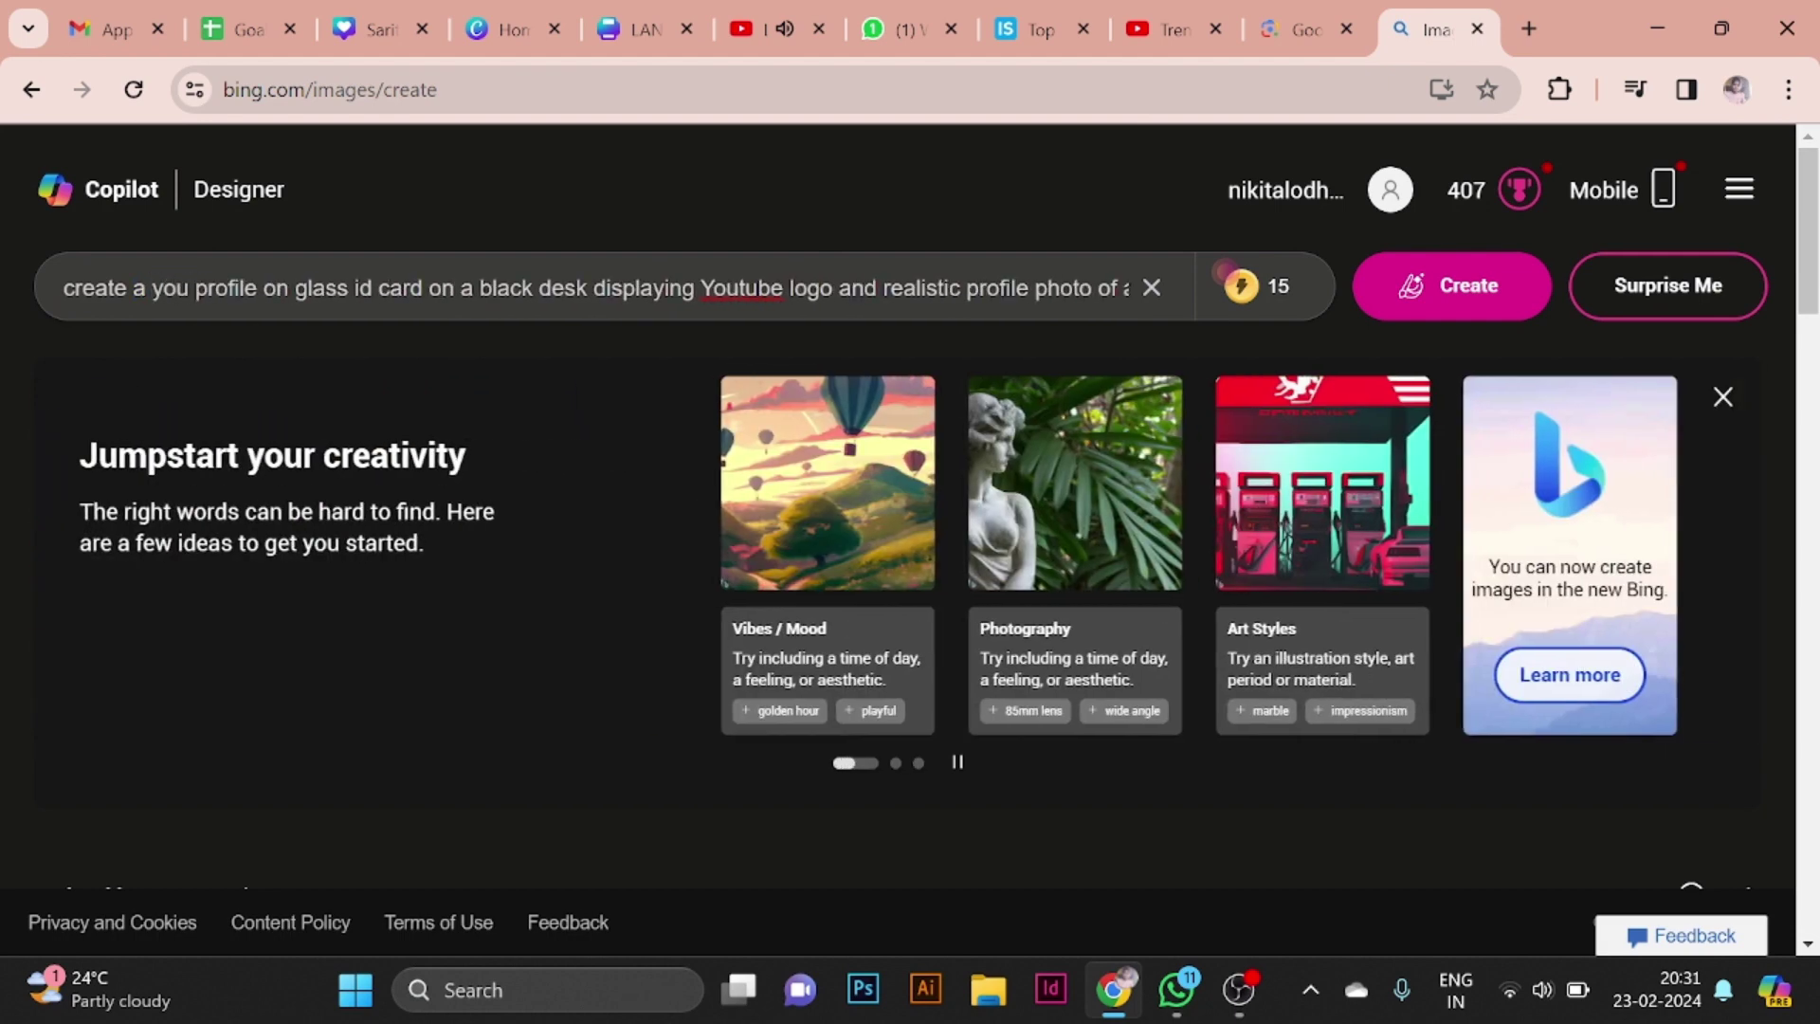
type("tube")
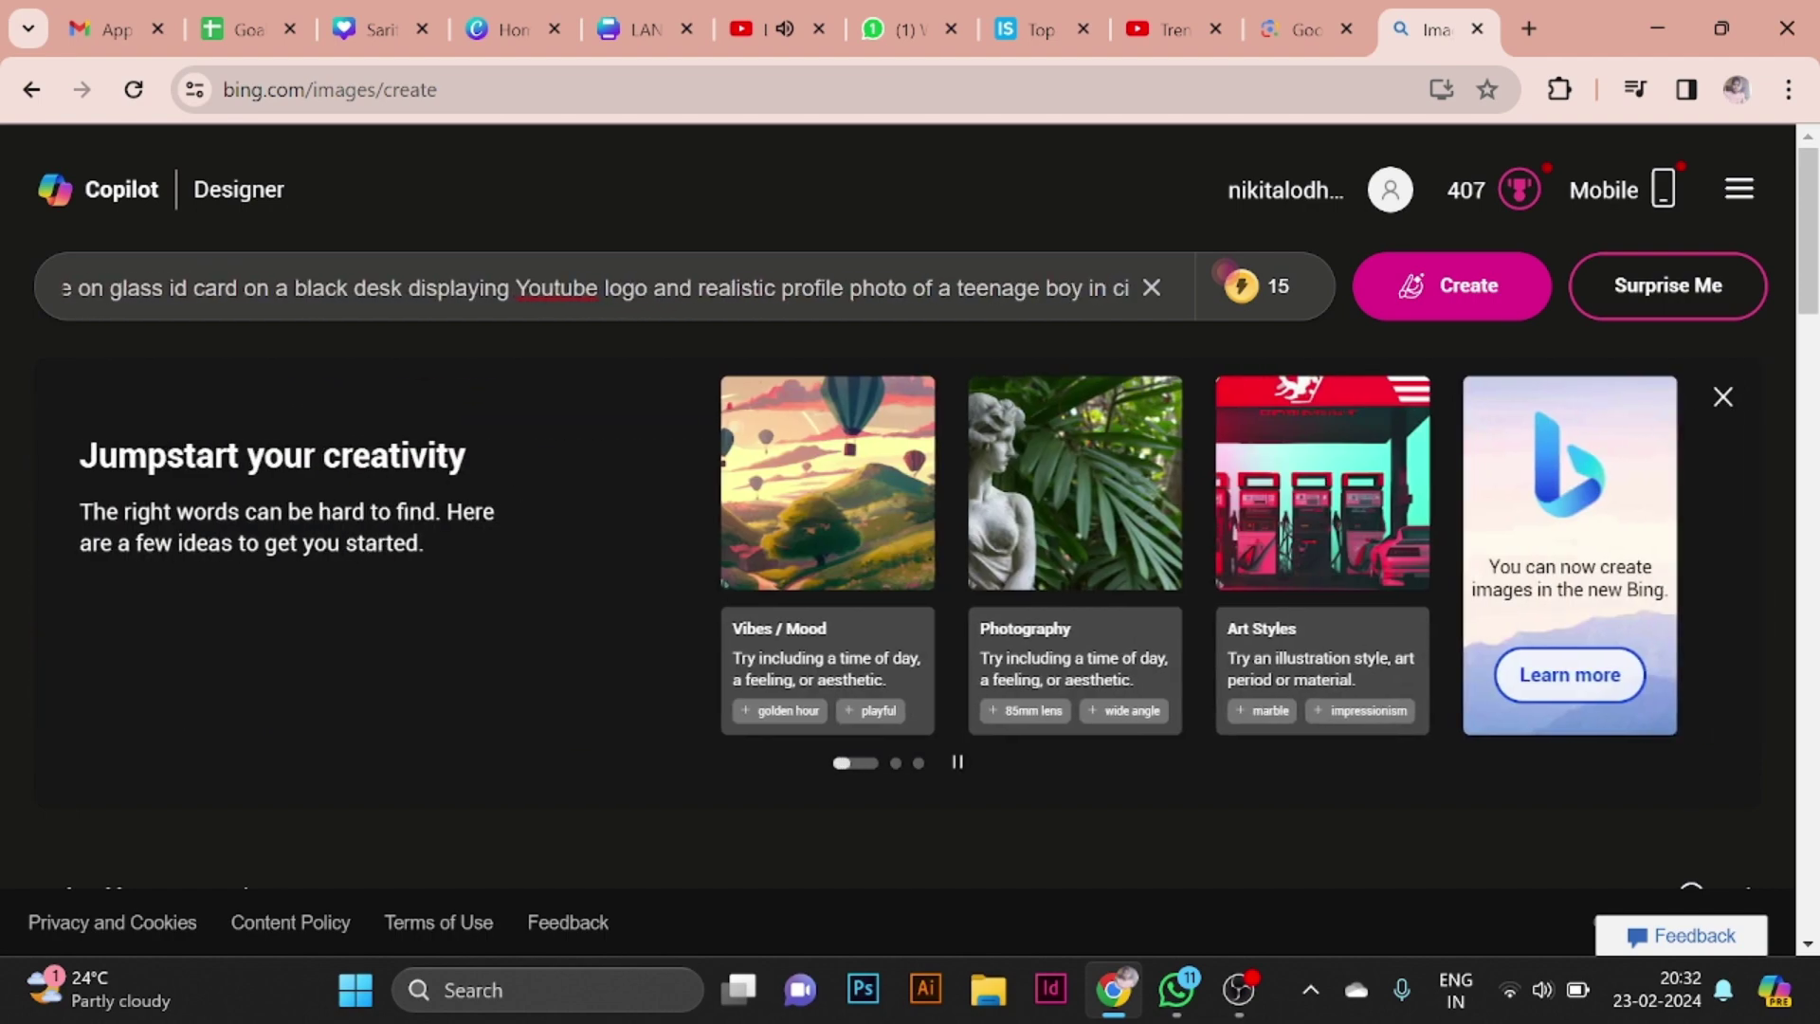
Change 'followers' to 'subscriber' so the prompt reads '1M' subscriber.
key("End")
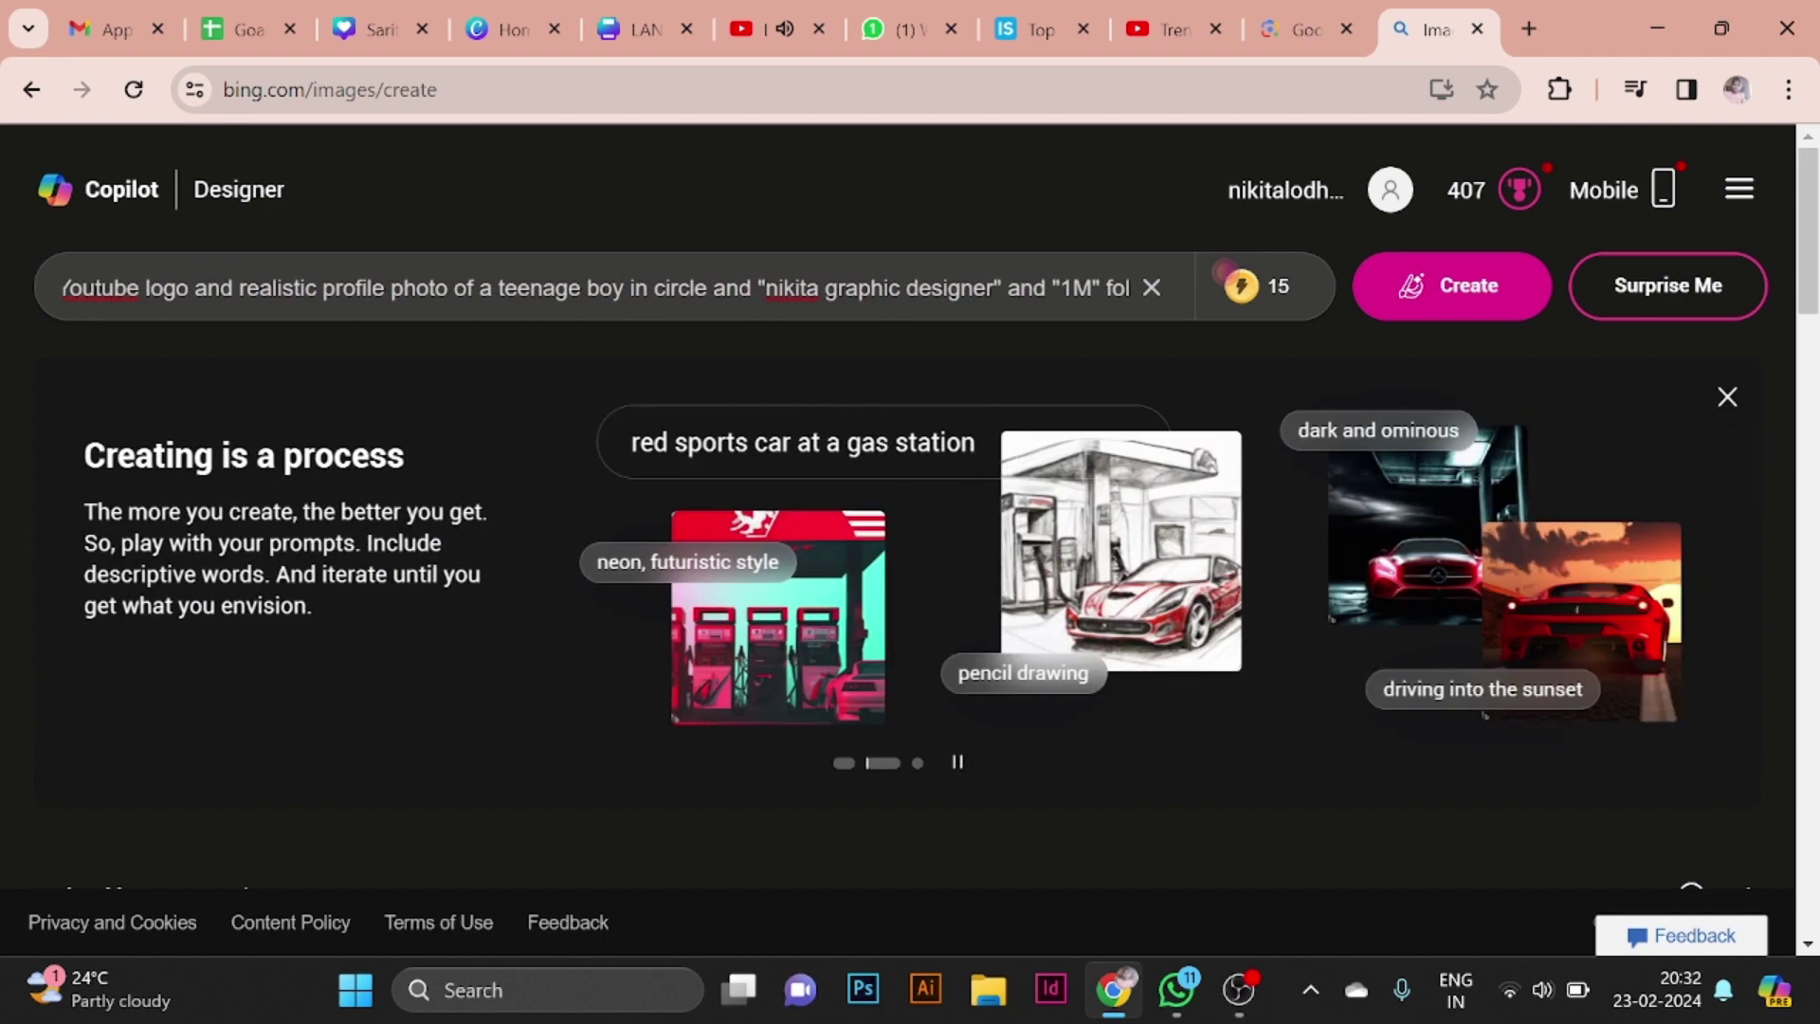
key("shift+Left")
key("shift+Left")
key("shift+Left")
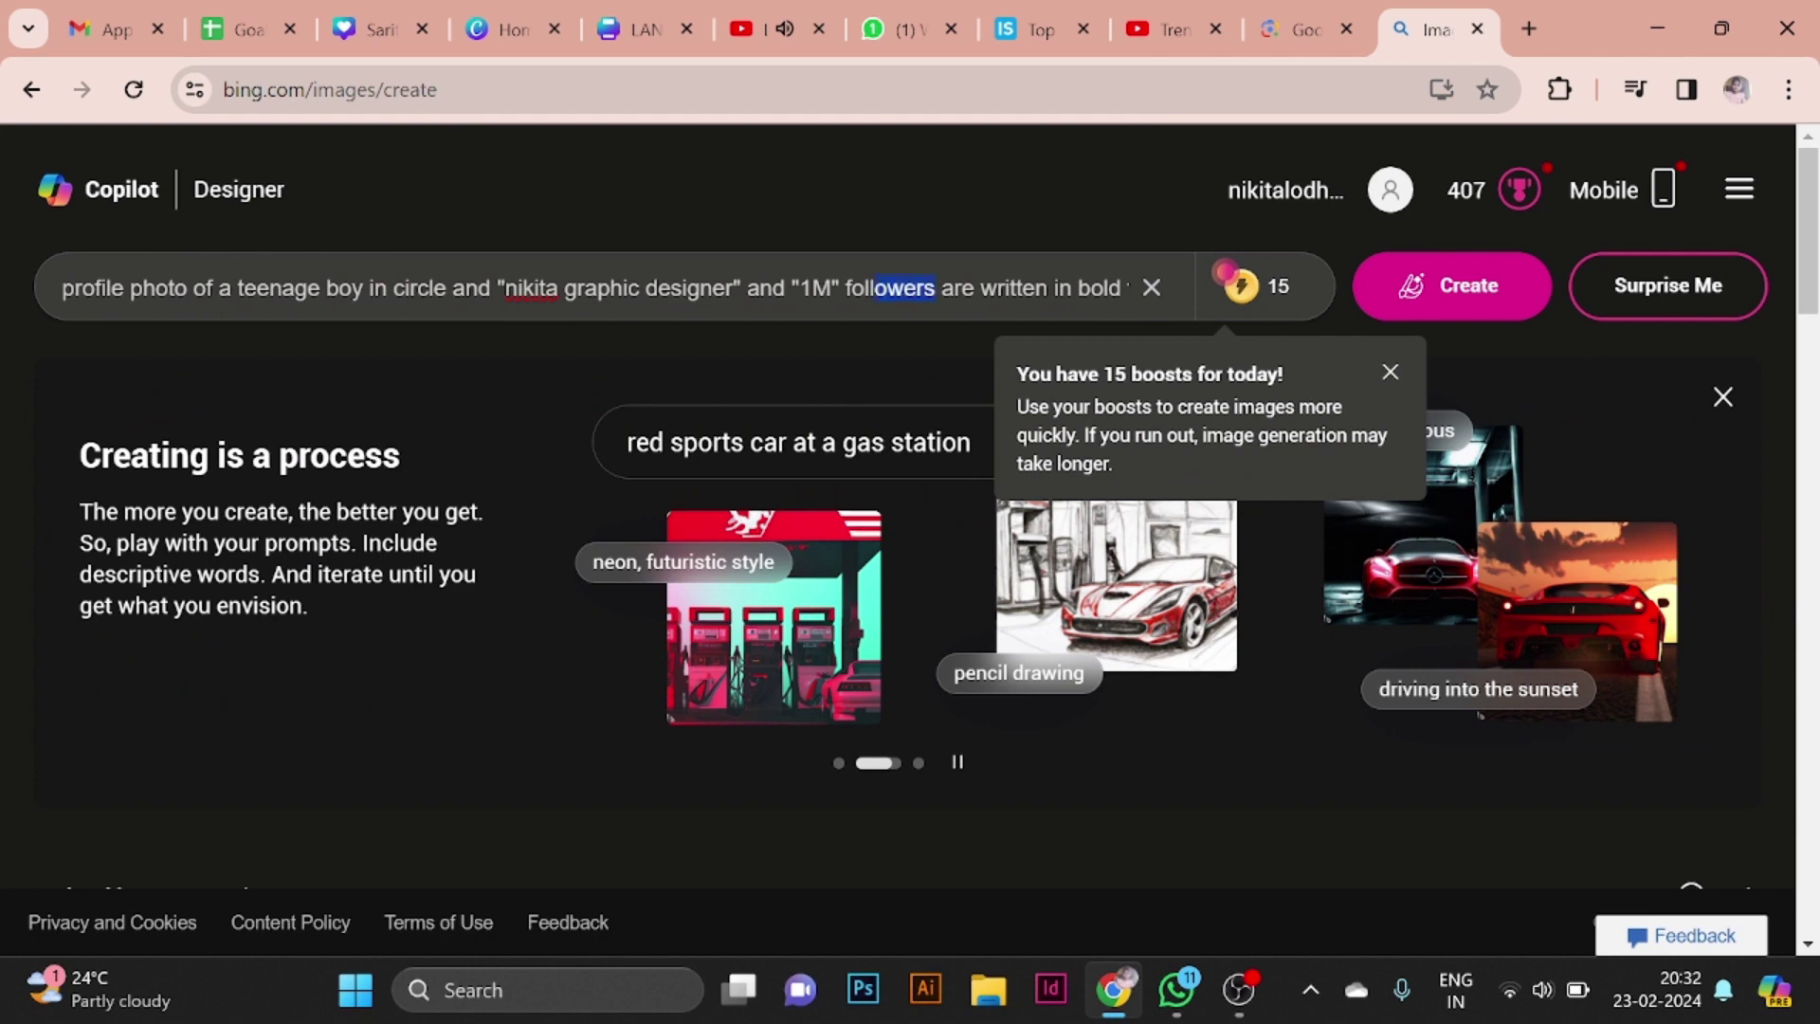
key("BackSpace")
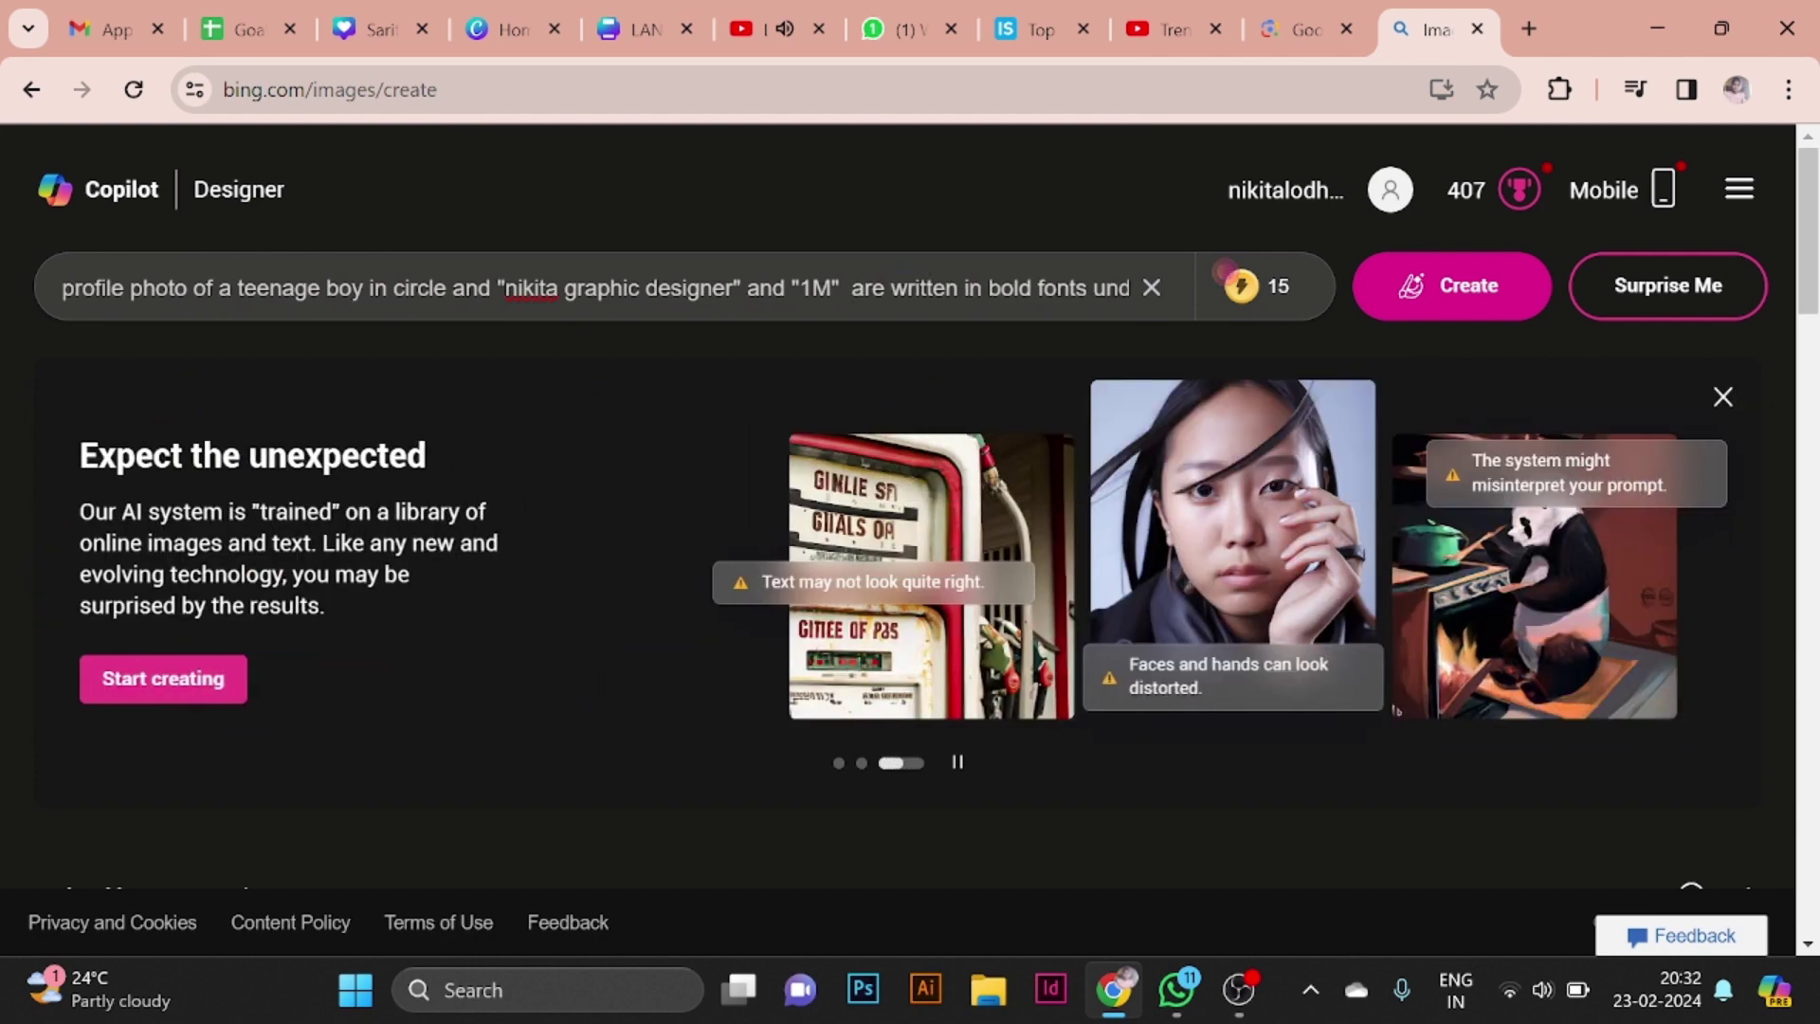
type("subr")
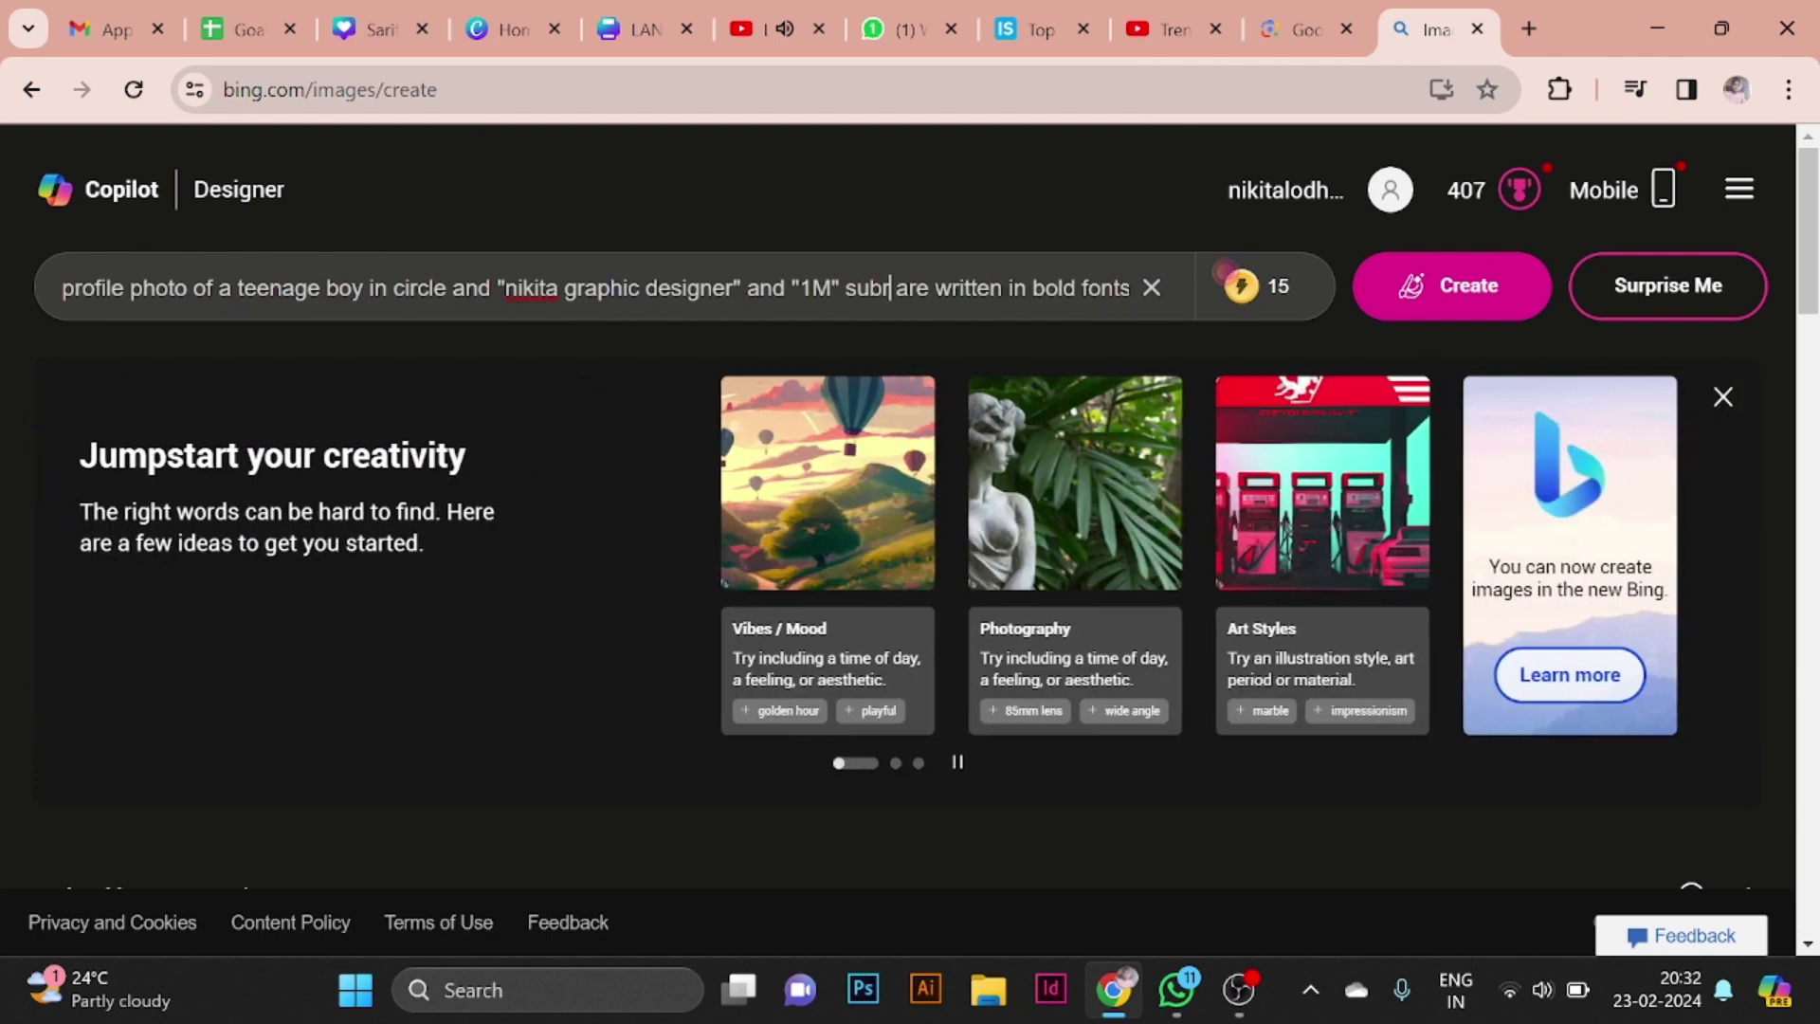
key("BackSpace")
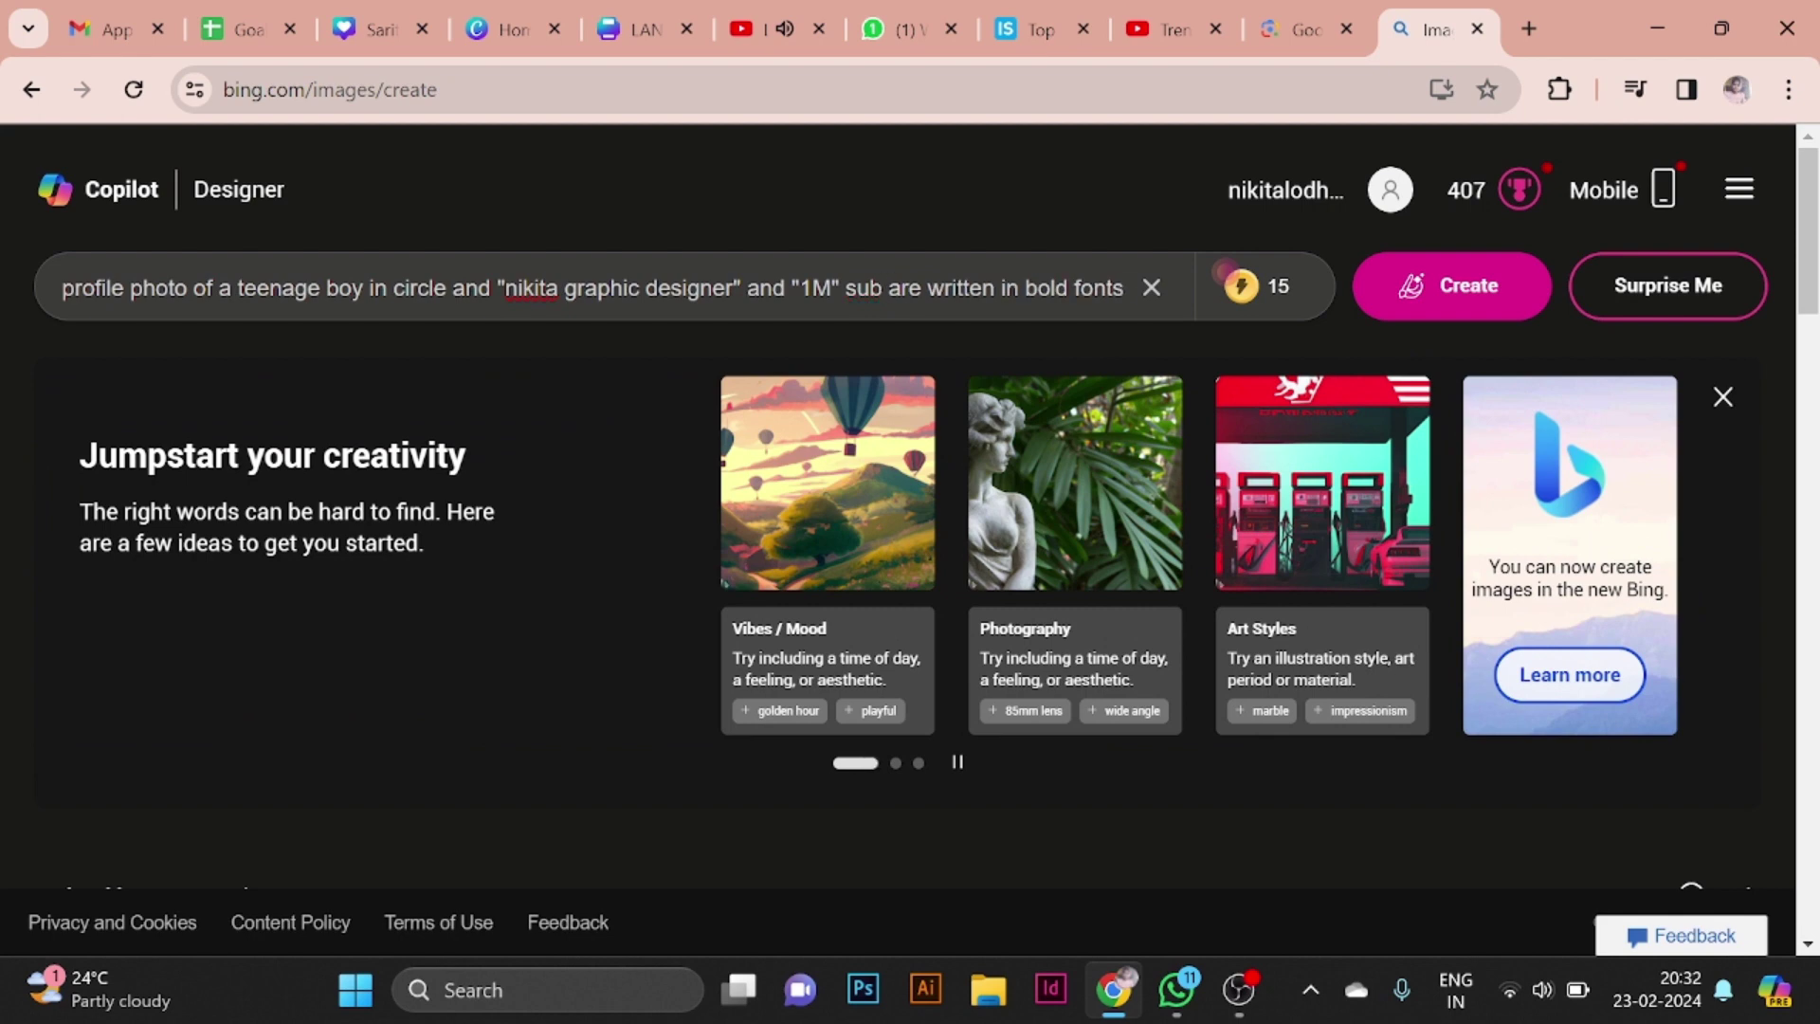
type("c")
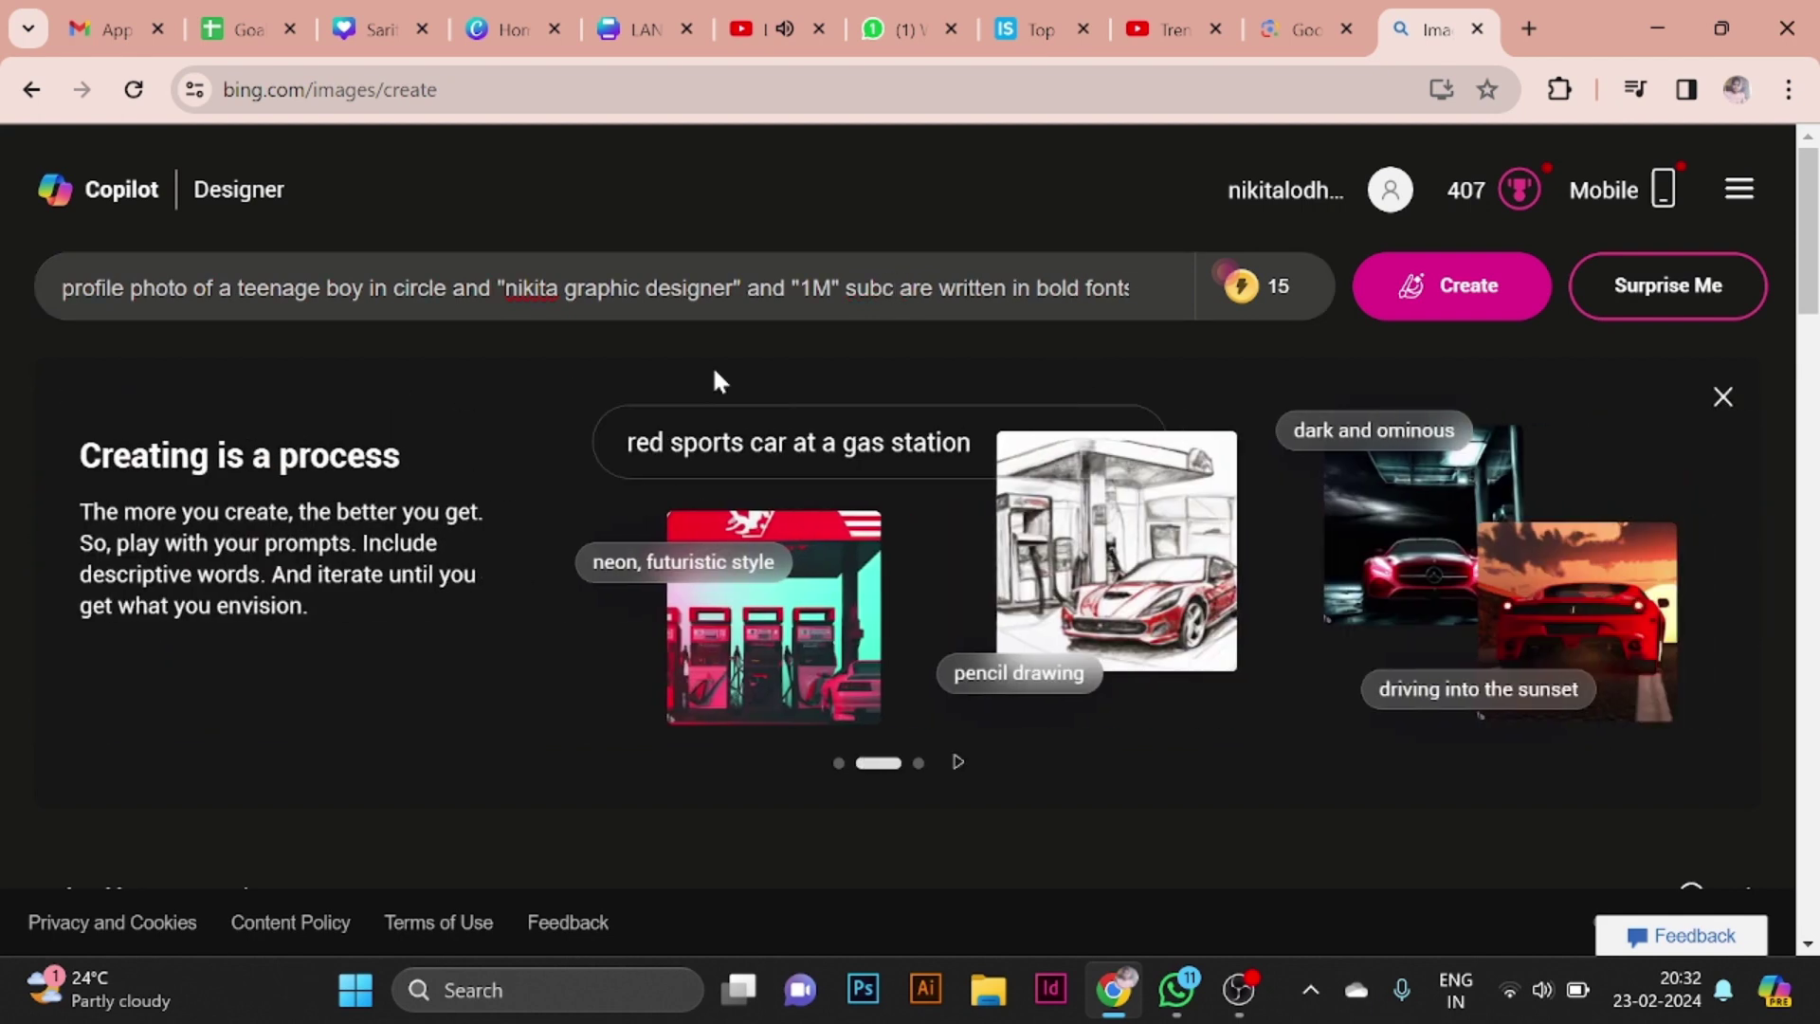
type("cr")
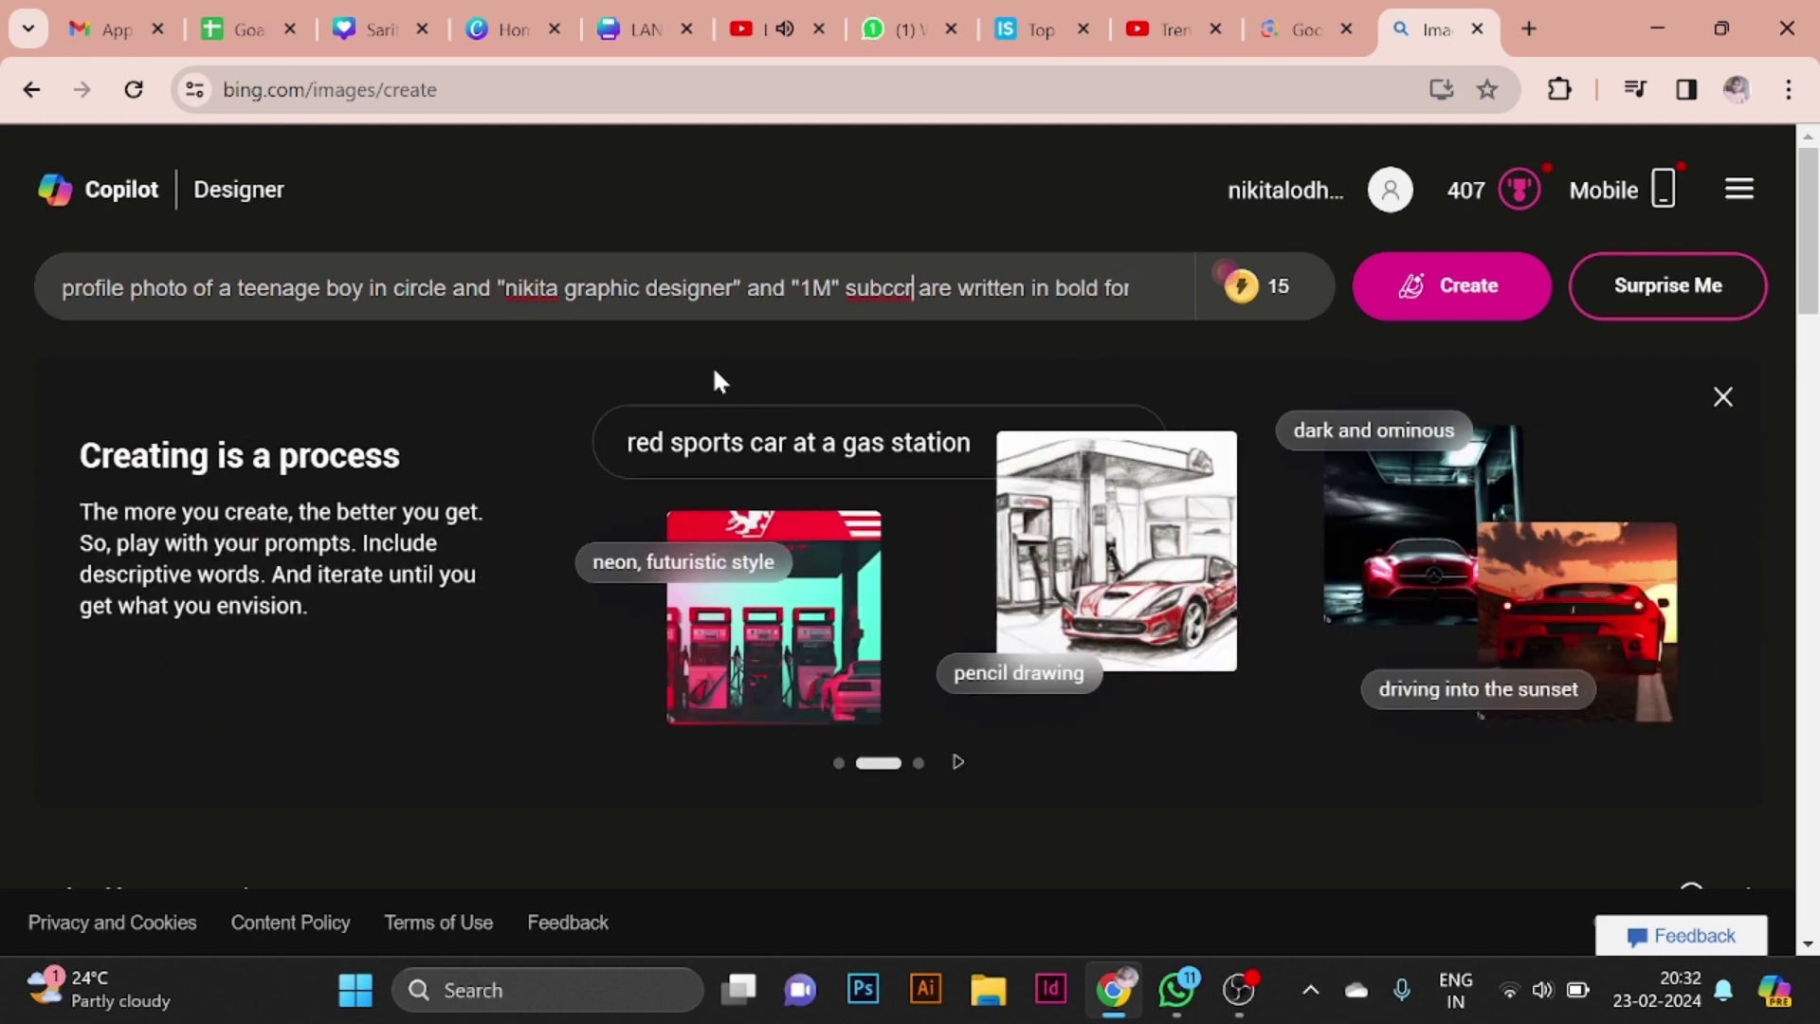
type("i")
key("BackSpace")
key("BackSpace")
key("BackSpace")
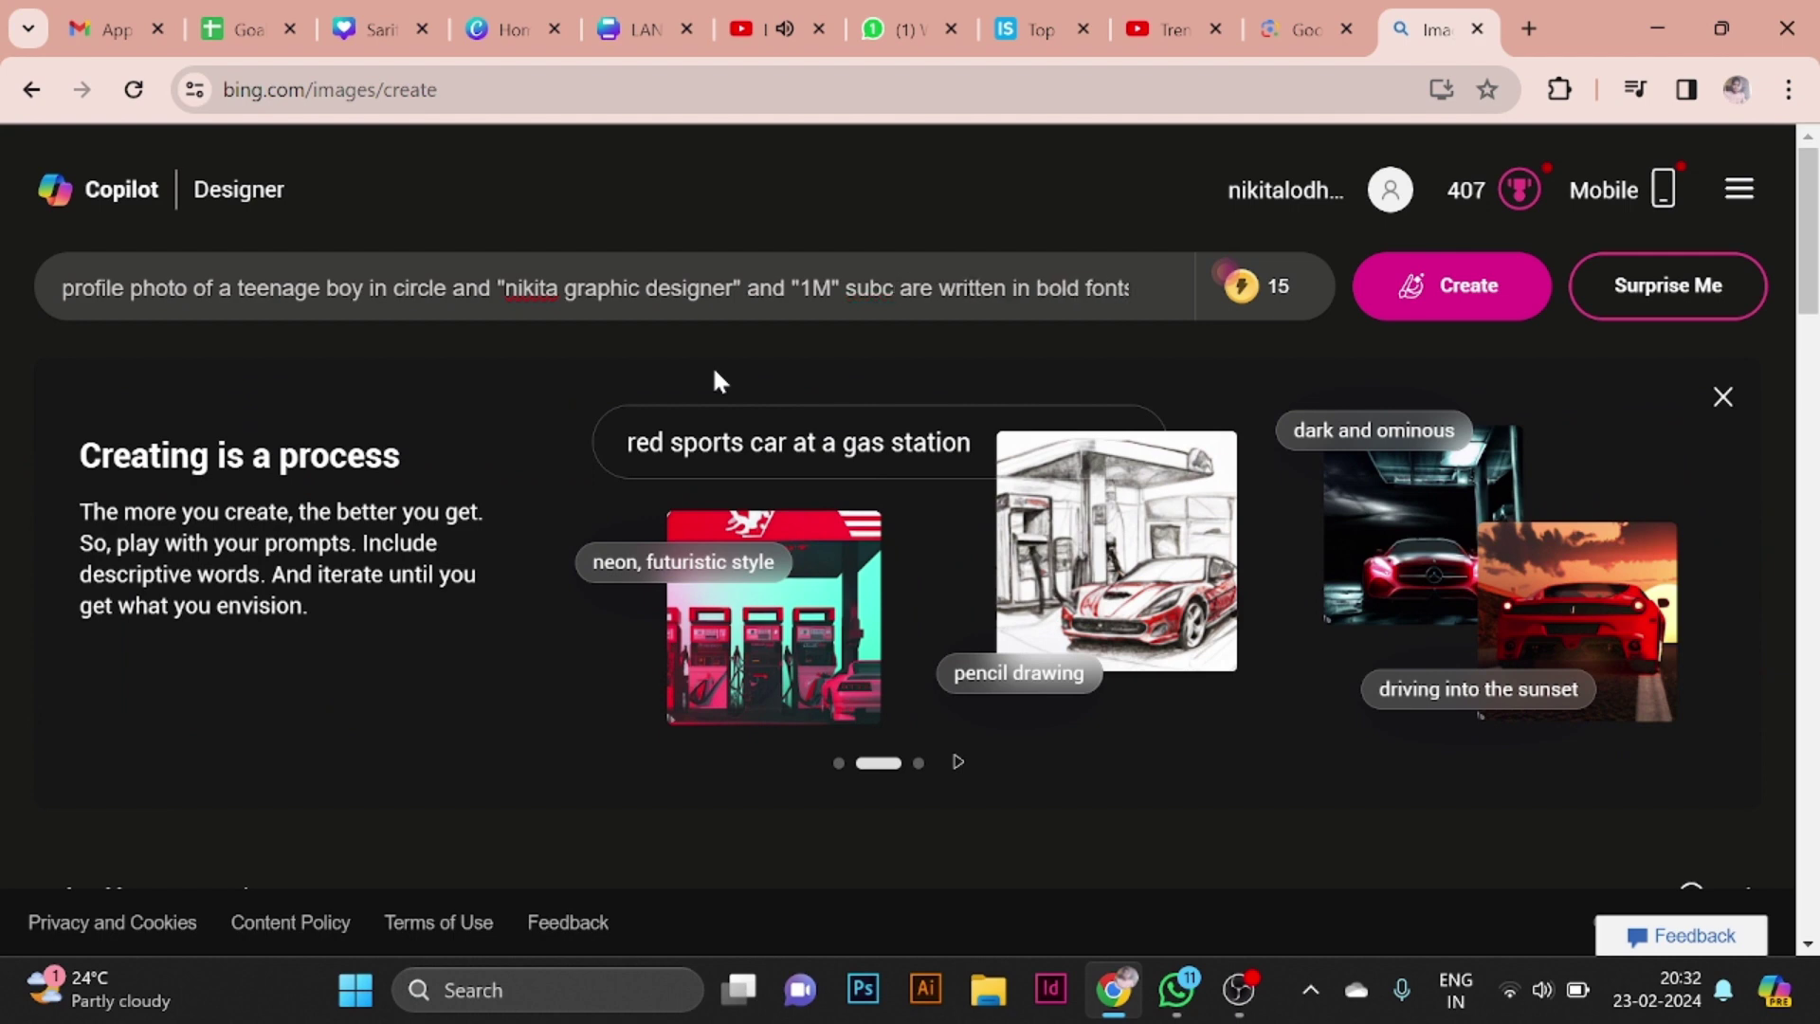
key("BackSpace")
type("sc")
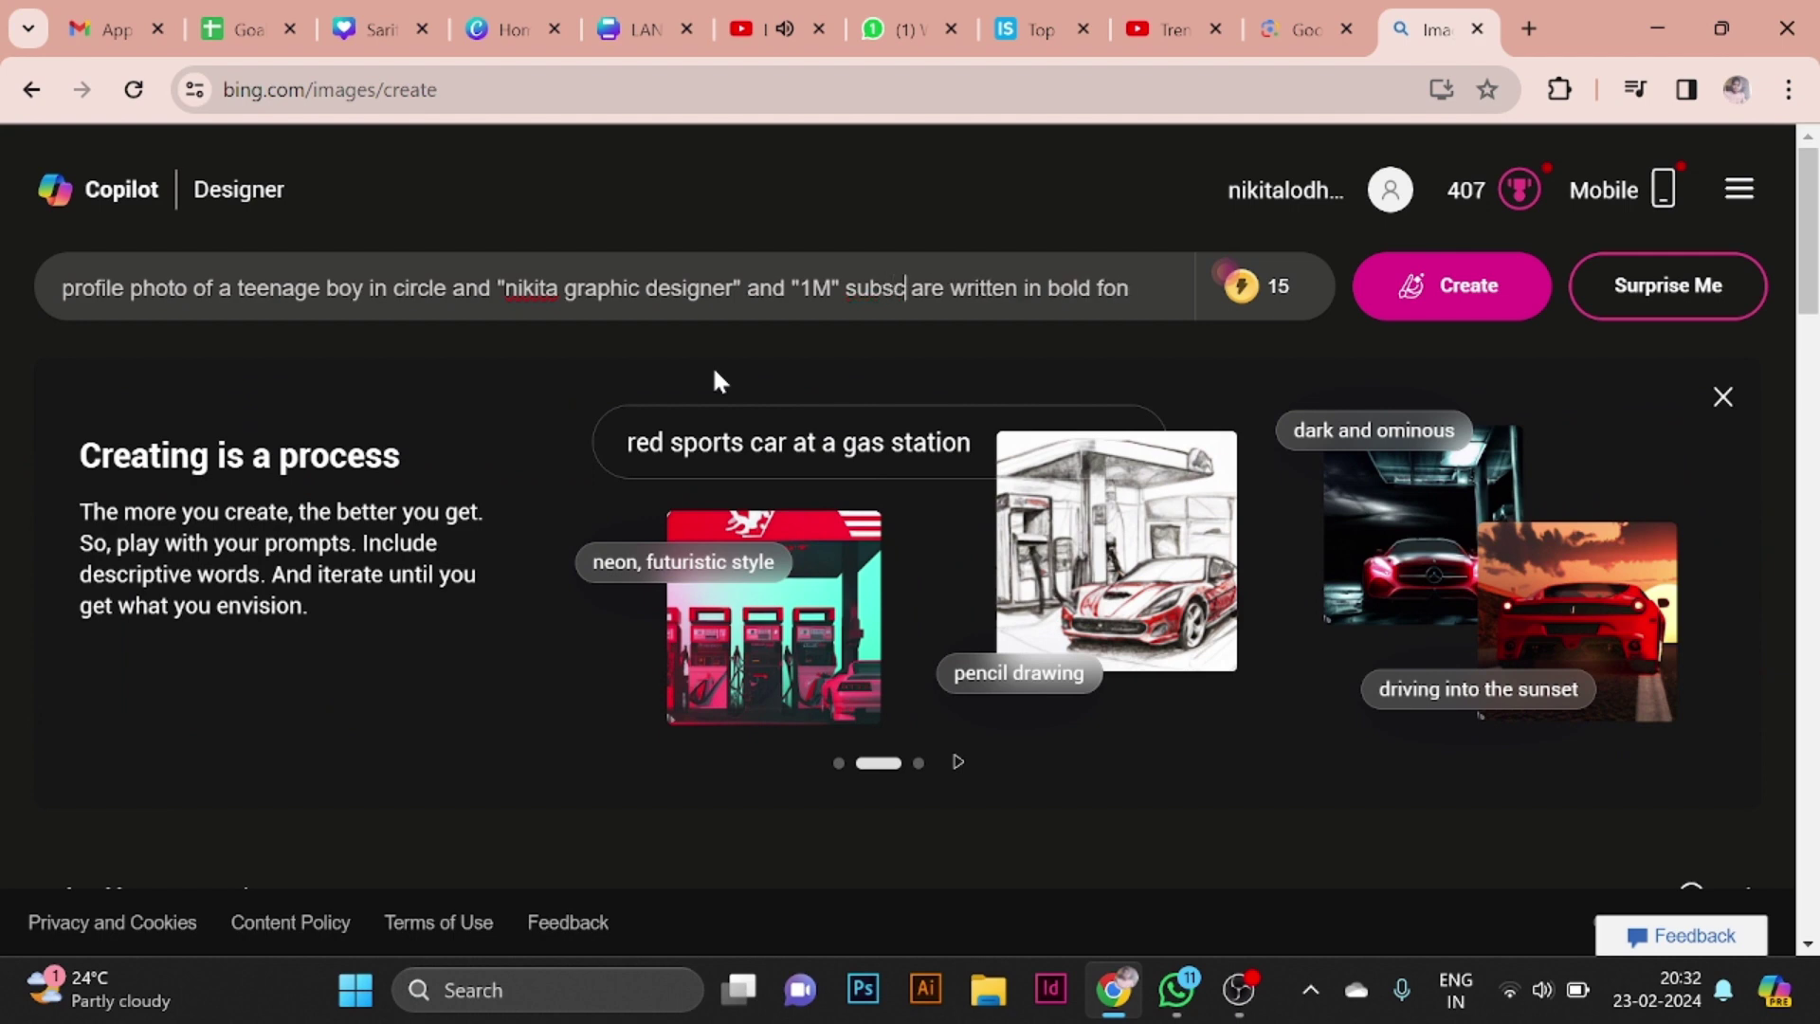
type("ri")
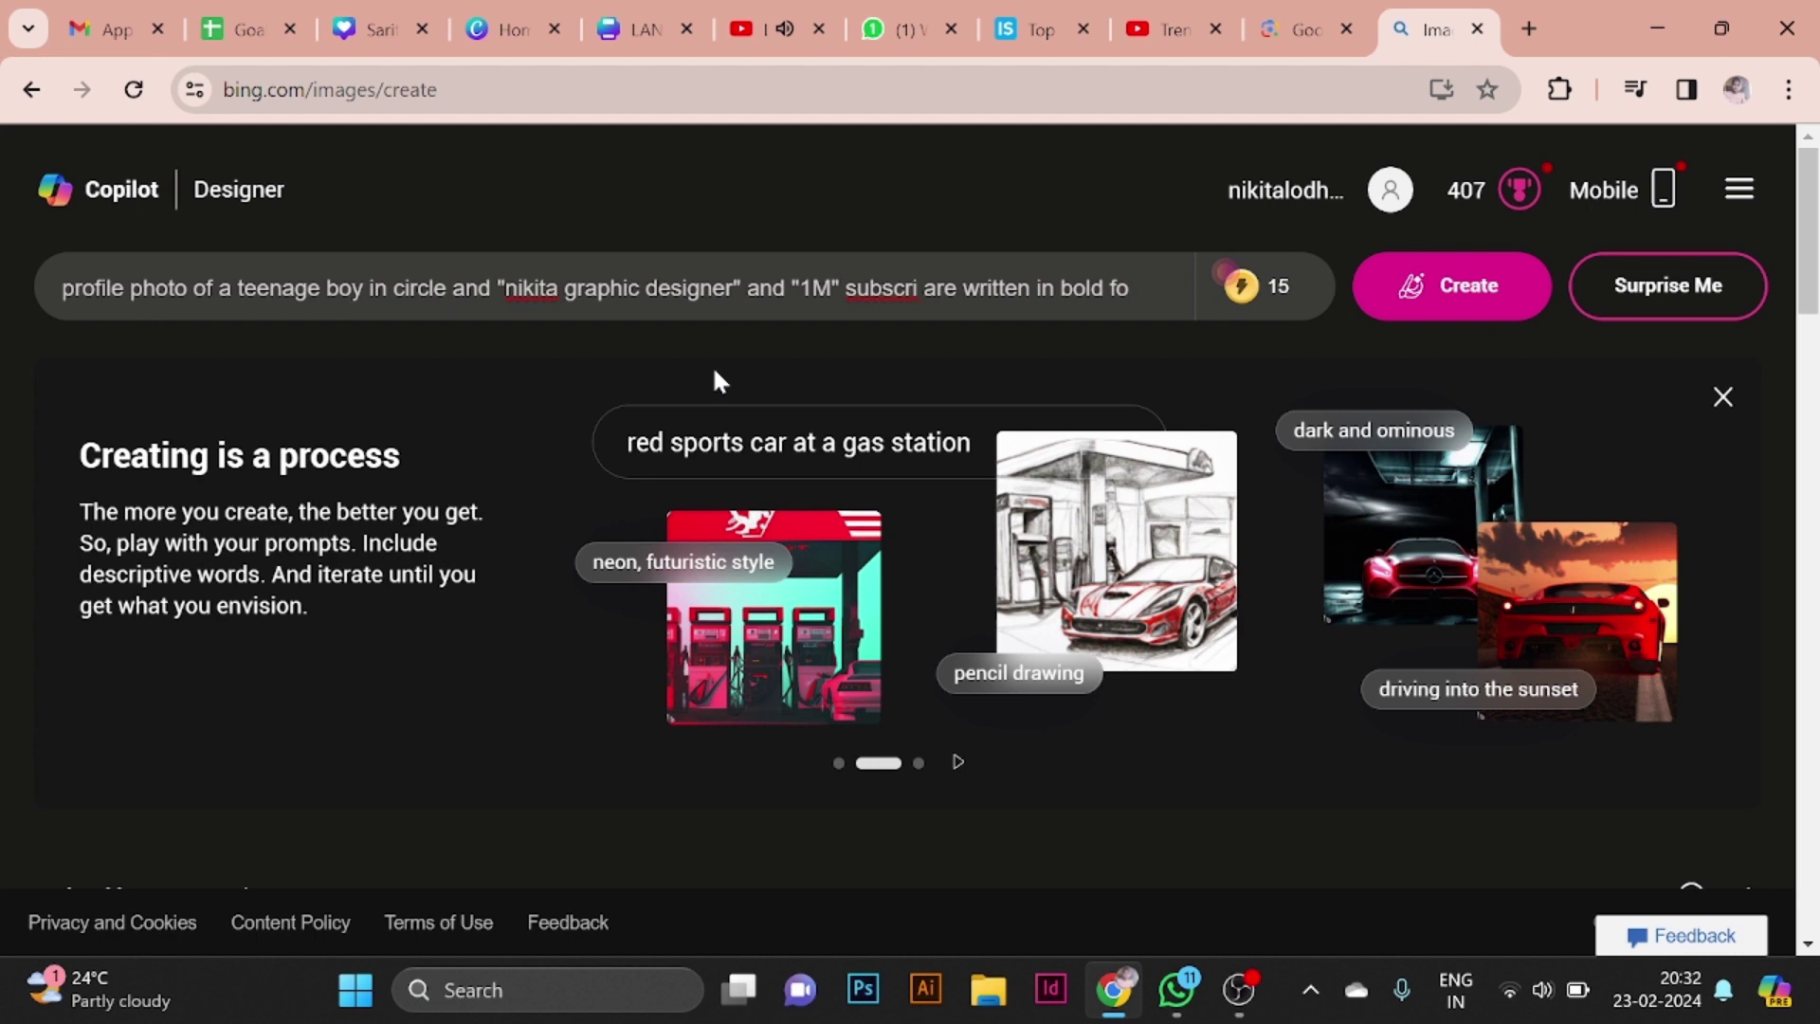
type("b")
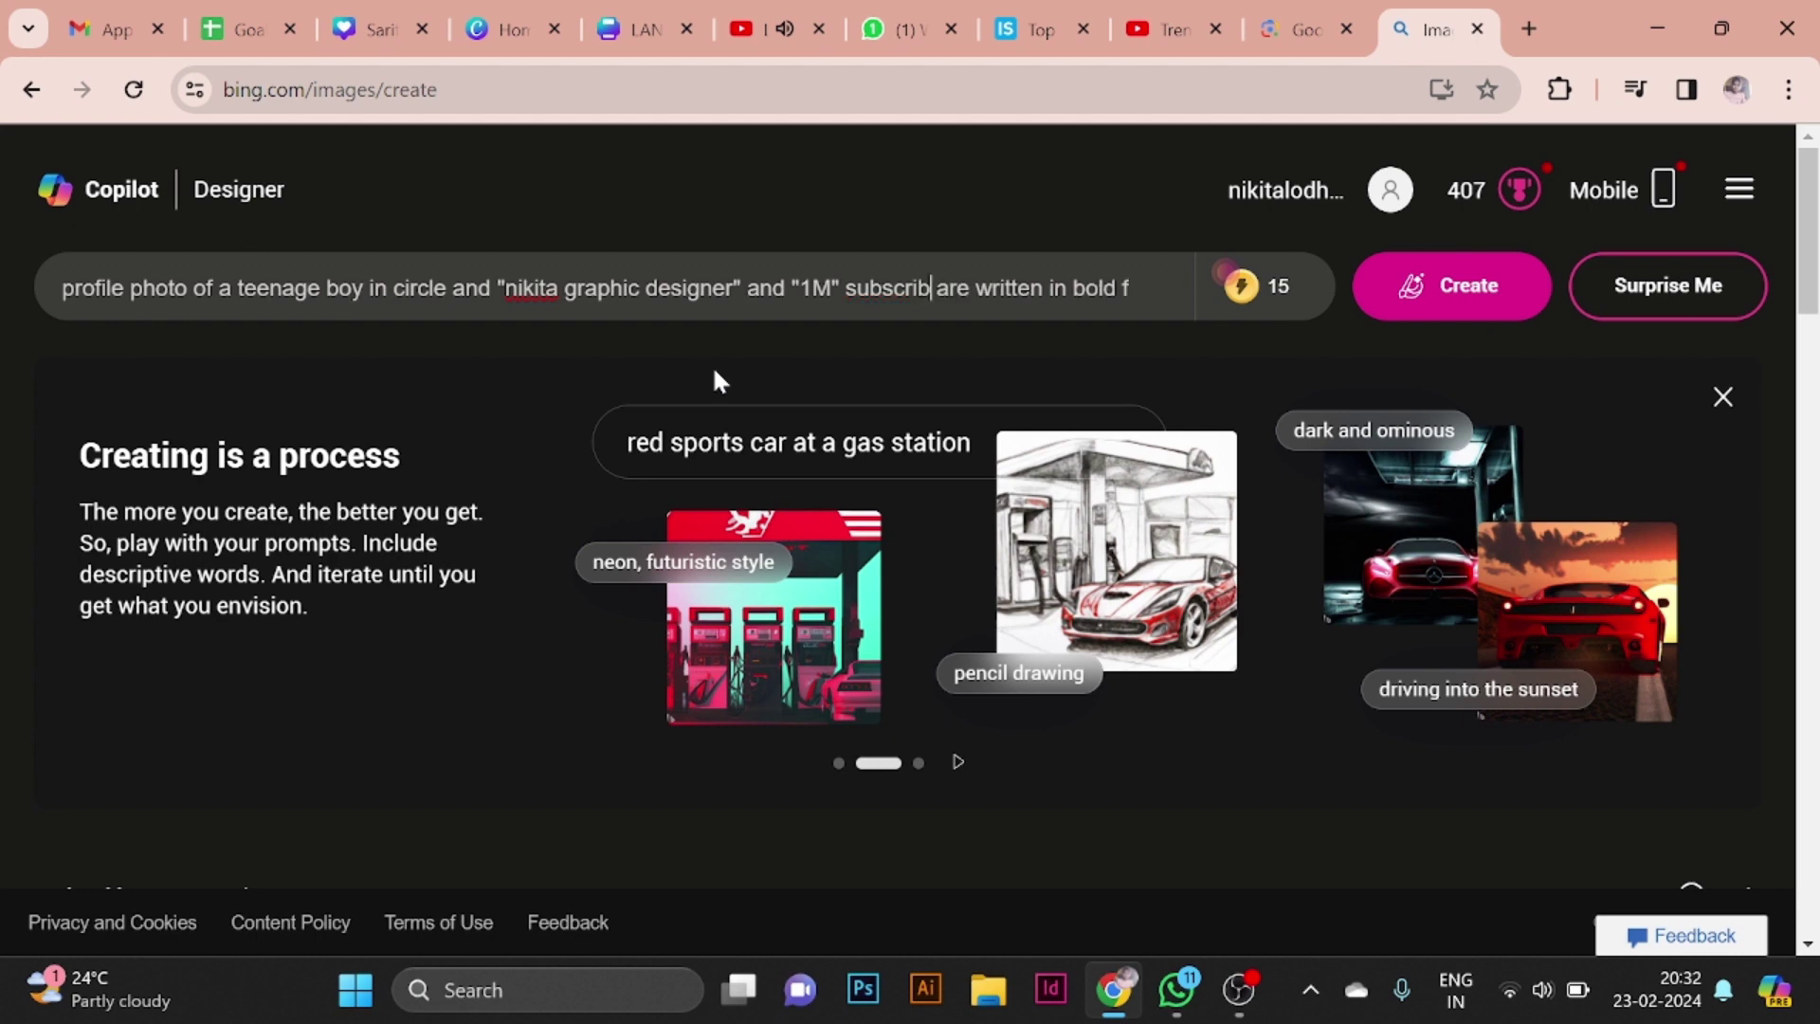
type("er")
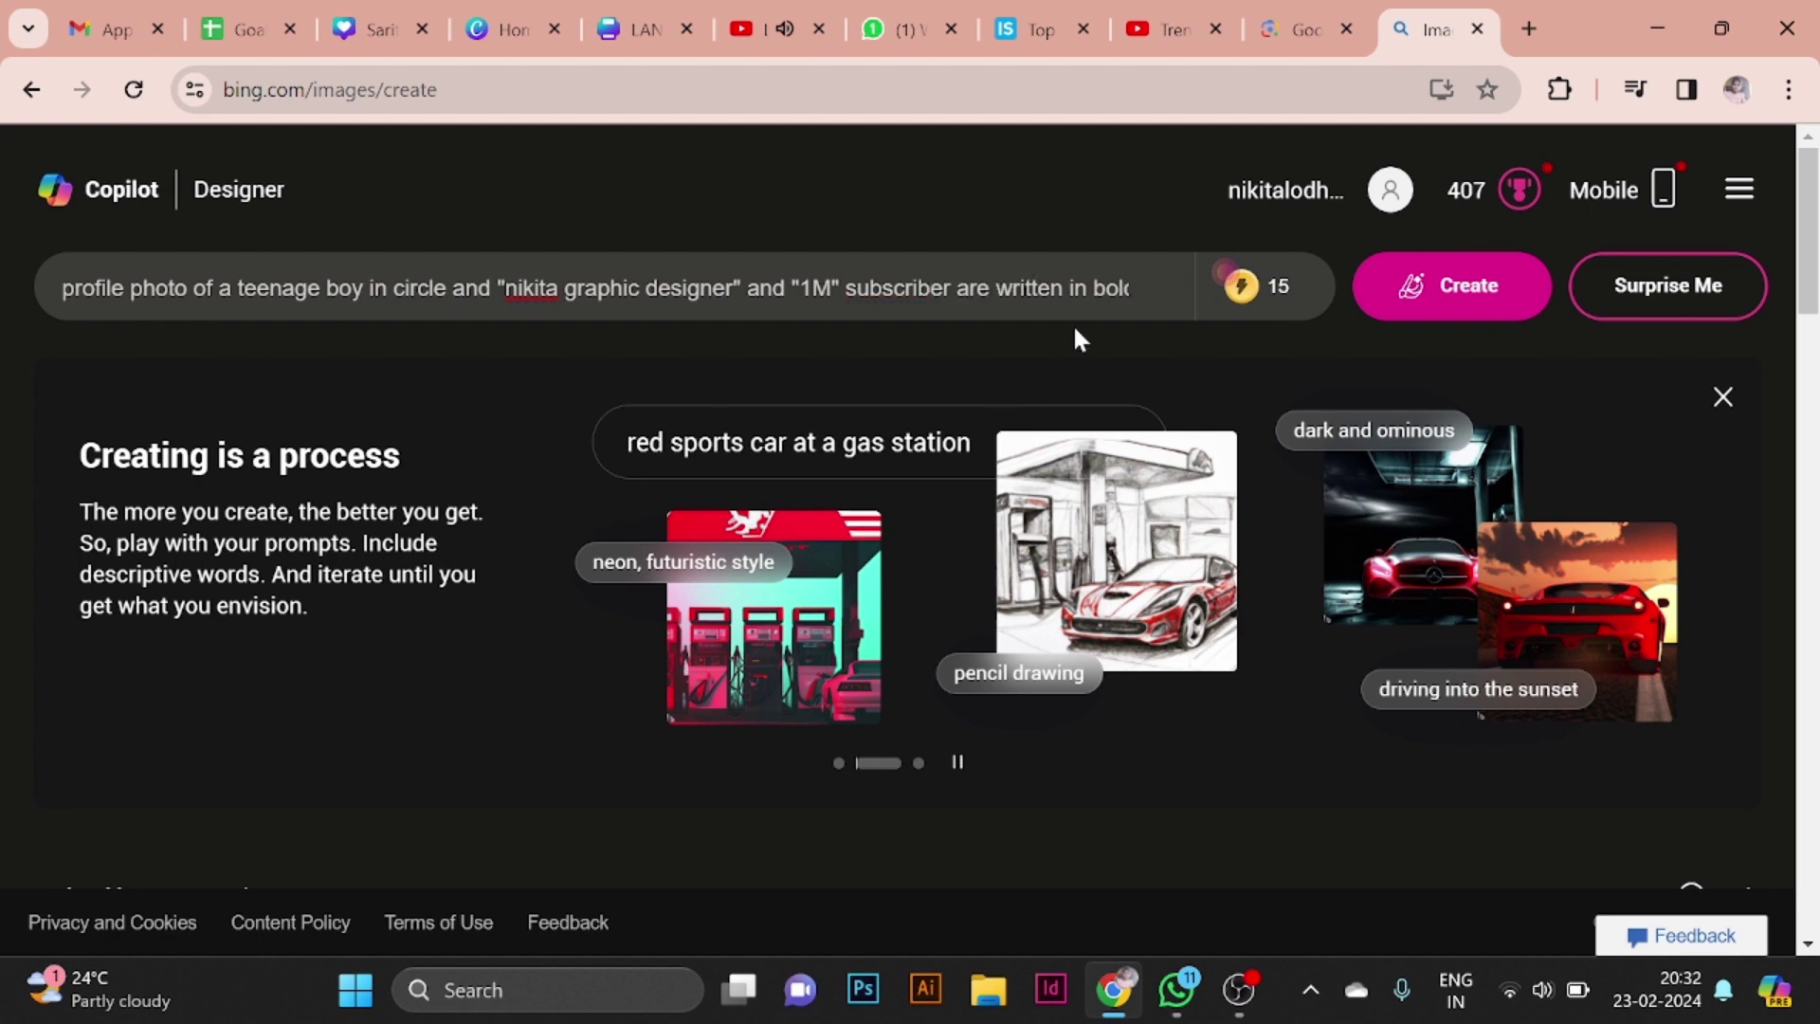
Make the card edges glow blue instead of yellow and change 'teenage boy' to girl.
key("Right")
key("Right")
key("Right")
key("Right")
key("Right")
key("Right")
key("Right")
key("Right")
key("Right")
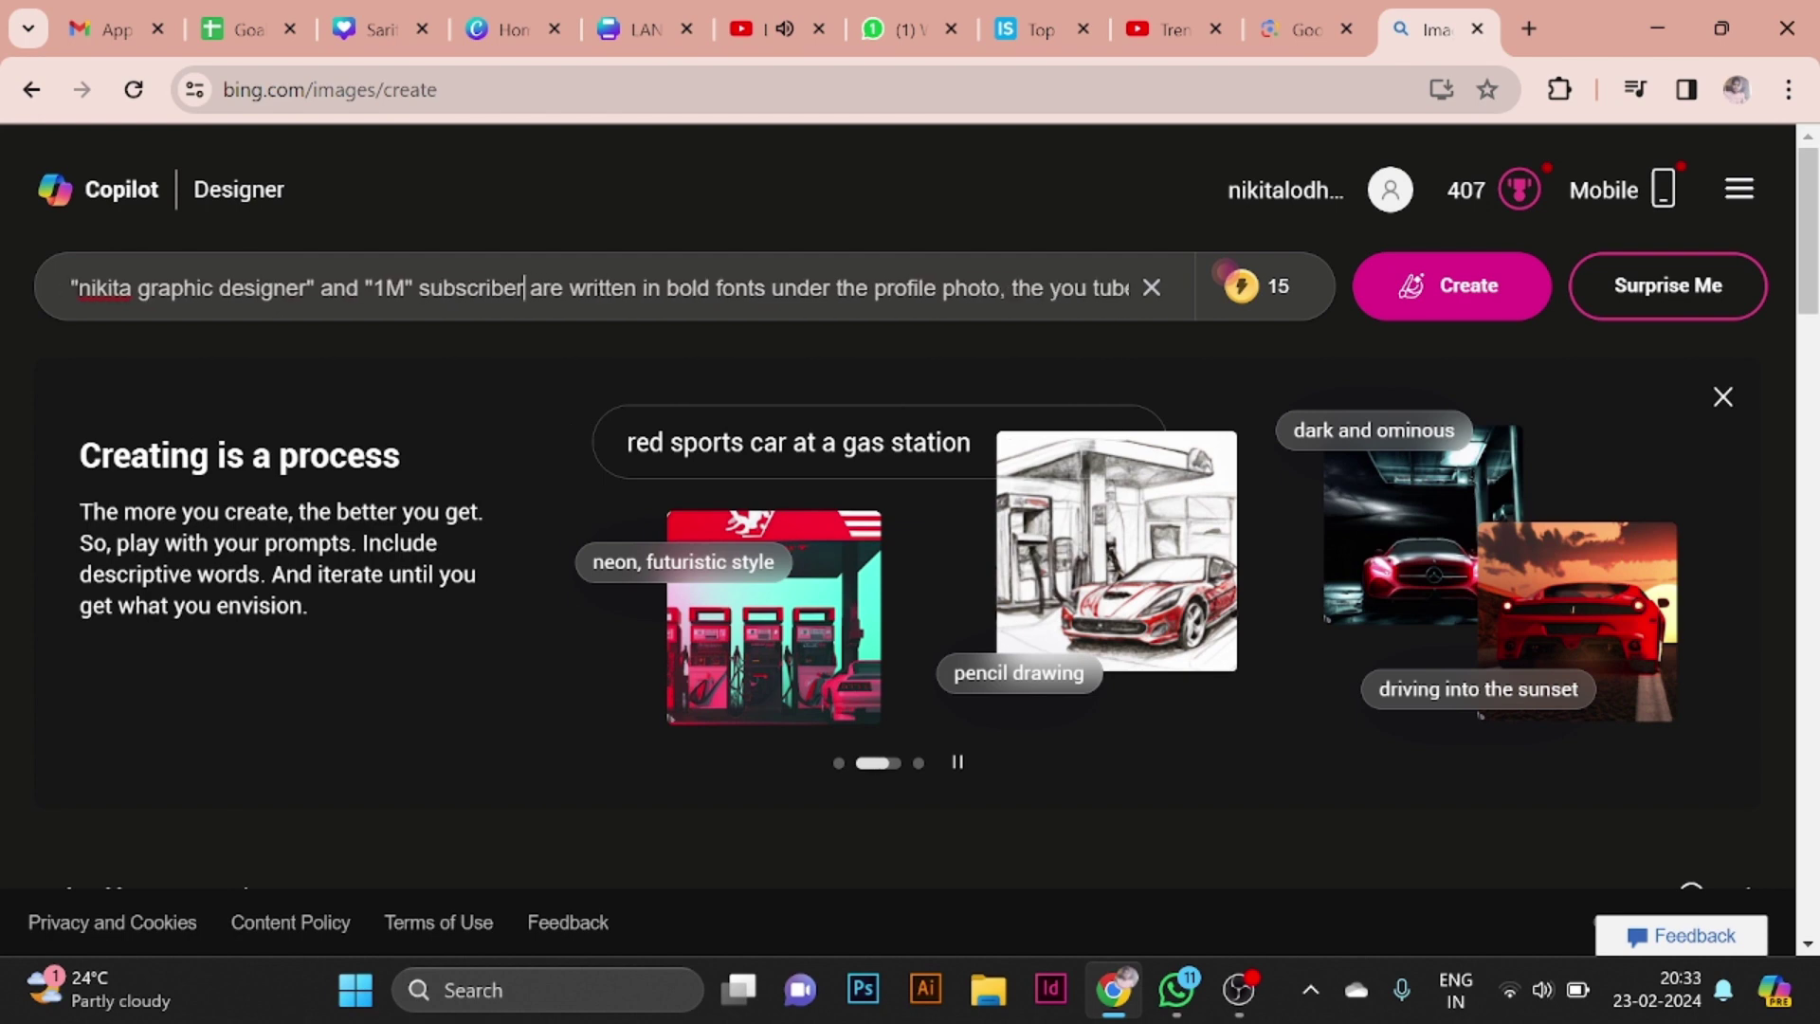
key("Right")
key("Right")
key("Right")
key("Right")
key("Right")
key("Right")
key("Right")
key("Right")
key("Right")
key("Right")
key("Right")
key("Right")
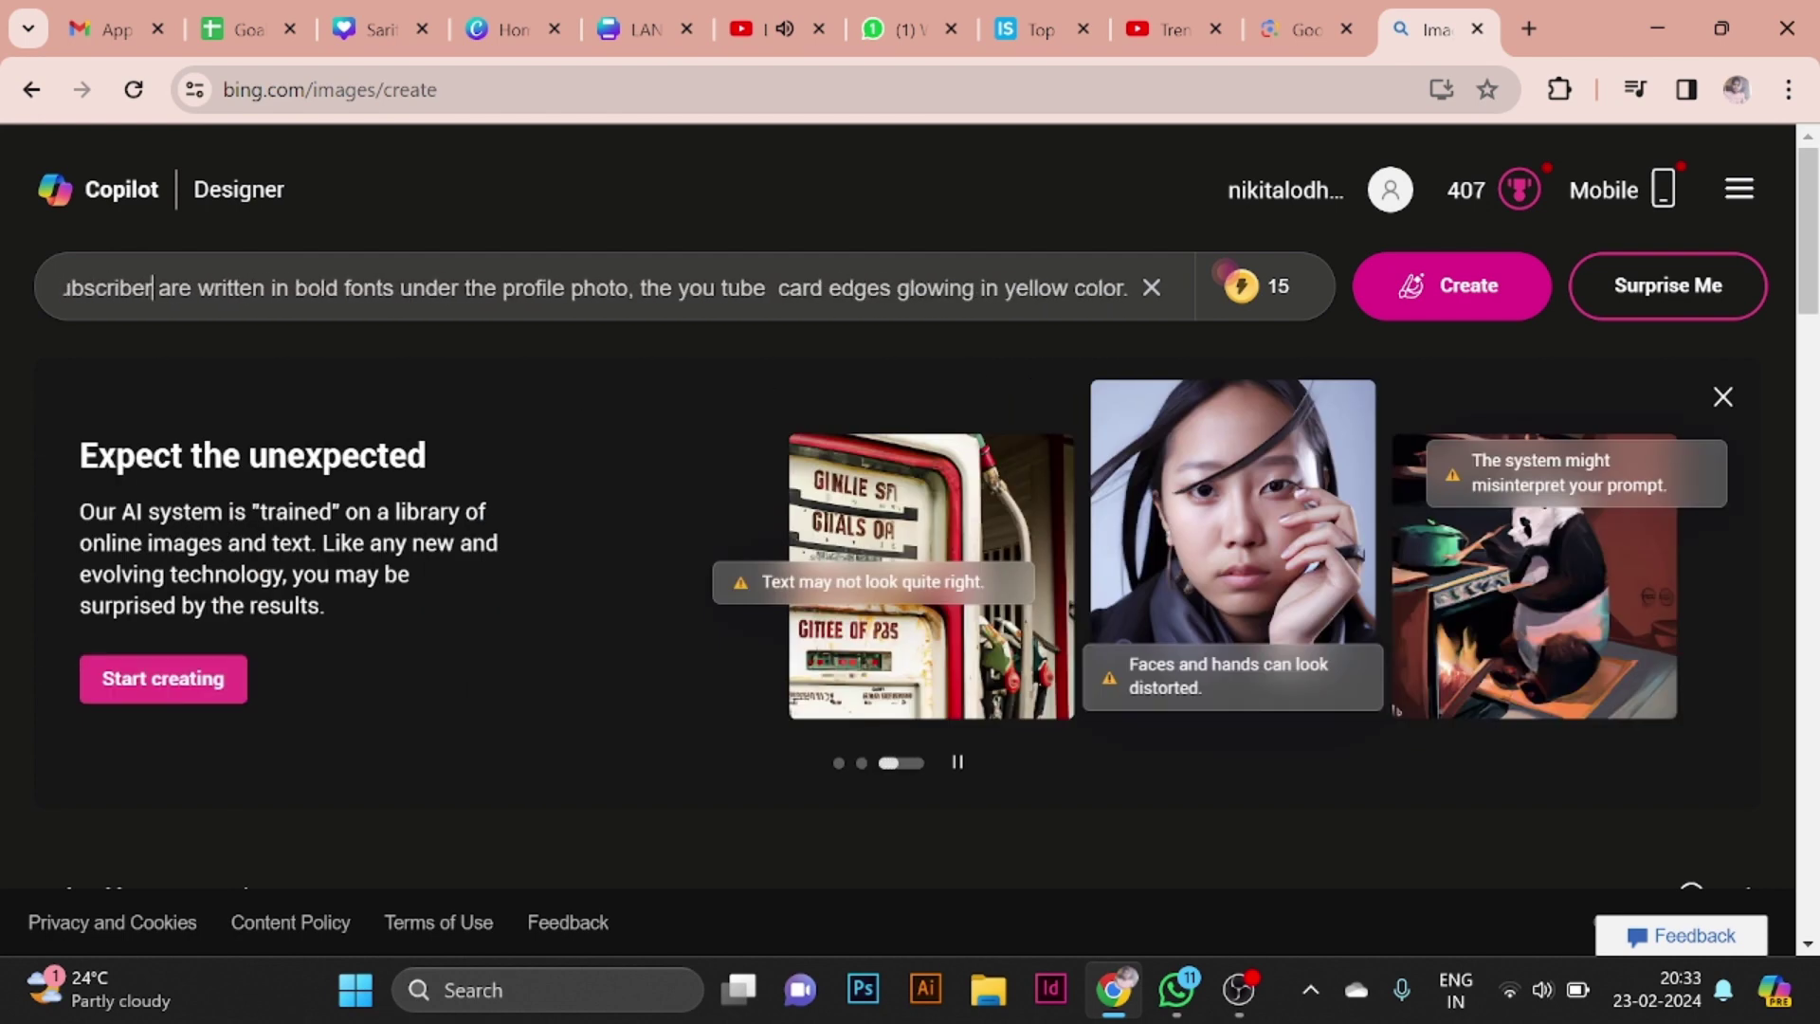
key("BackSpace")
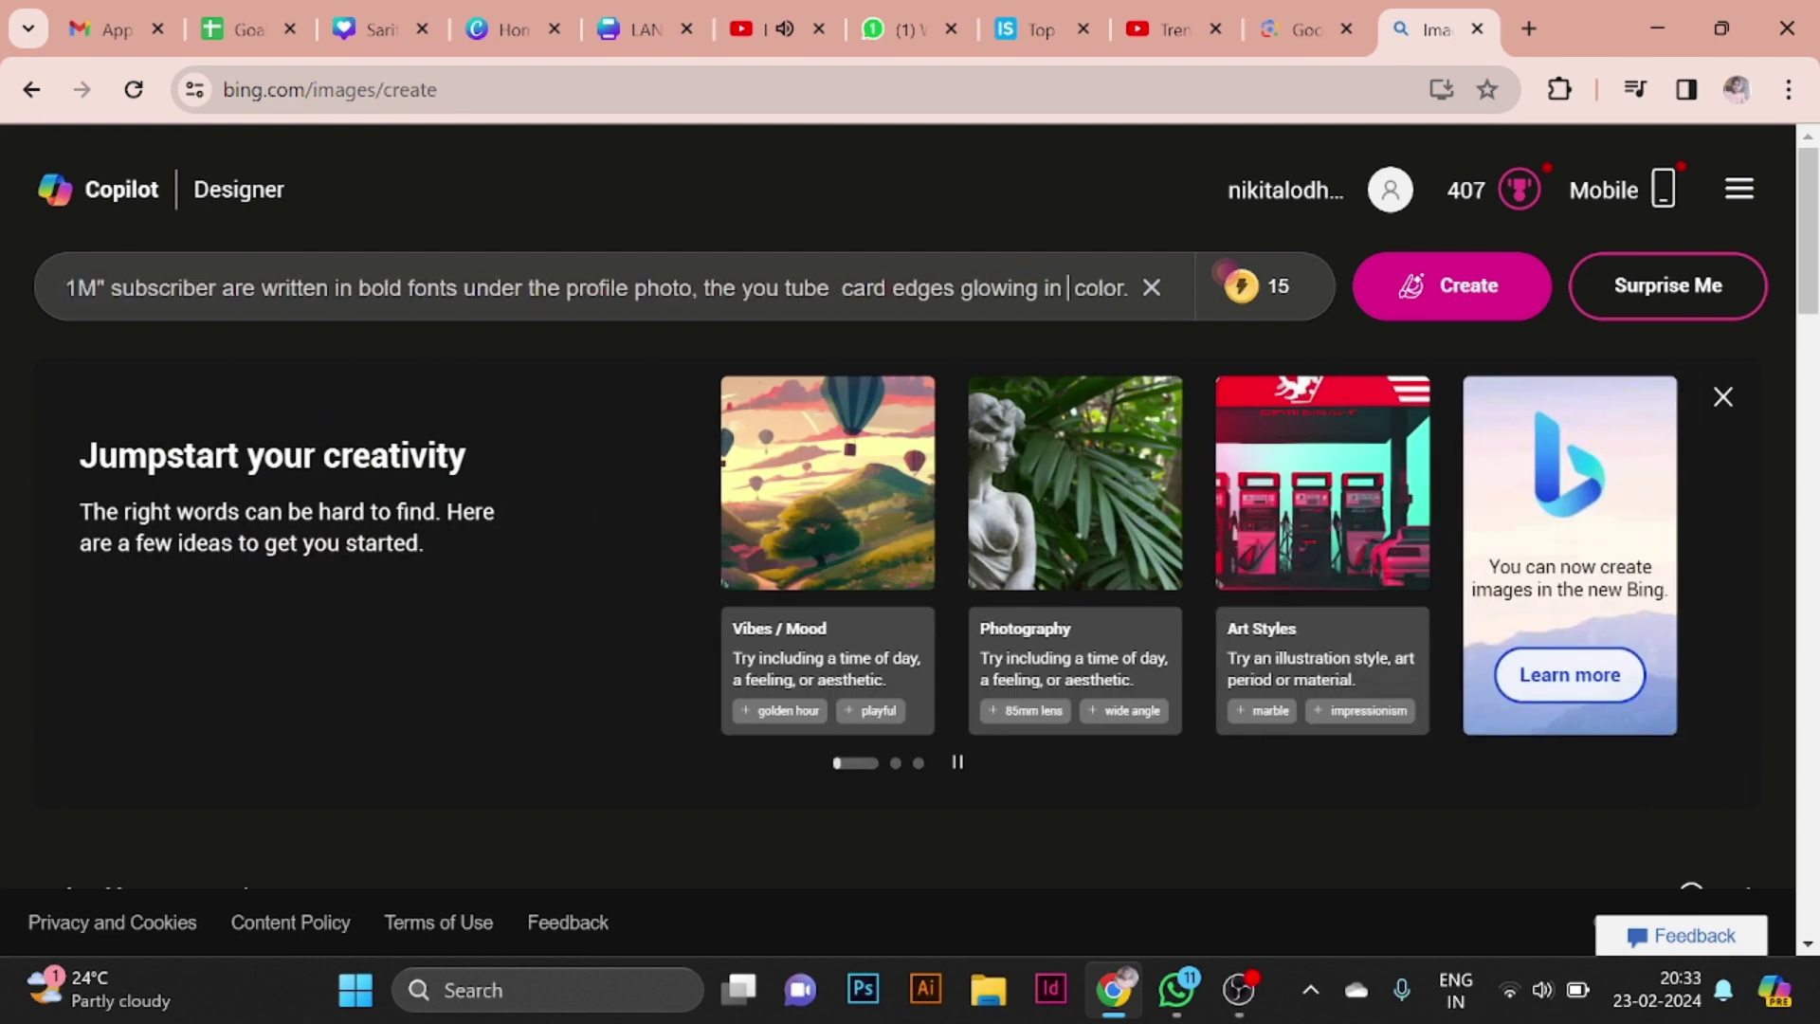
type("blu")
key("ctrl+Left")
key("ctrl+Left")
key("ctrl+Left")
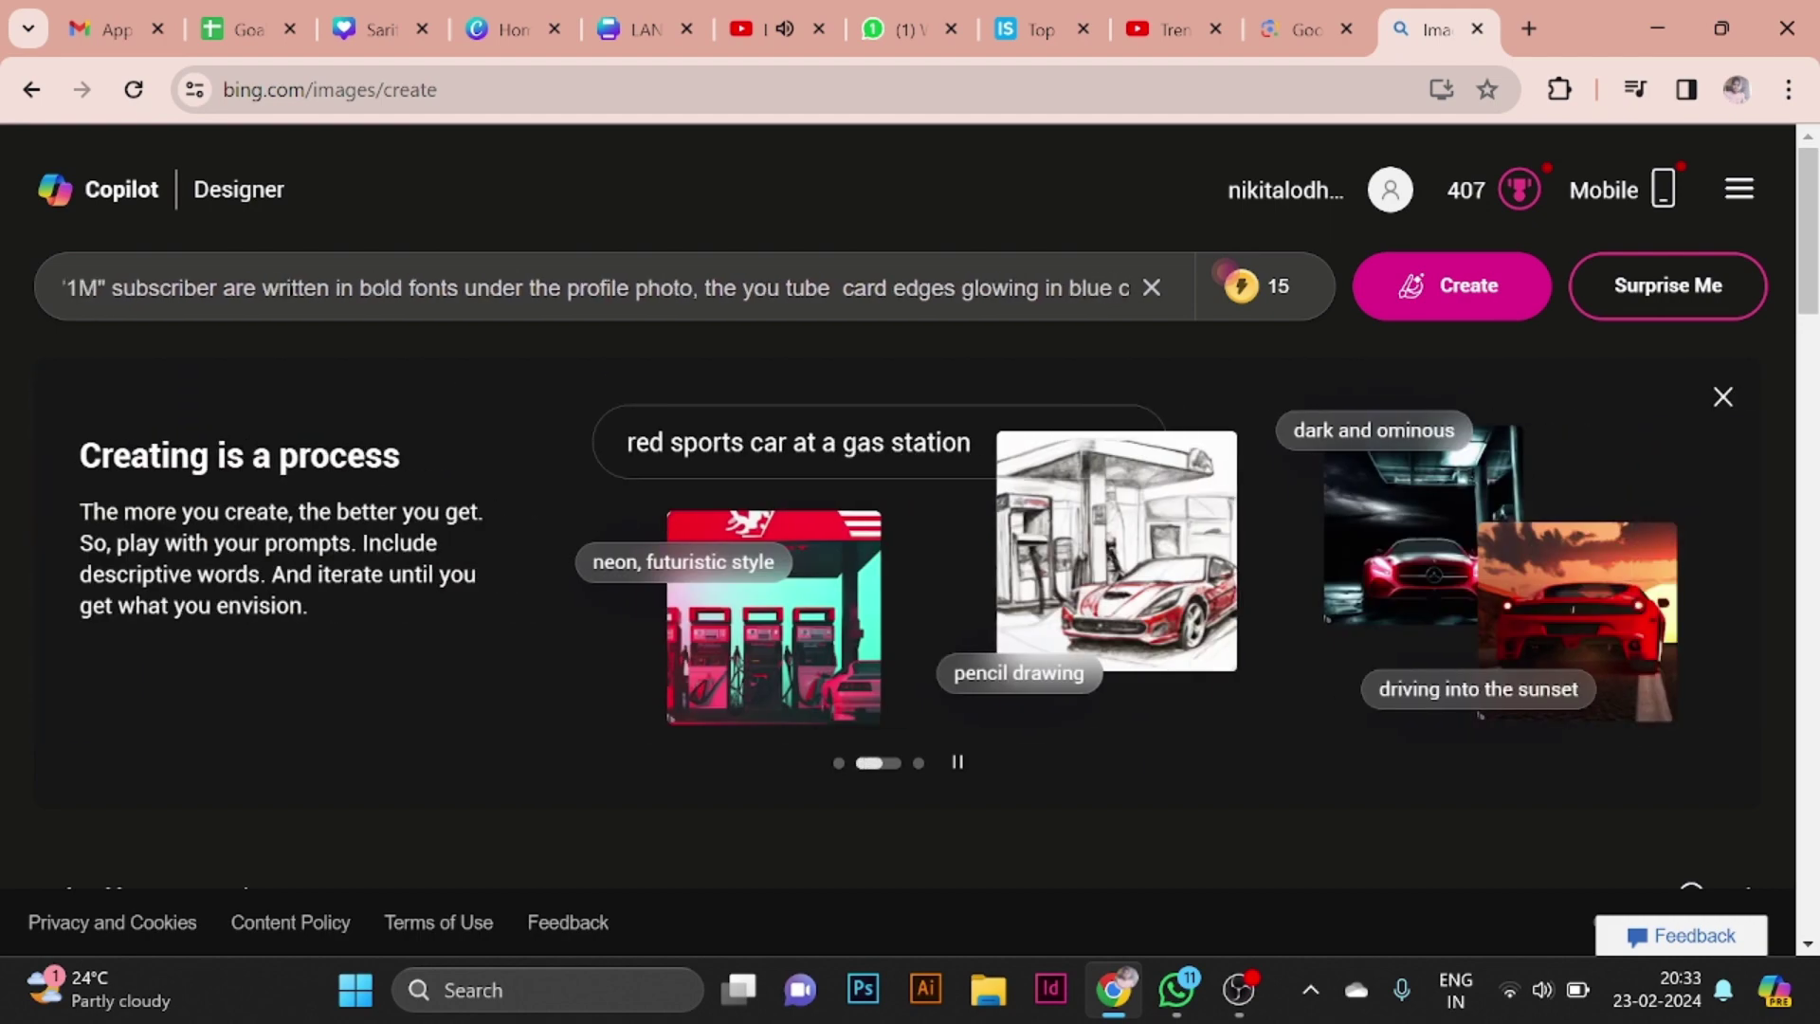
key("Left")
key("Left")
key("Left")
key("Left")
key("Left")
key("Left")
key("Left")
key("Left")
key("Left")
key("Left")
key("Left")
key("Left")
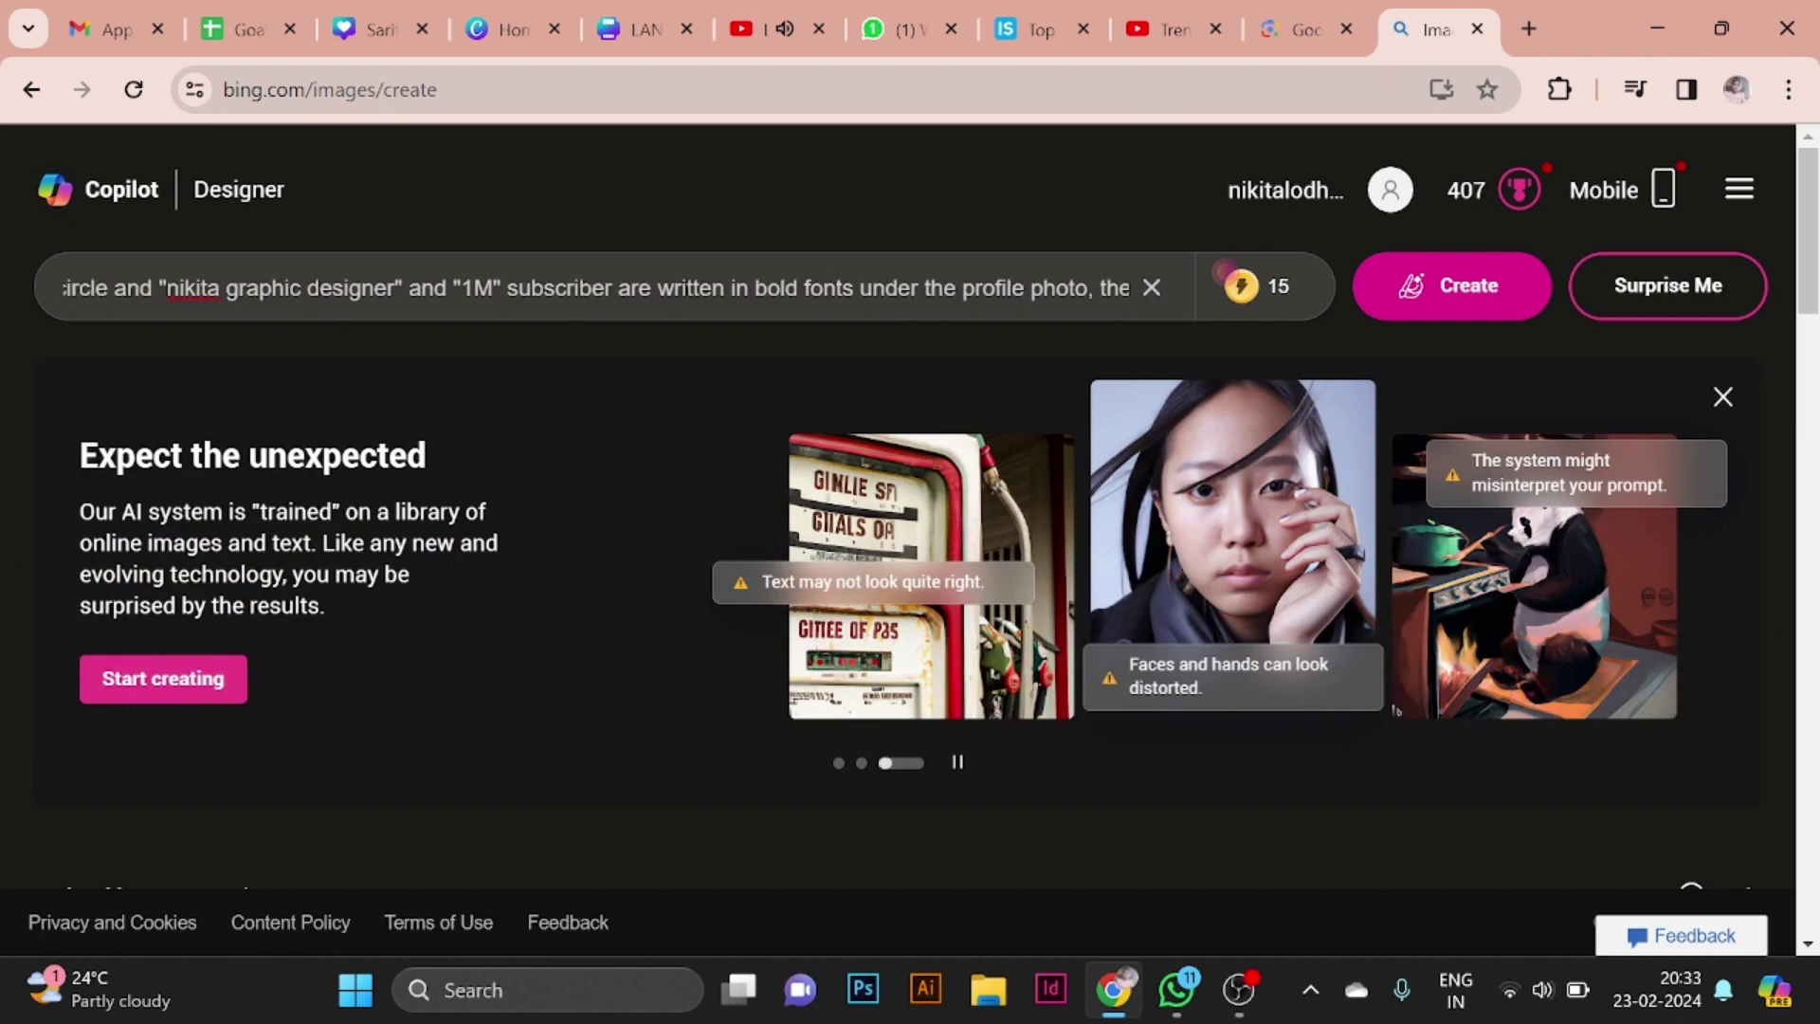
key("Left")
key("Left")
key("Left")
key("Left")
key("Left")
key("Left")
key("Left")
key("Left")
key("Left")
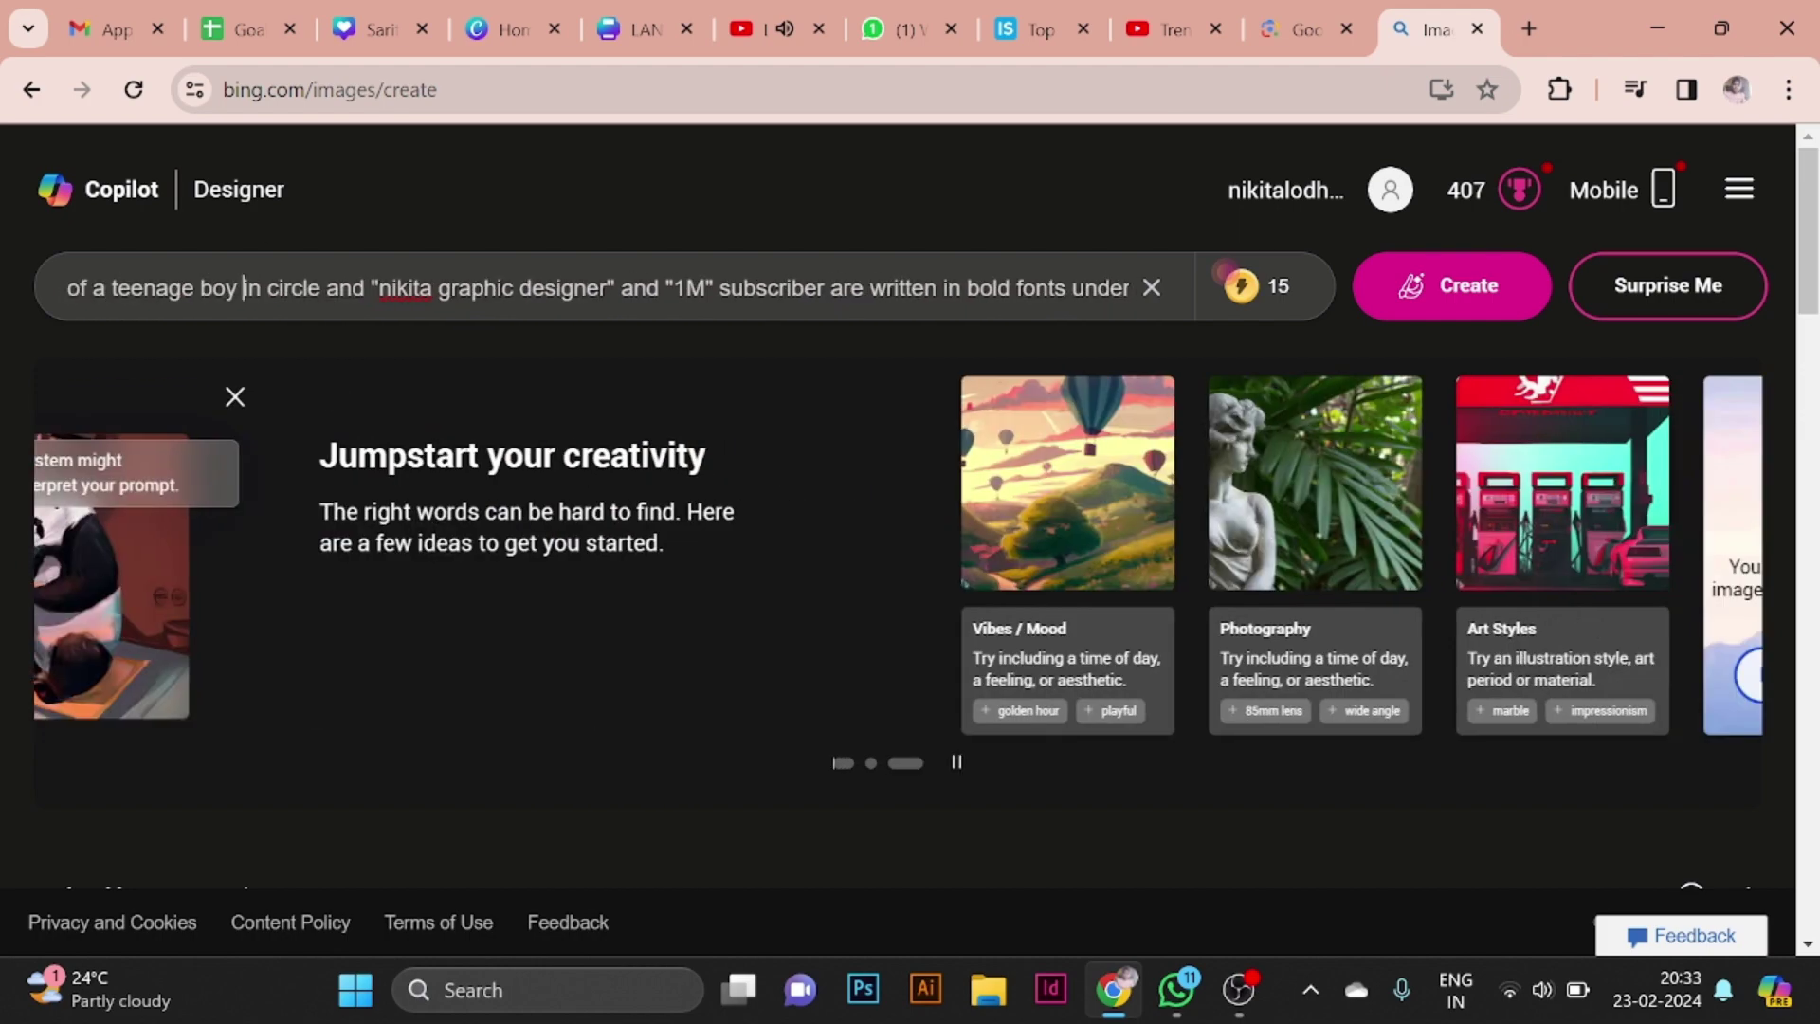
key("BackSpace")
key("BackSpace")
key("BackSpace")
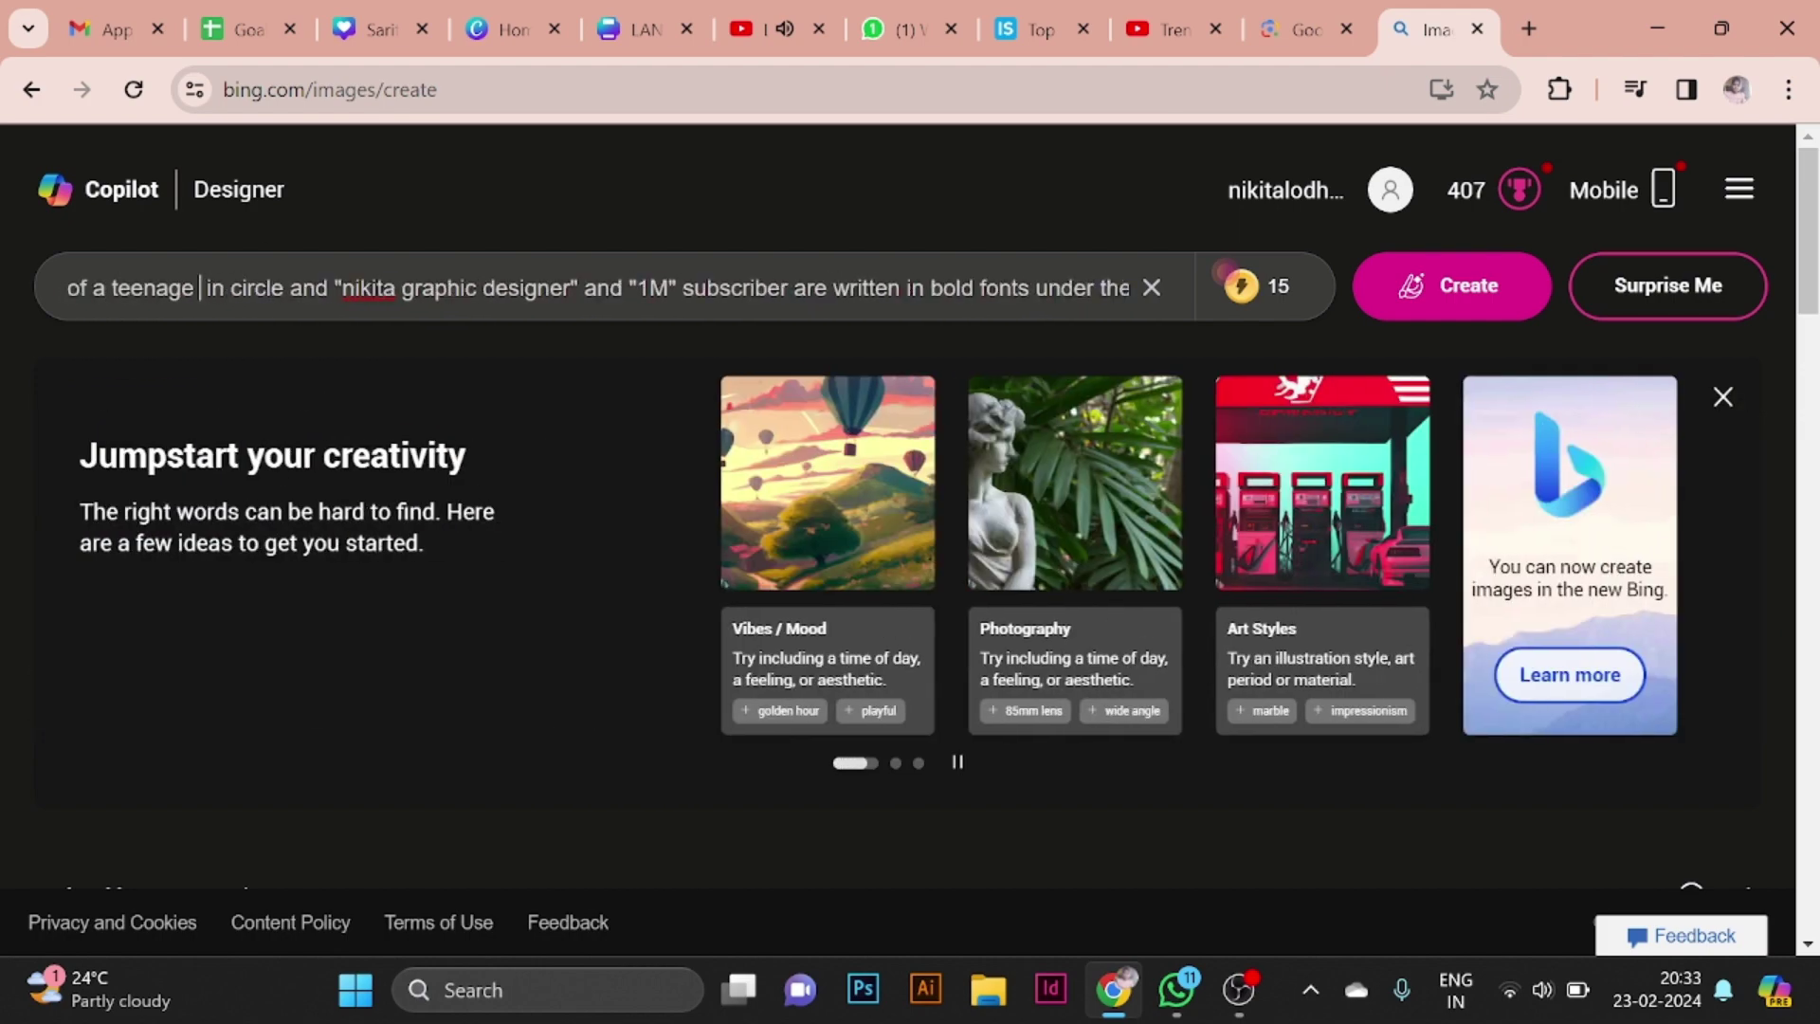
type("gi")
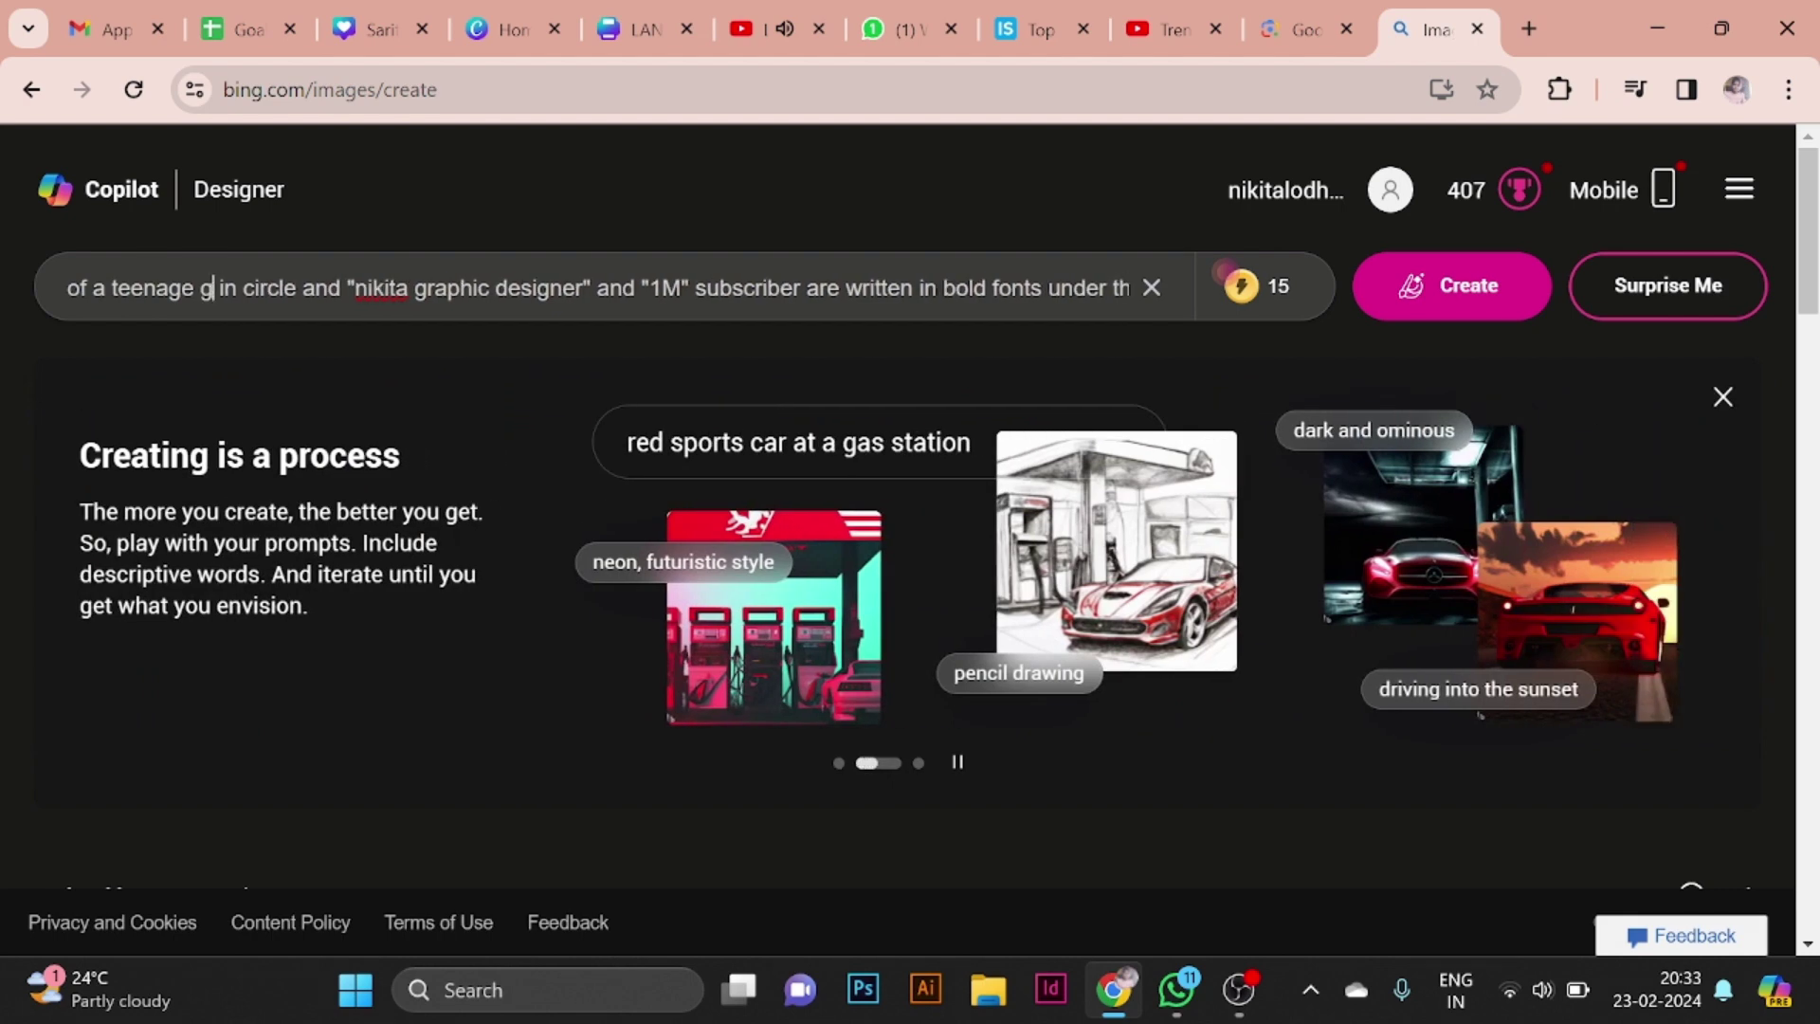
type("rl")
Generate four glass YouTube ID card images, view all four full size, then close the viewer.
left_click(1447, 301)
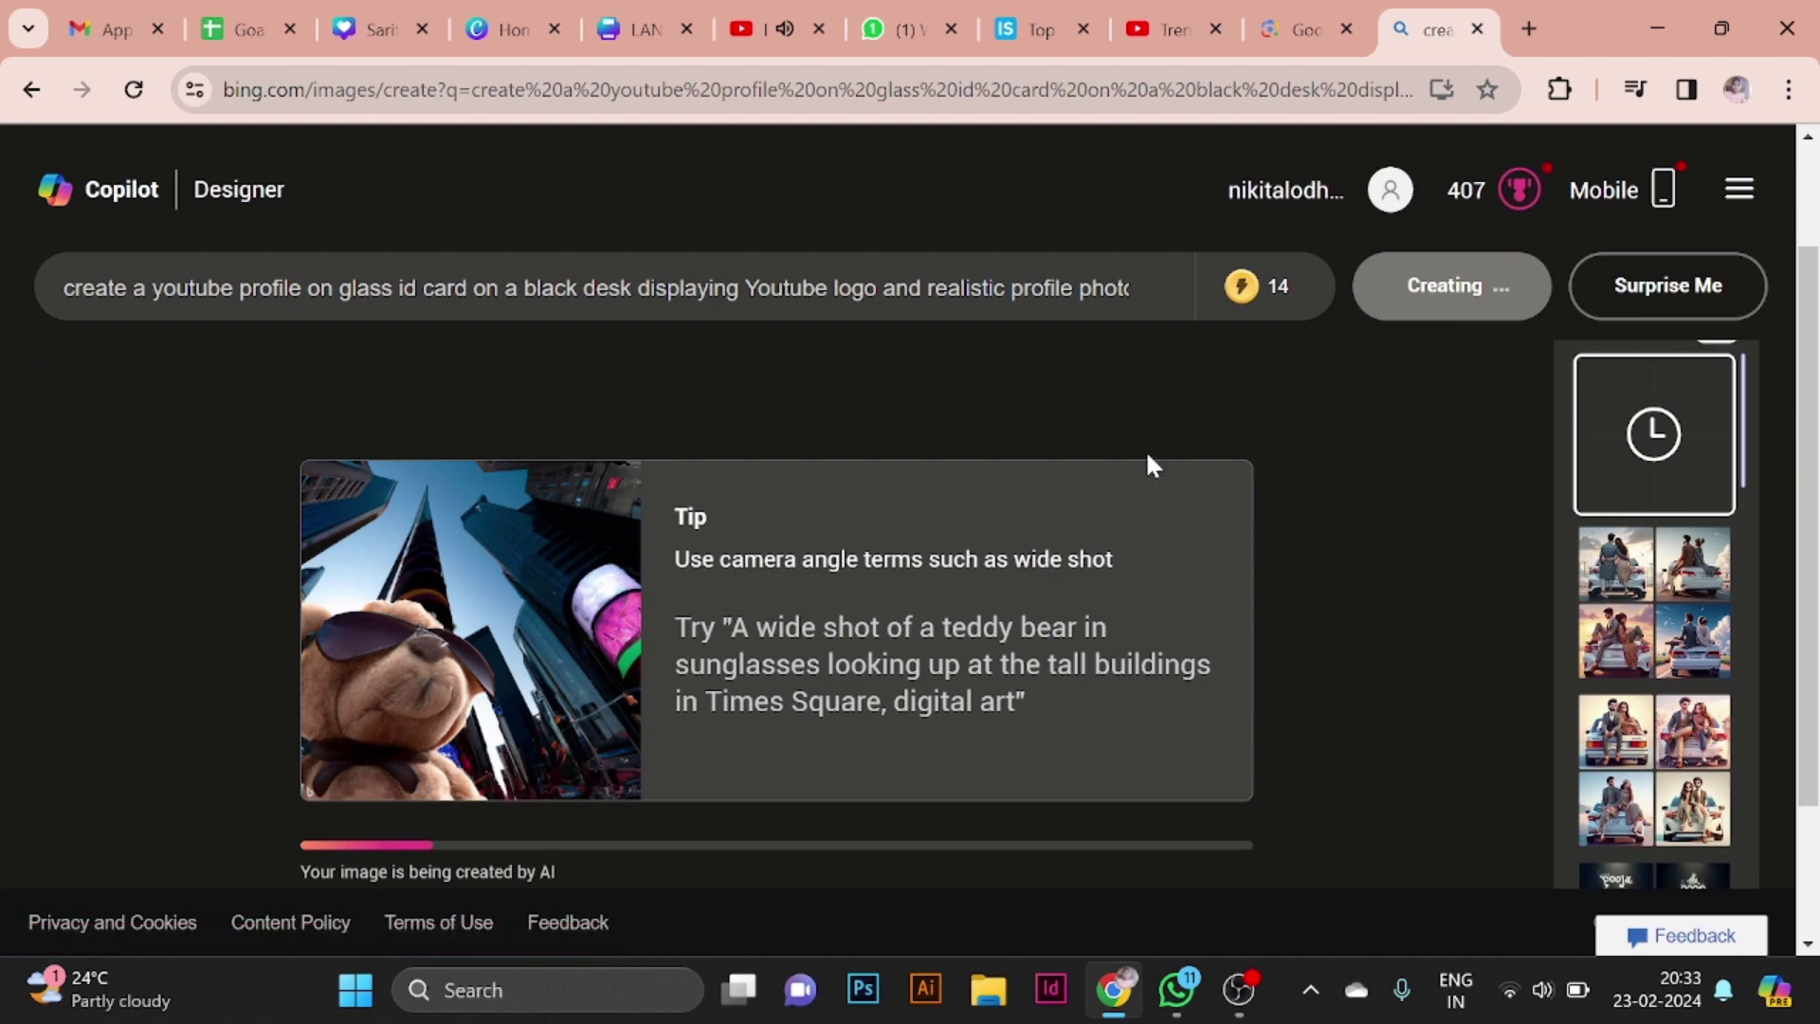
scroll(1111, 516, "down", 1)
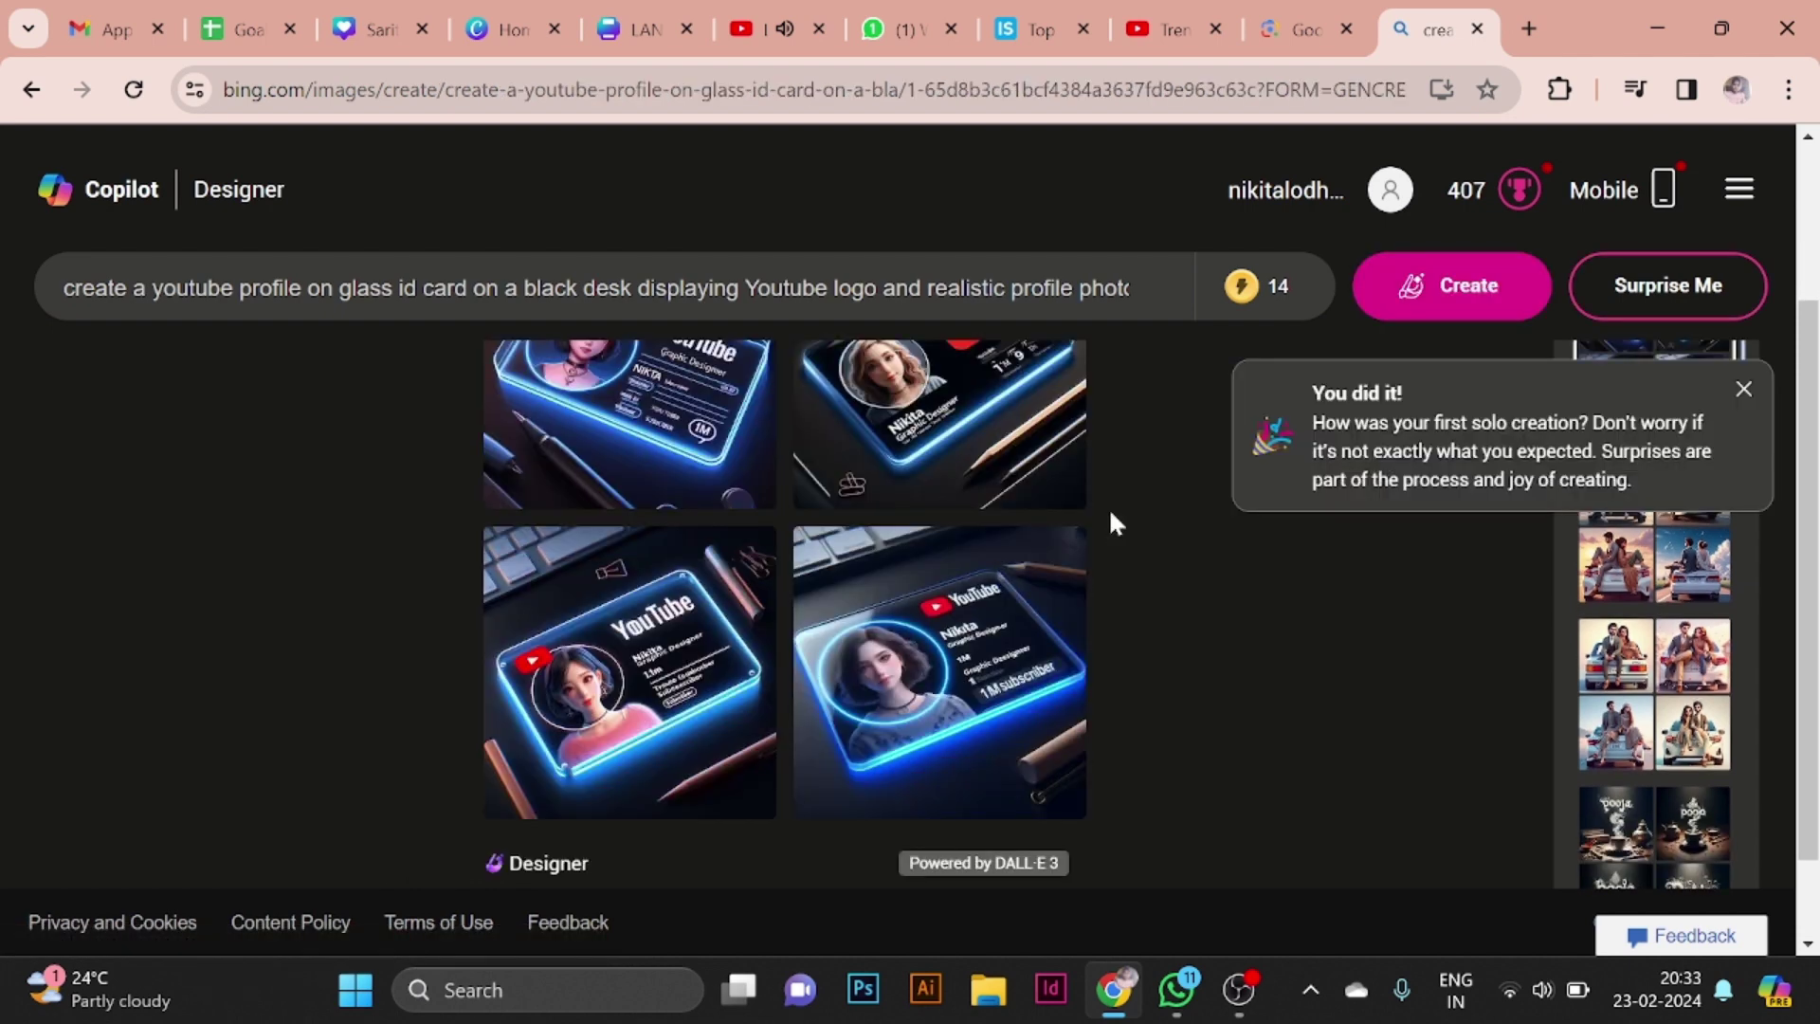
left_click(601, 479)
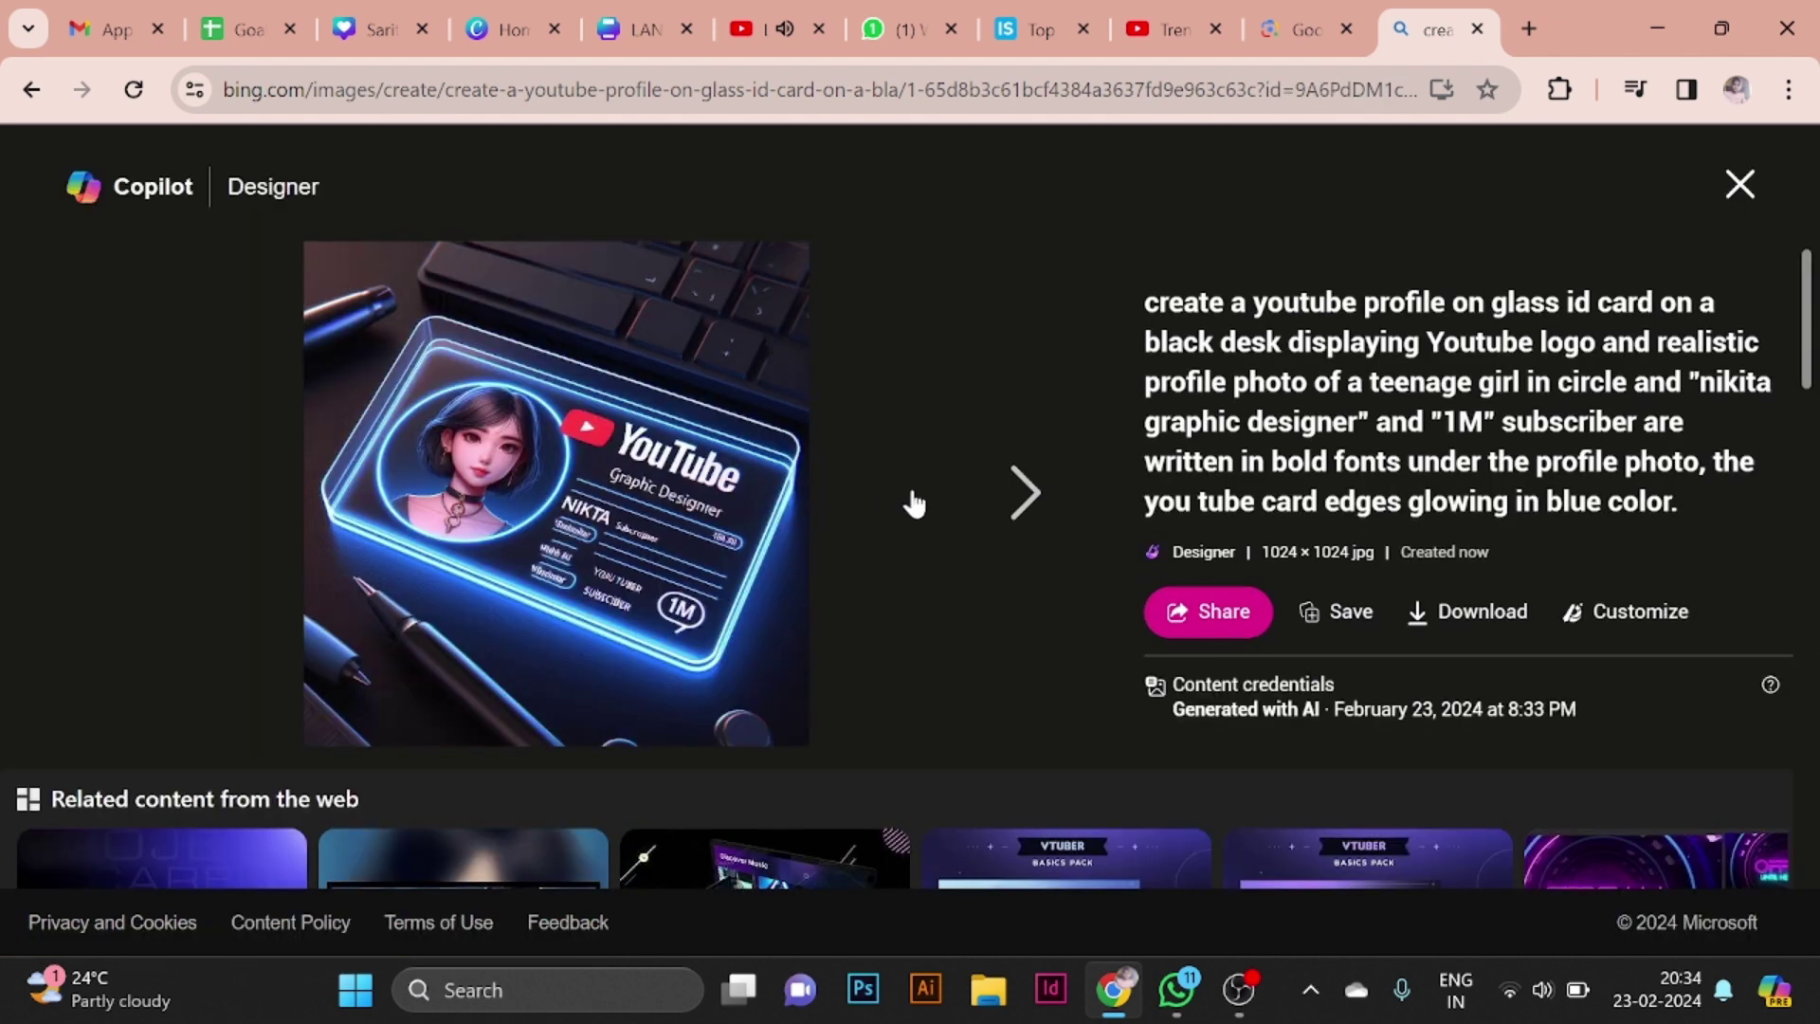
left_click(1010, 490)
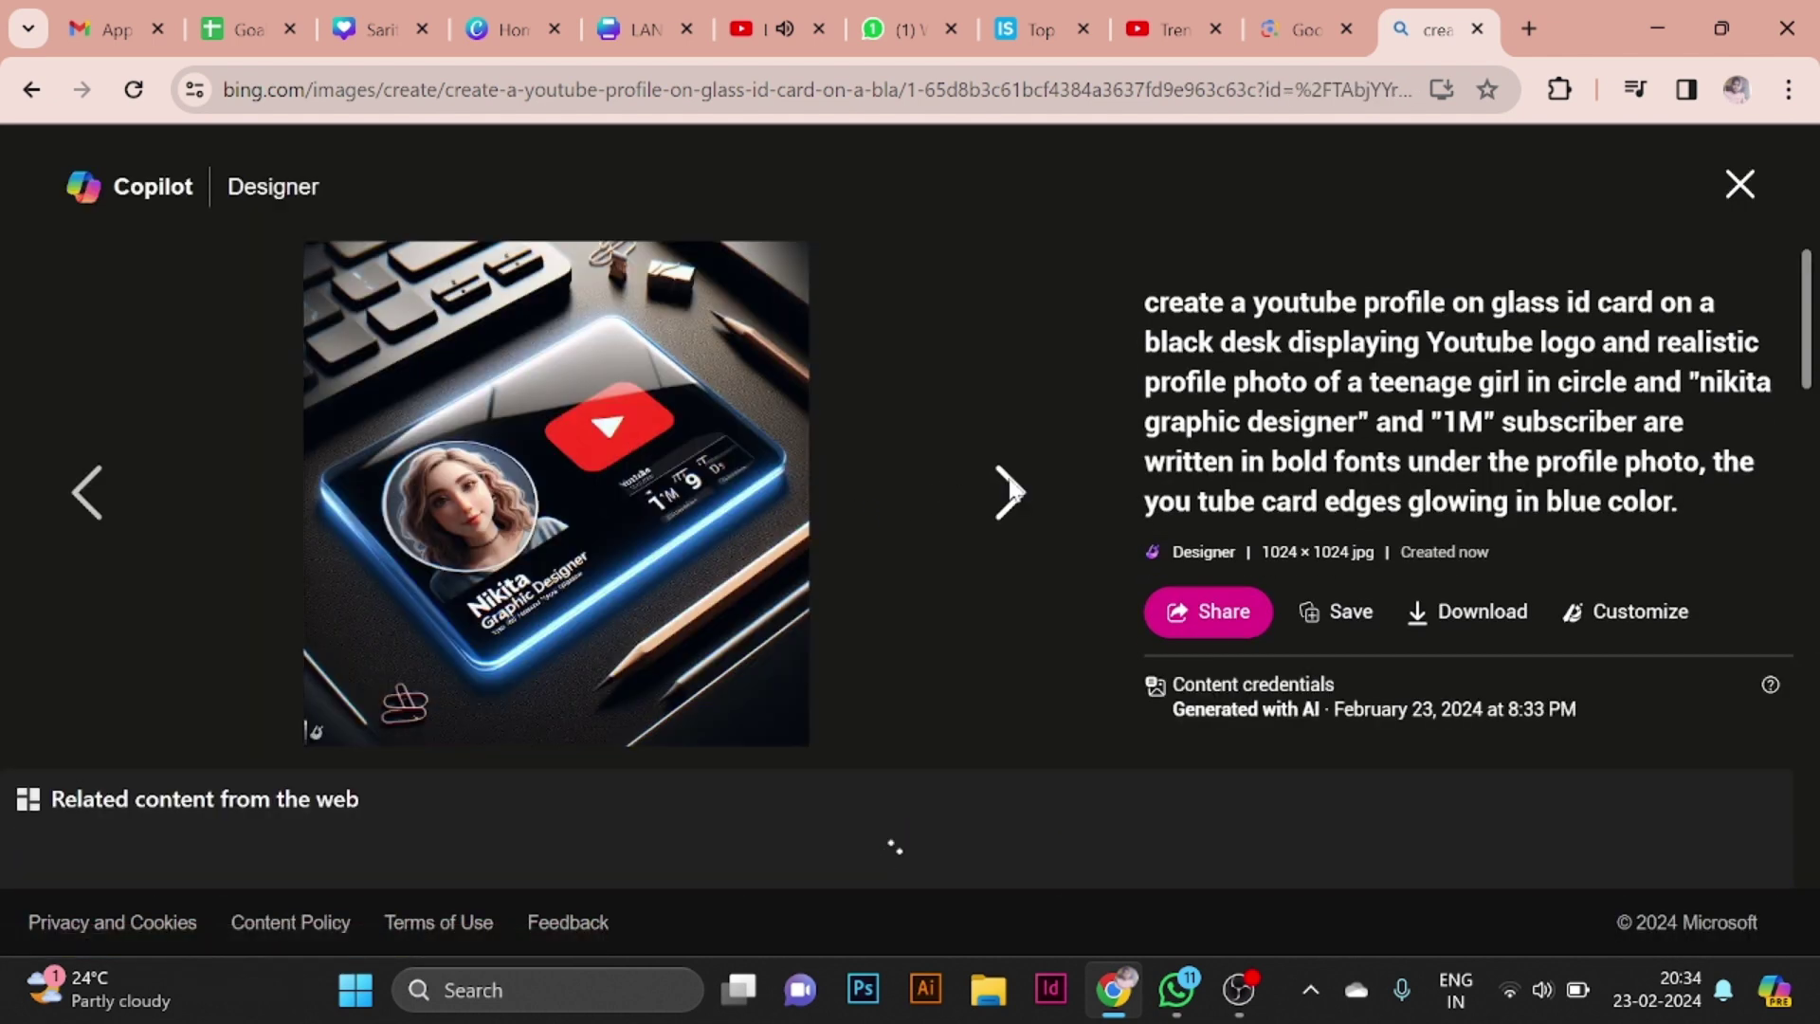
left_click(1009, 490)
left_click(1011, 492)
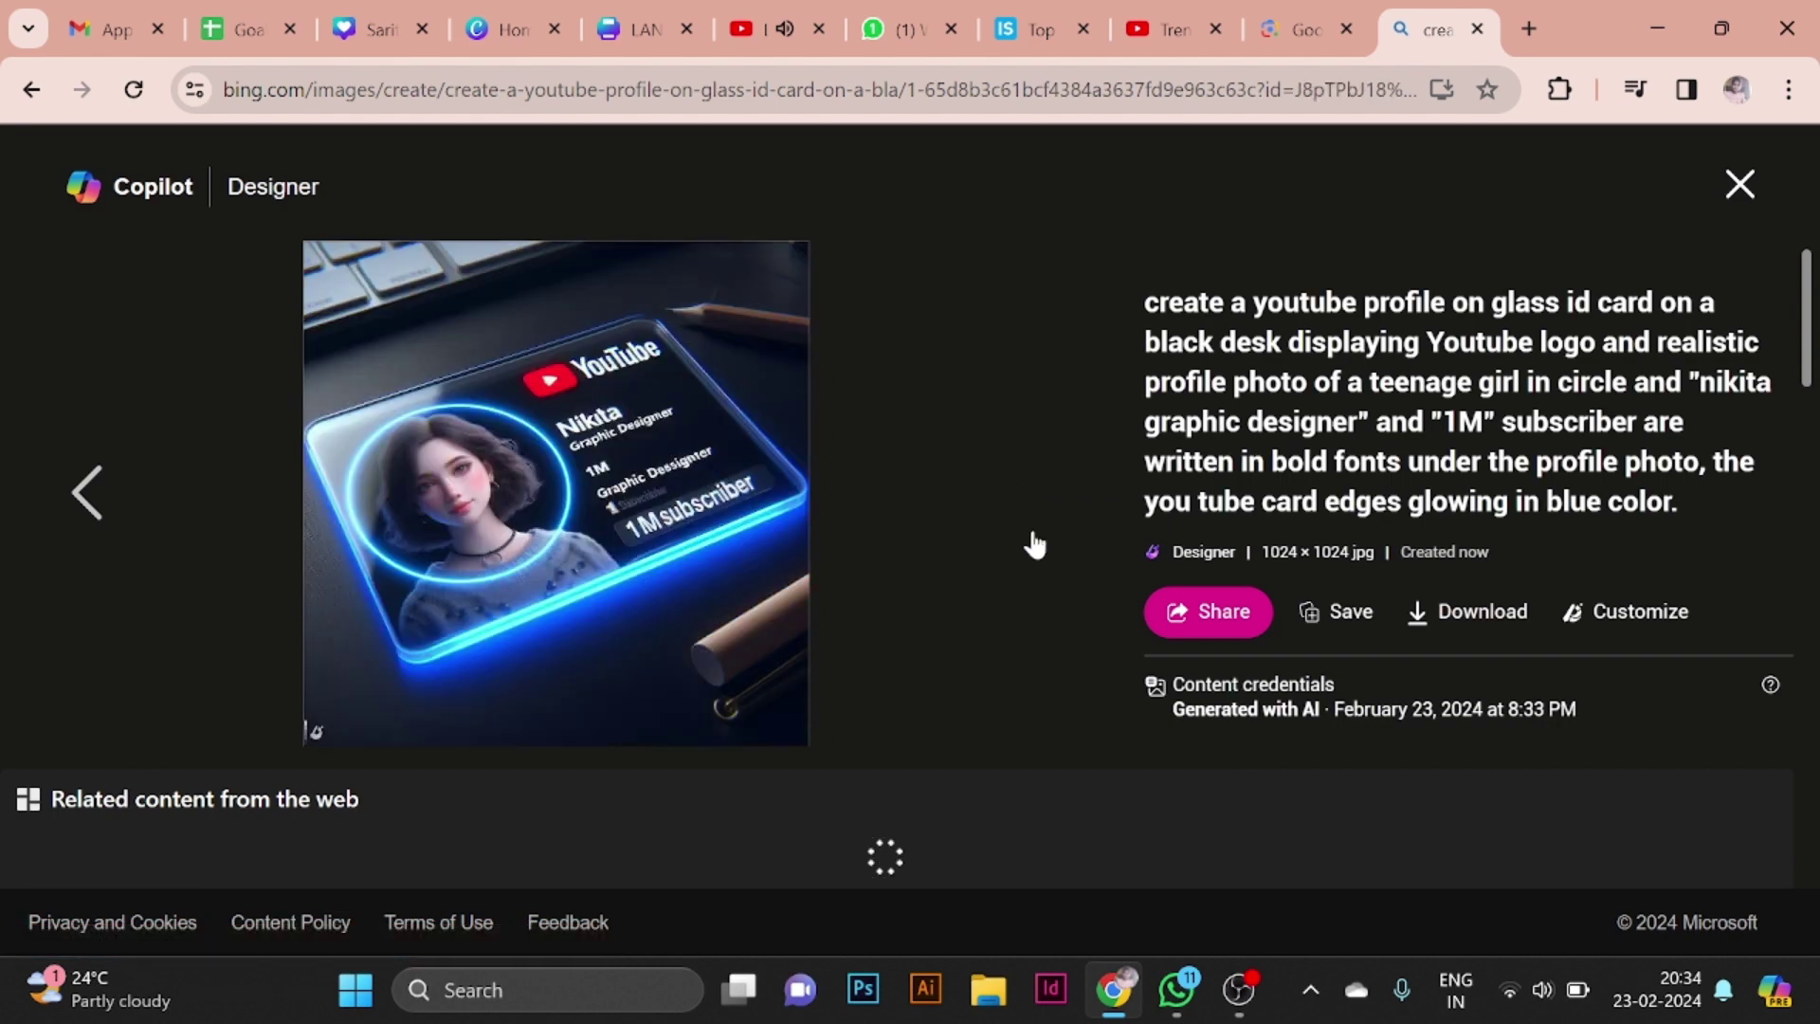
left_click(1740, 185)
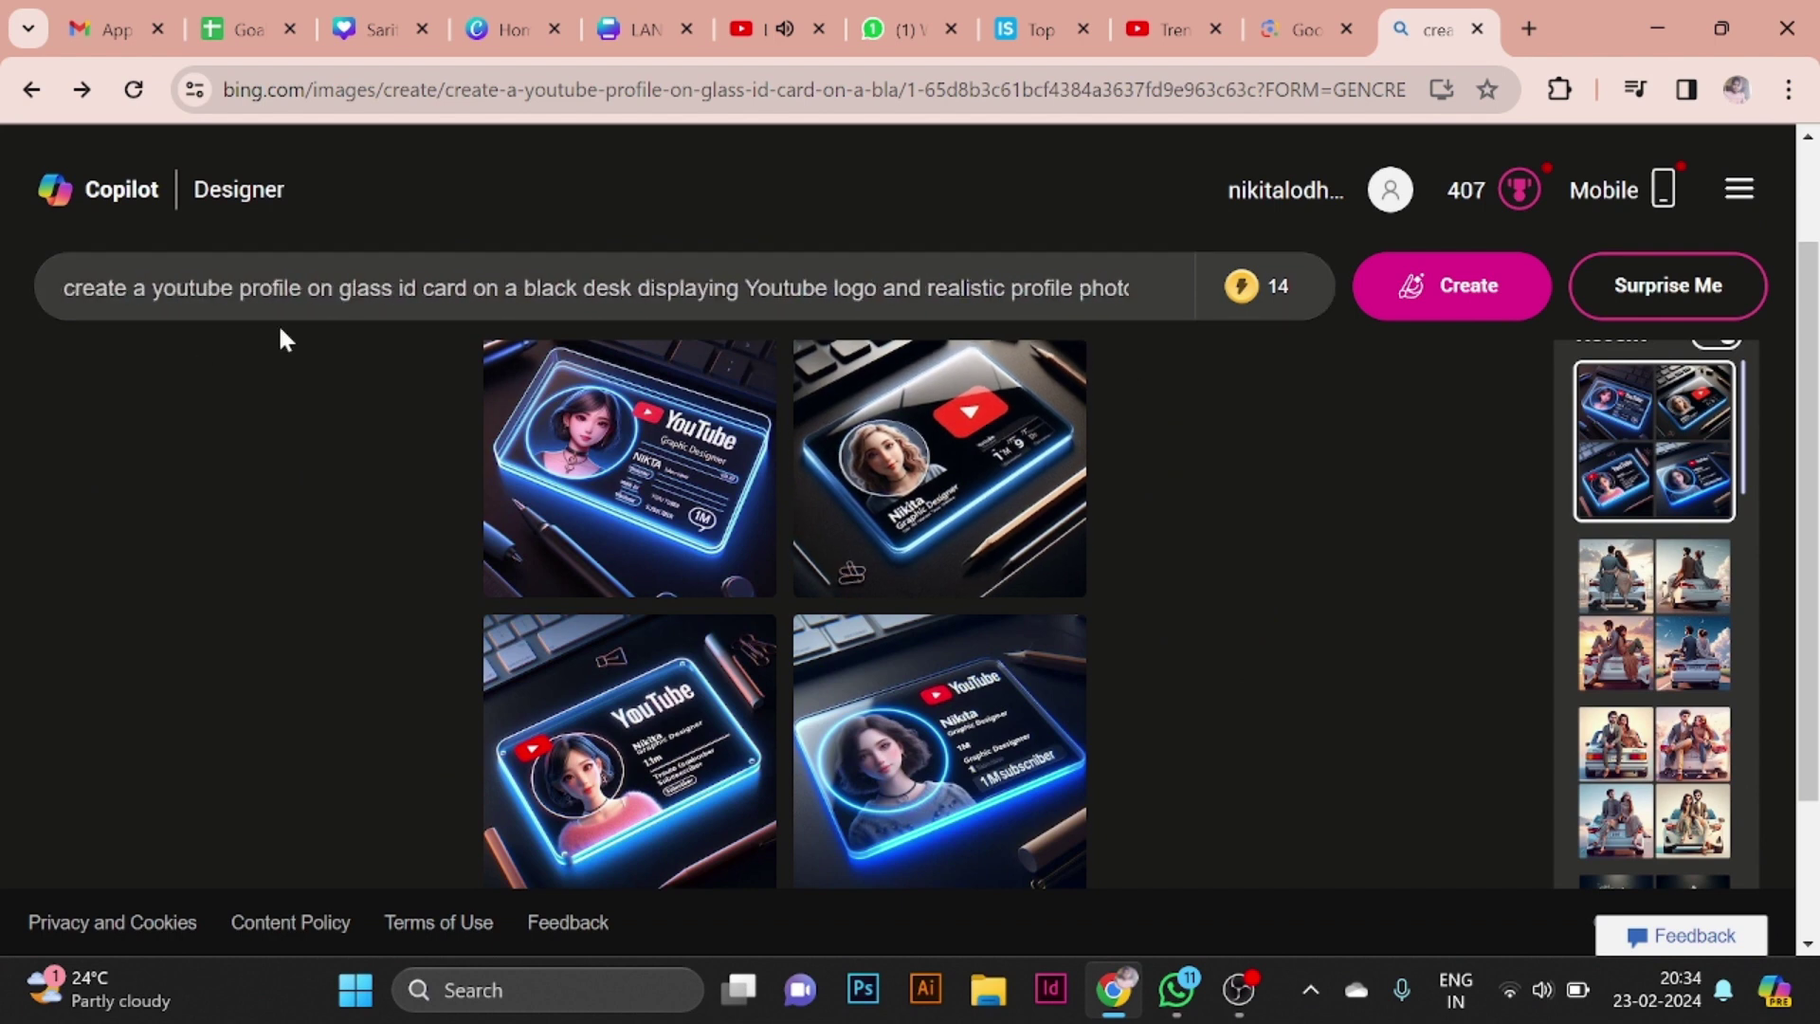
Replace both 'Youtube' mentions in the prompt with 'Intragram'.
left_click_drag(743, 287, 825, 288)
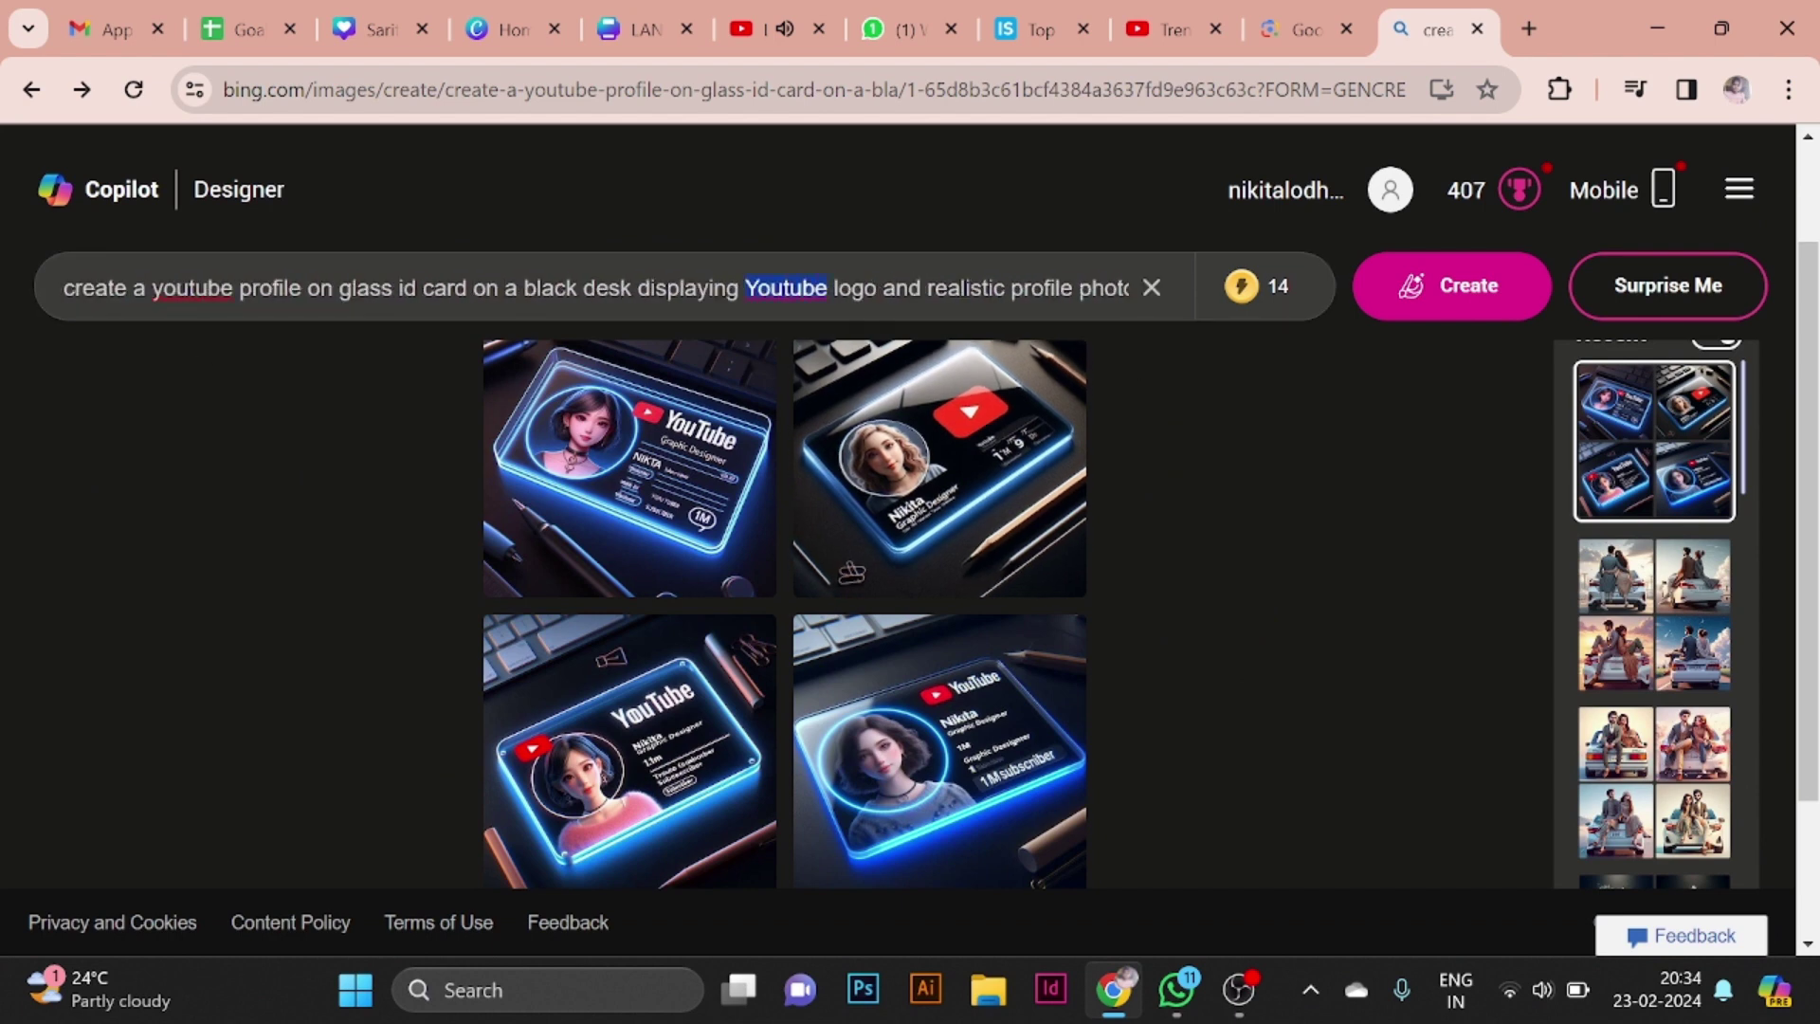
key("BackSpace")
type("Intragr")
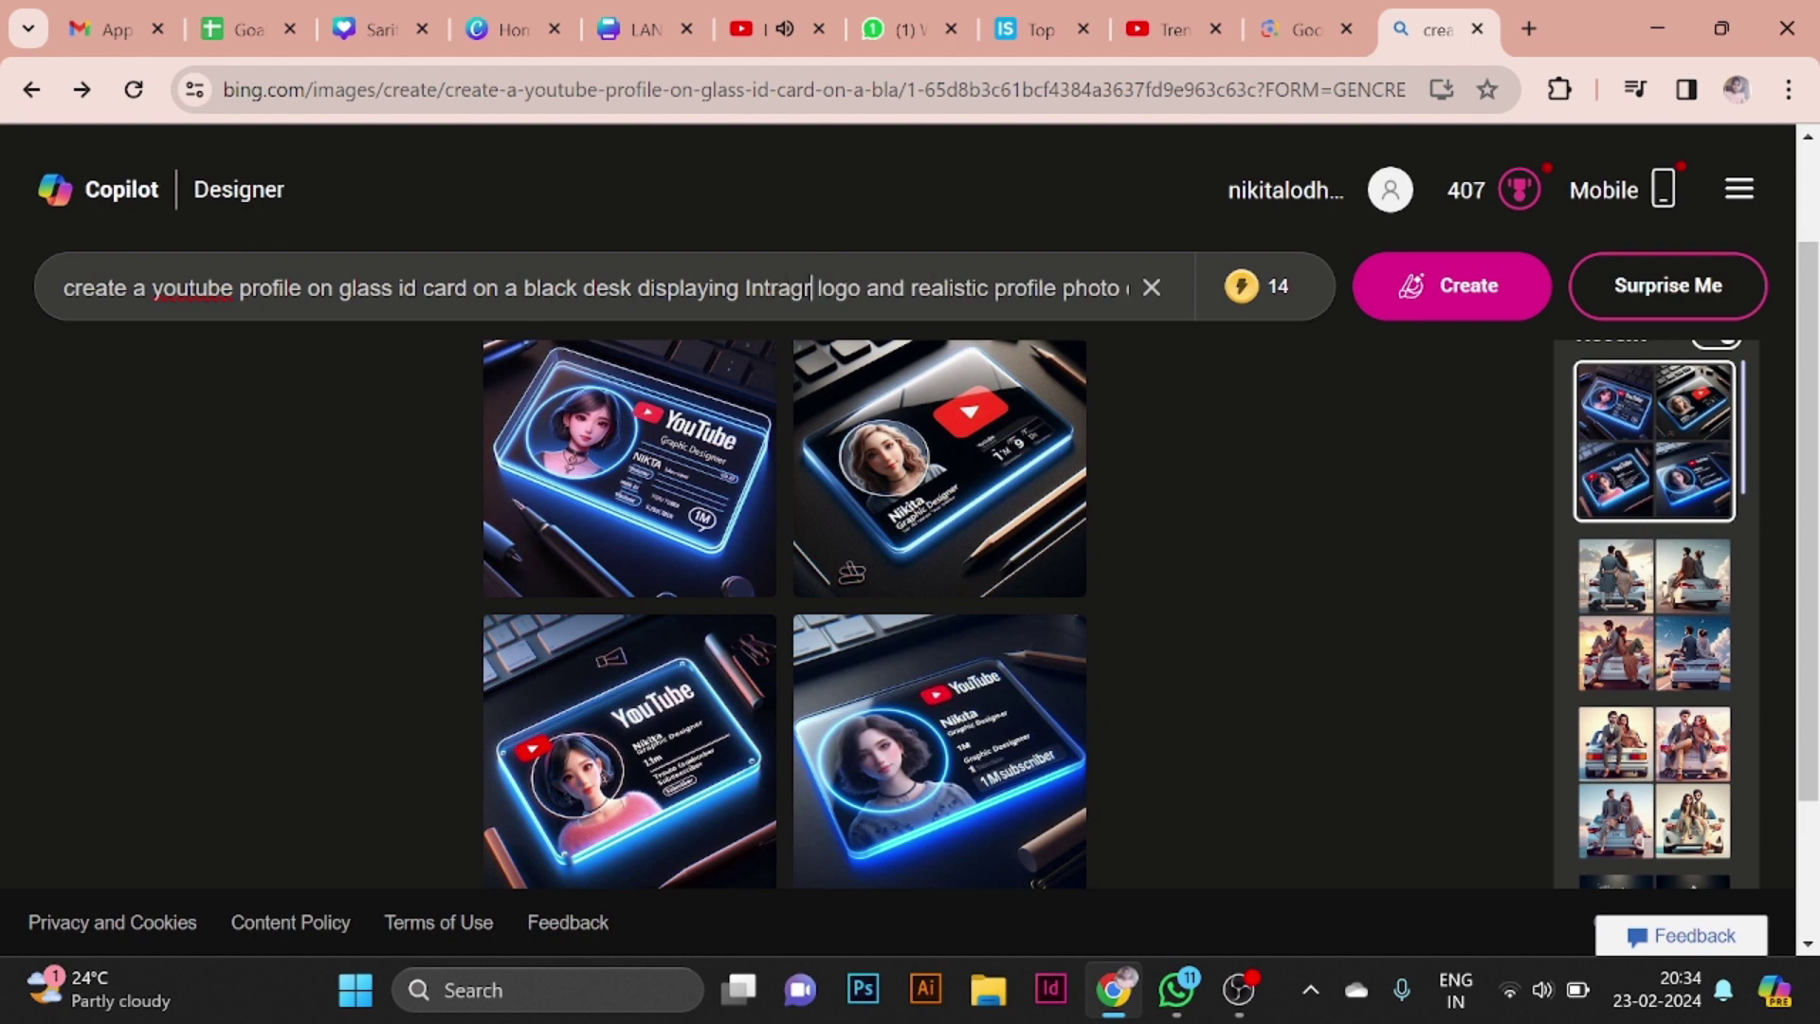
type("am")
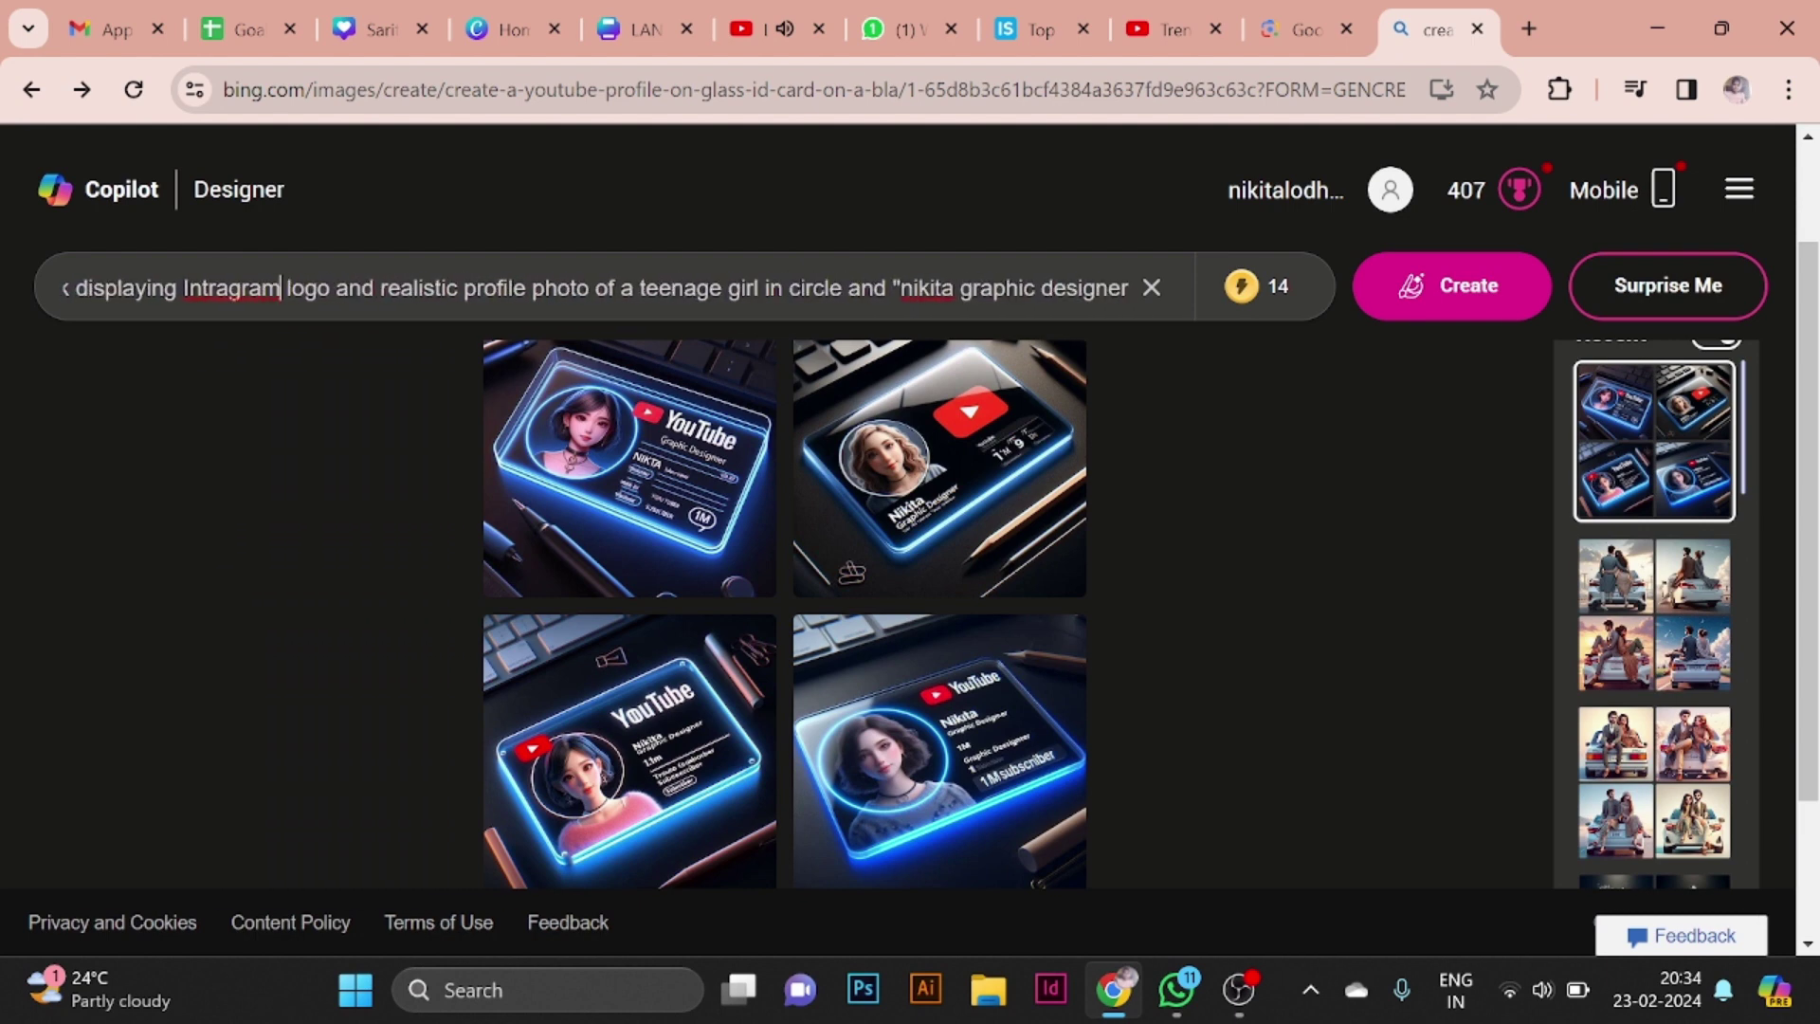
key("Home")
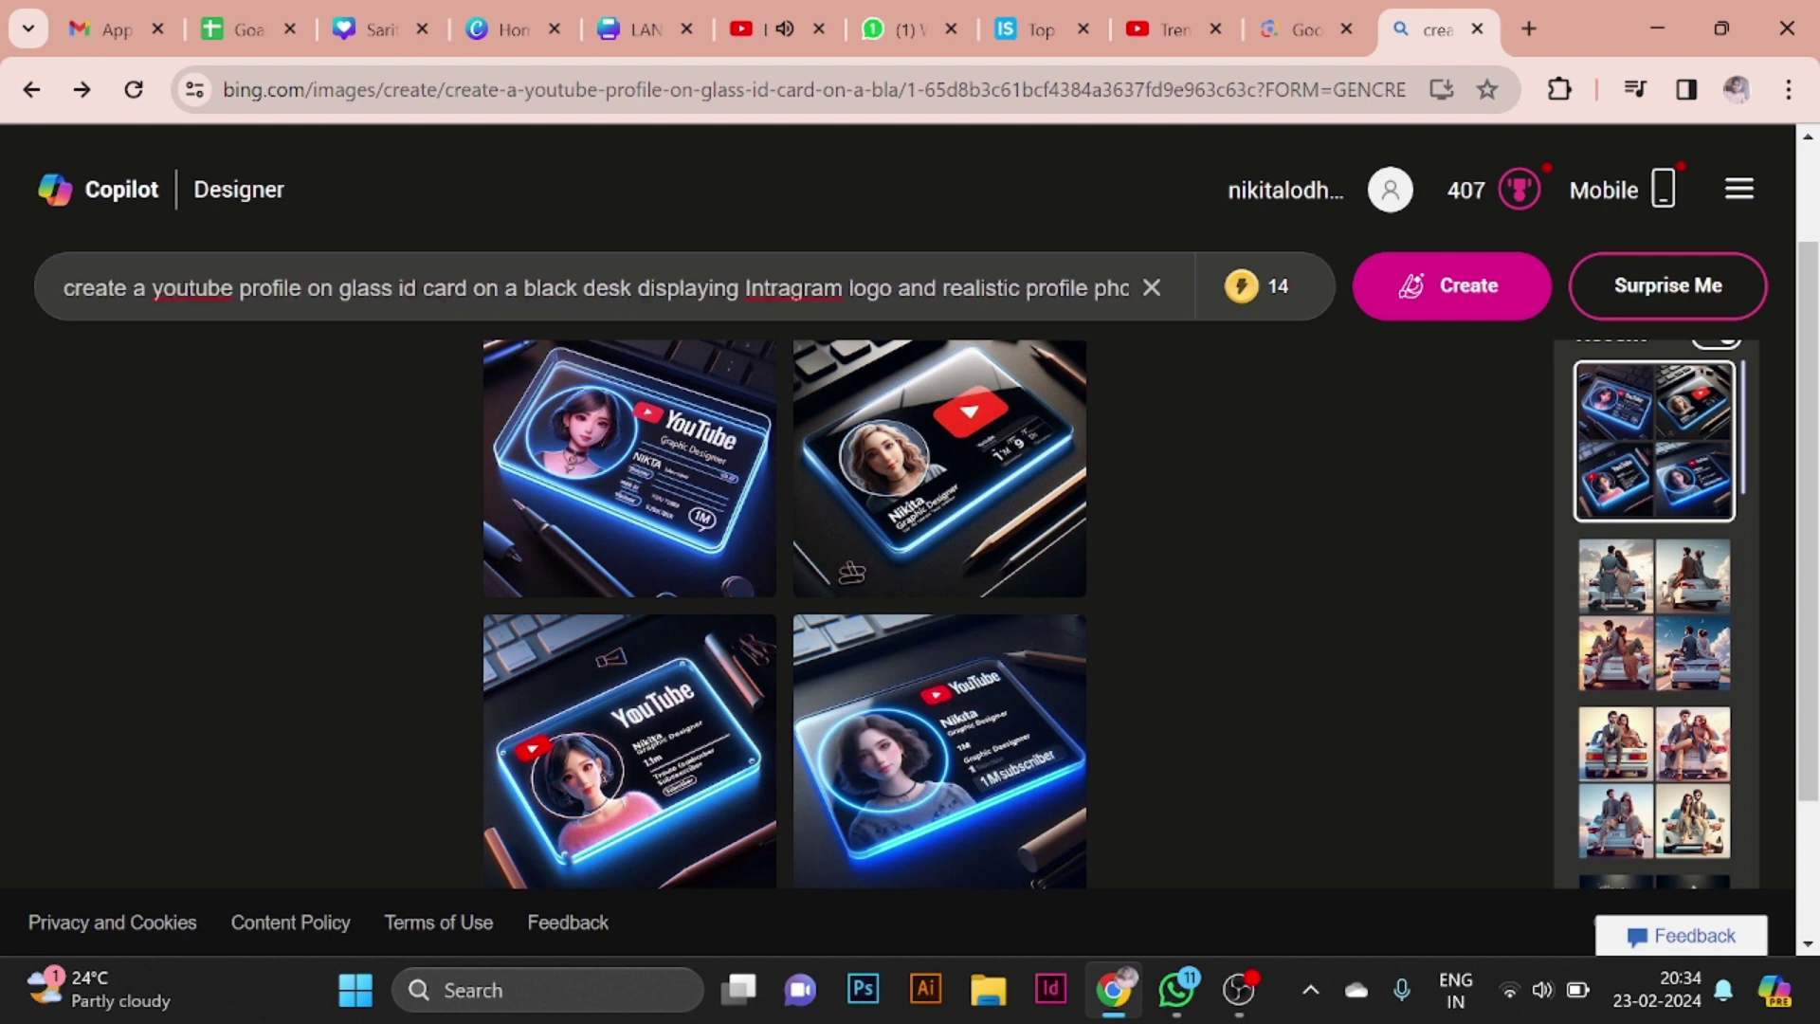
key("shift+Left")
key("shift+Left")
key("shift+Left")
key("BackSpace")
type("Intragra")
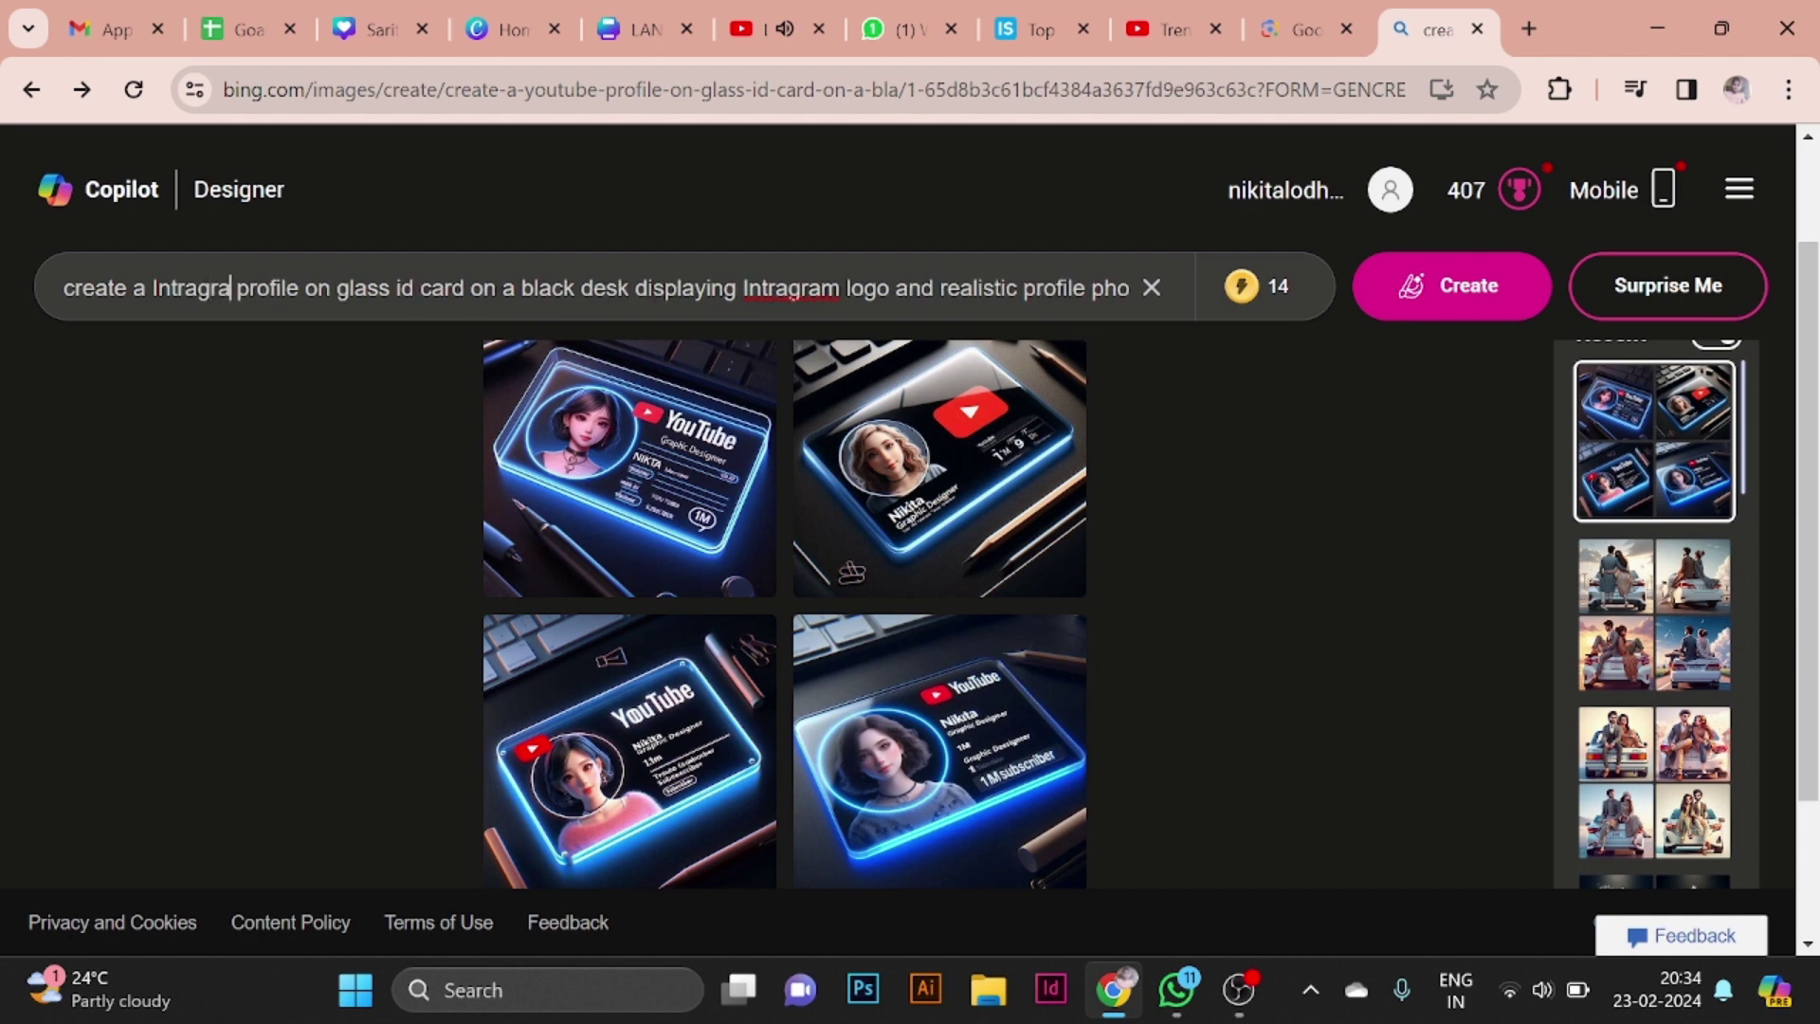
type("m")
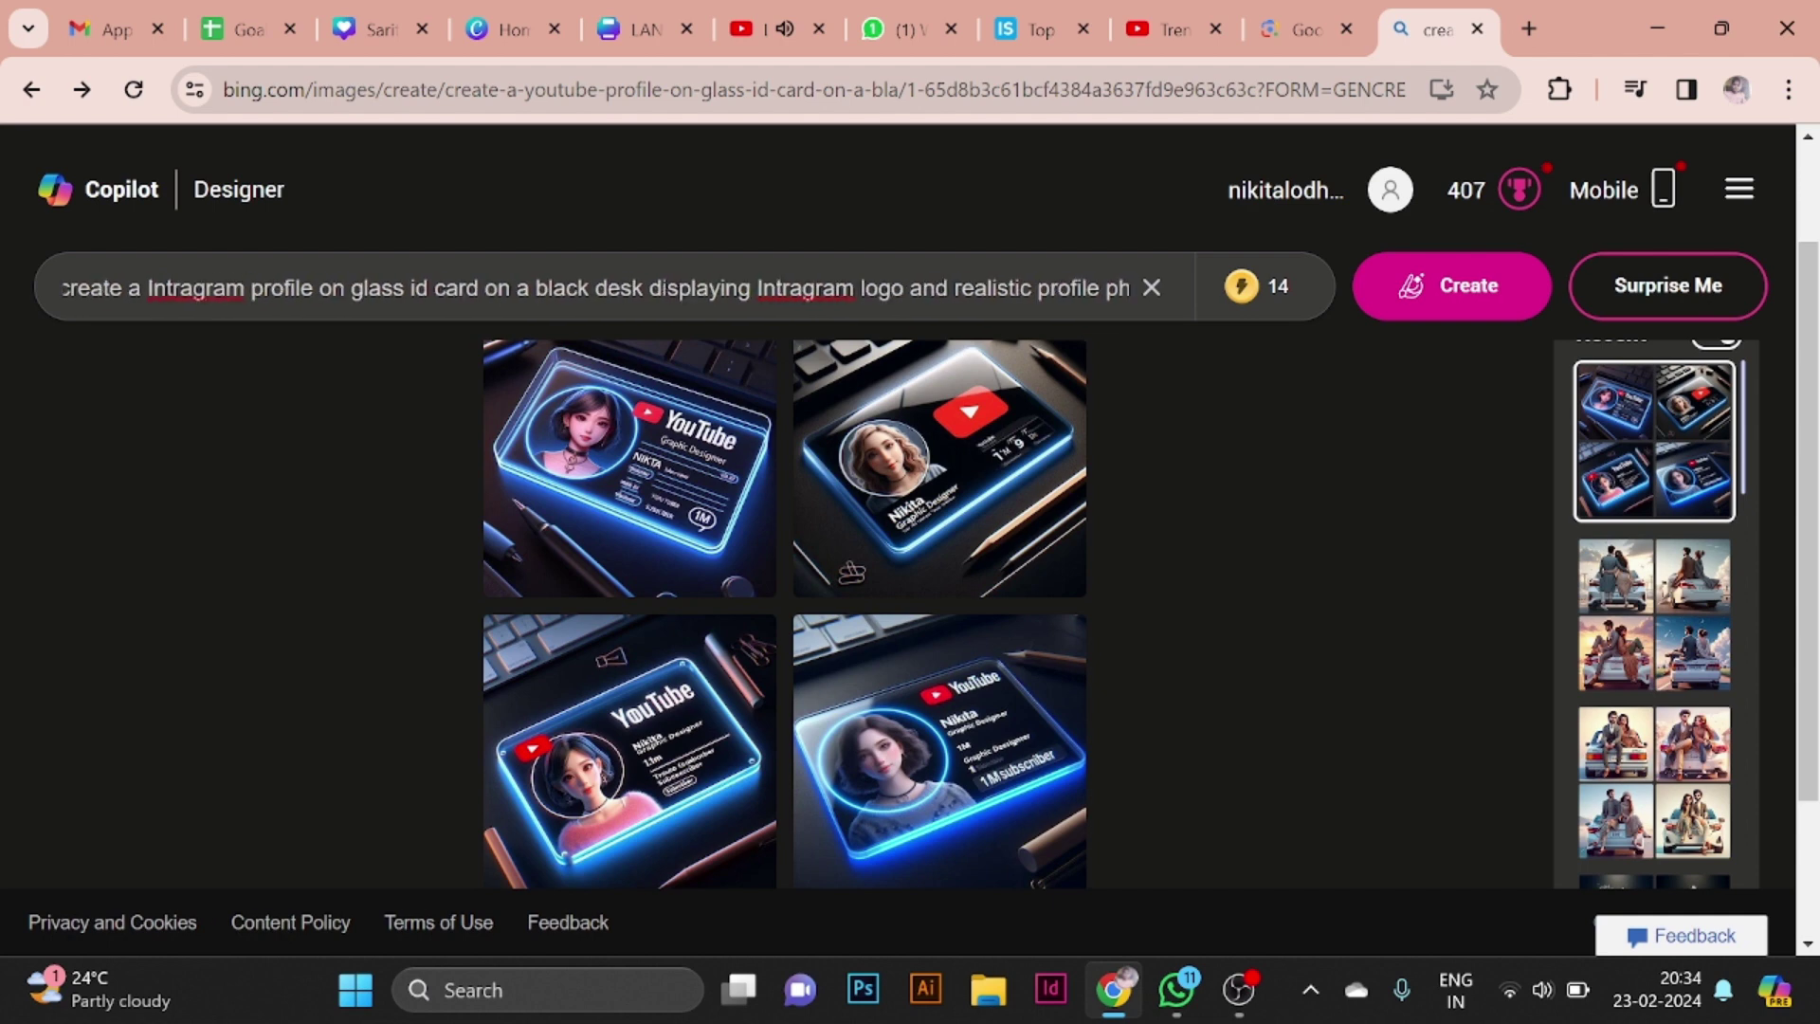
type("s")
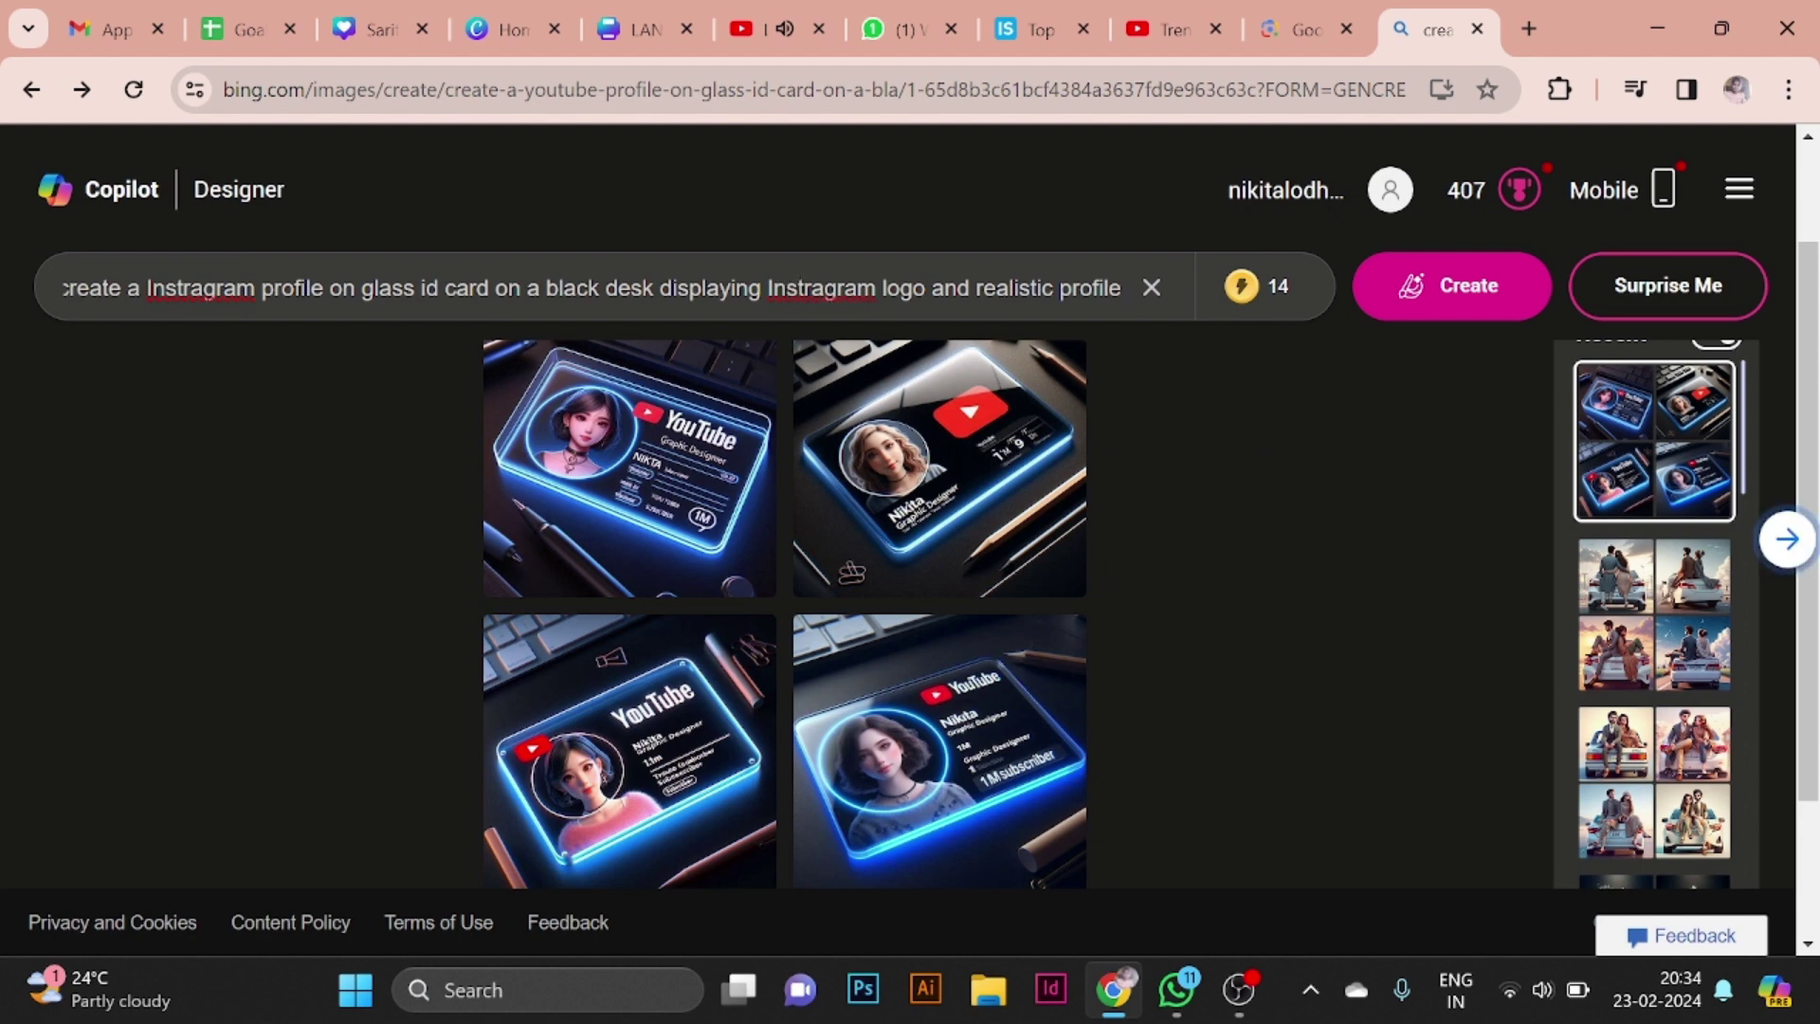
left_click(793, 287)
type("s")
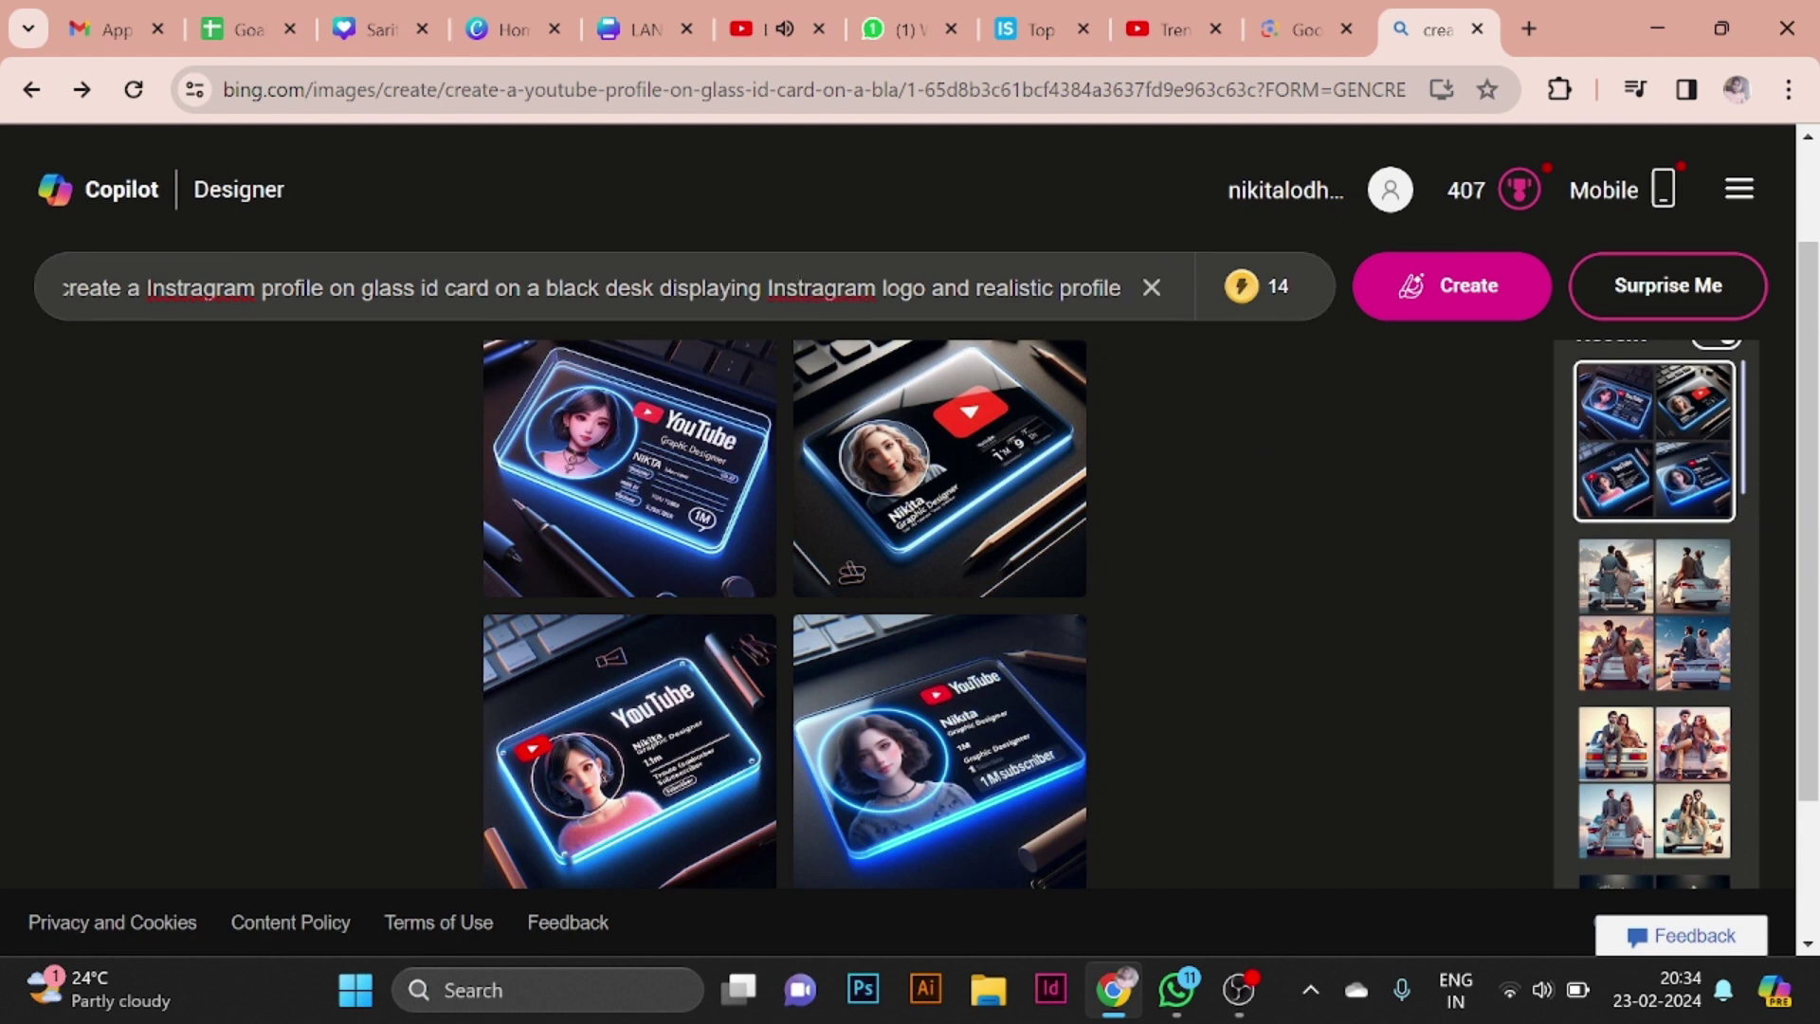
Change 'subscriber' to 'follower' and make the glowing card edges 'instragram' instead of 'you tube'.
key("Right")
key("Right")
key("Right")
key("Right")
key("Right")
key("Right")
key("Right")
key("Right")
key("Right")
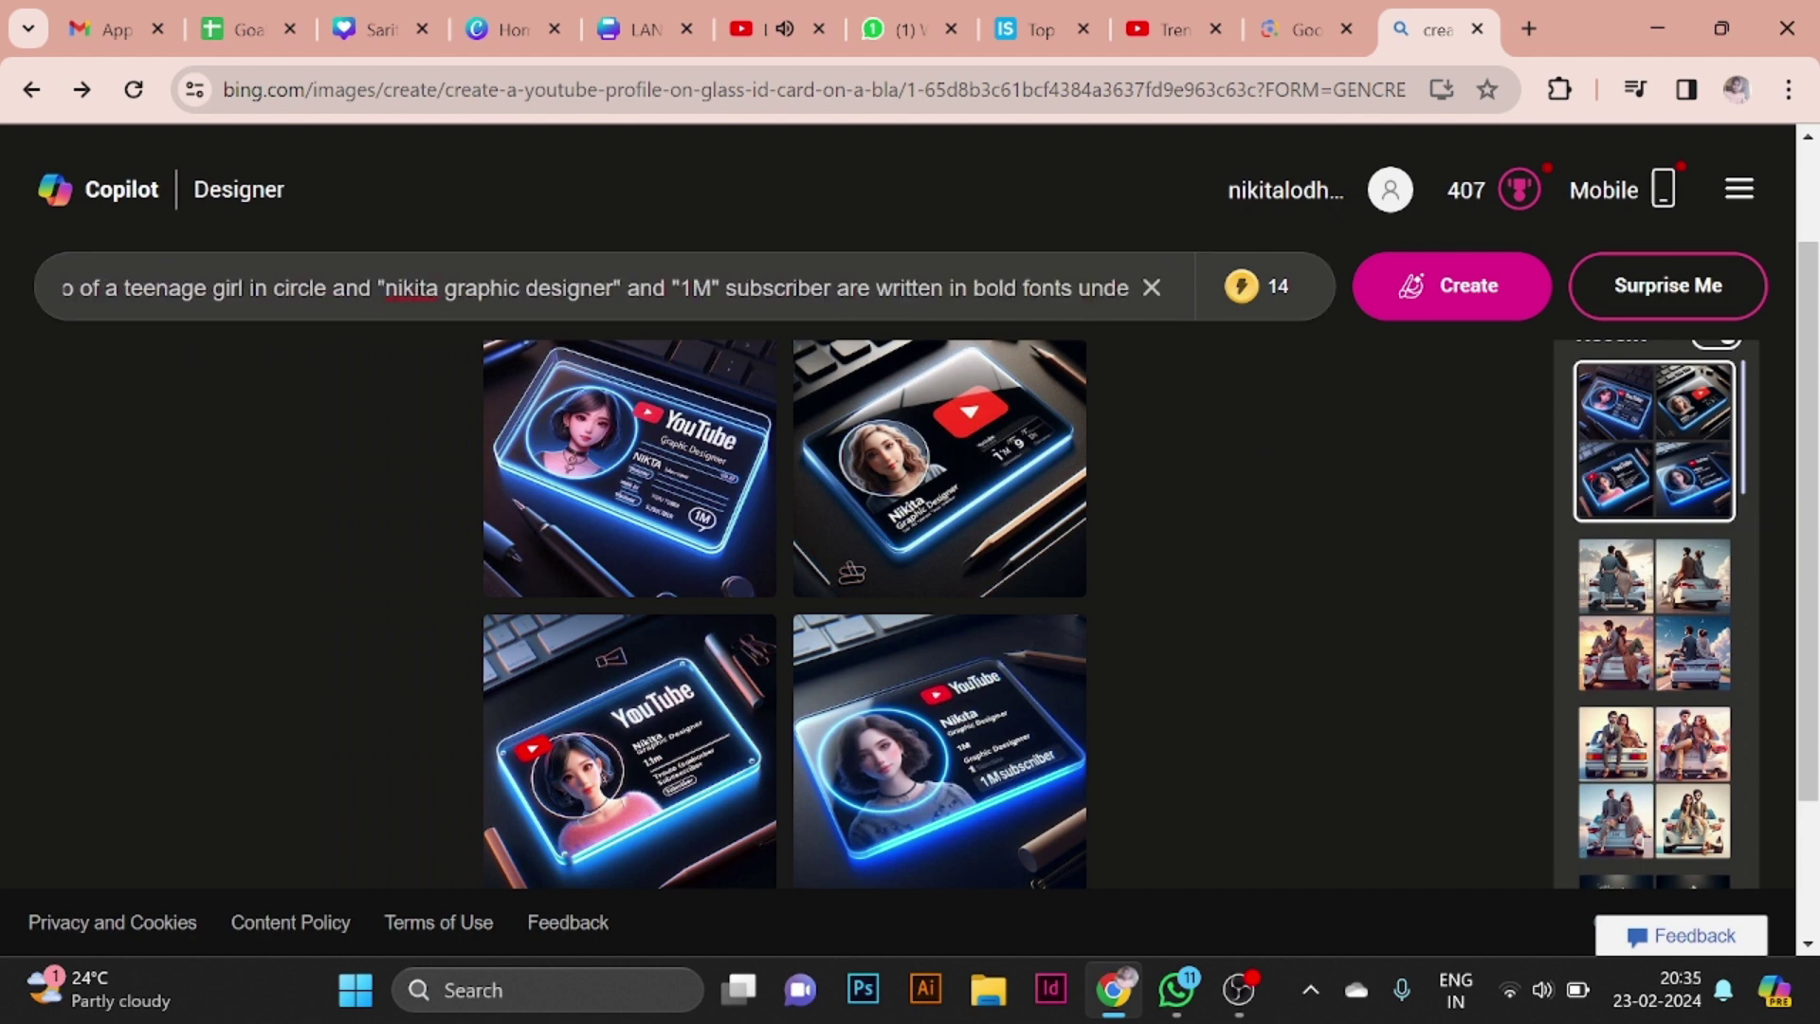
key("Right")
key("Right")
key("Right")
key("Right")
key("Right")
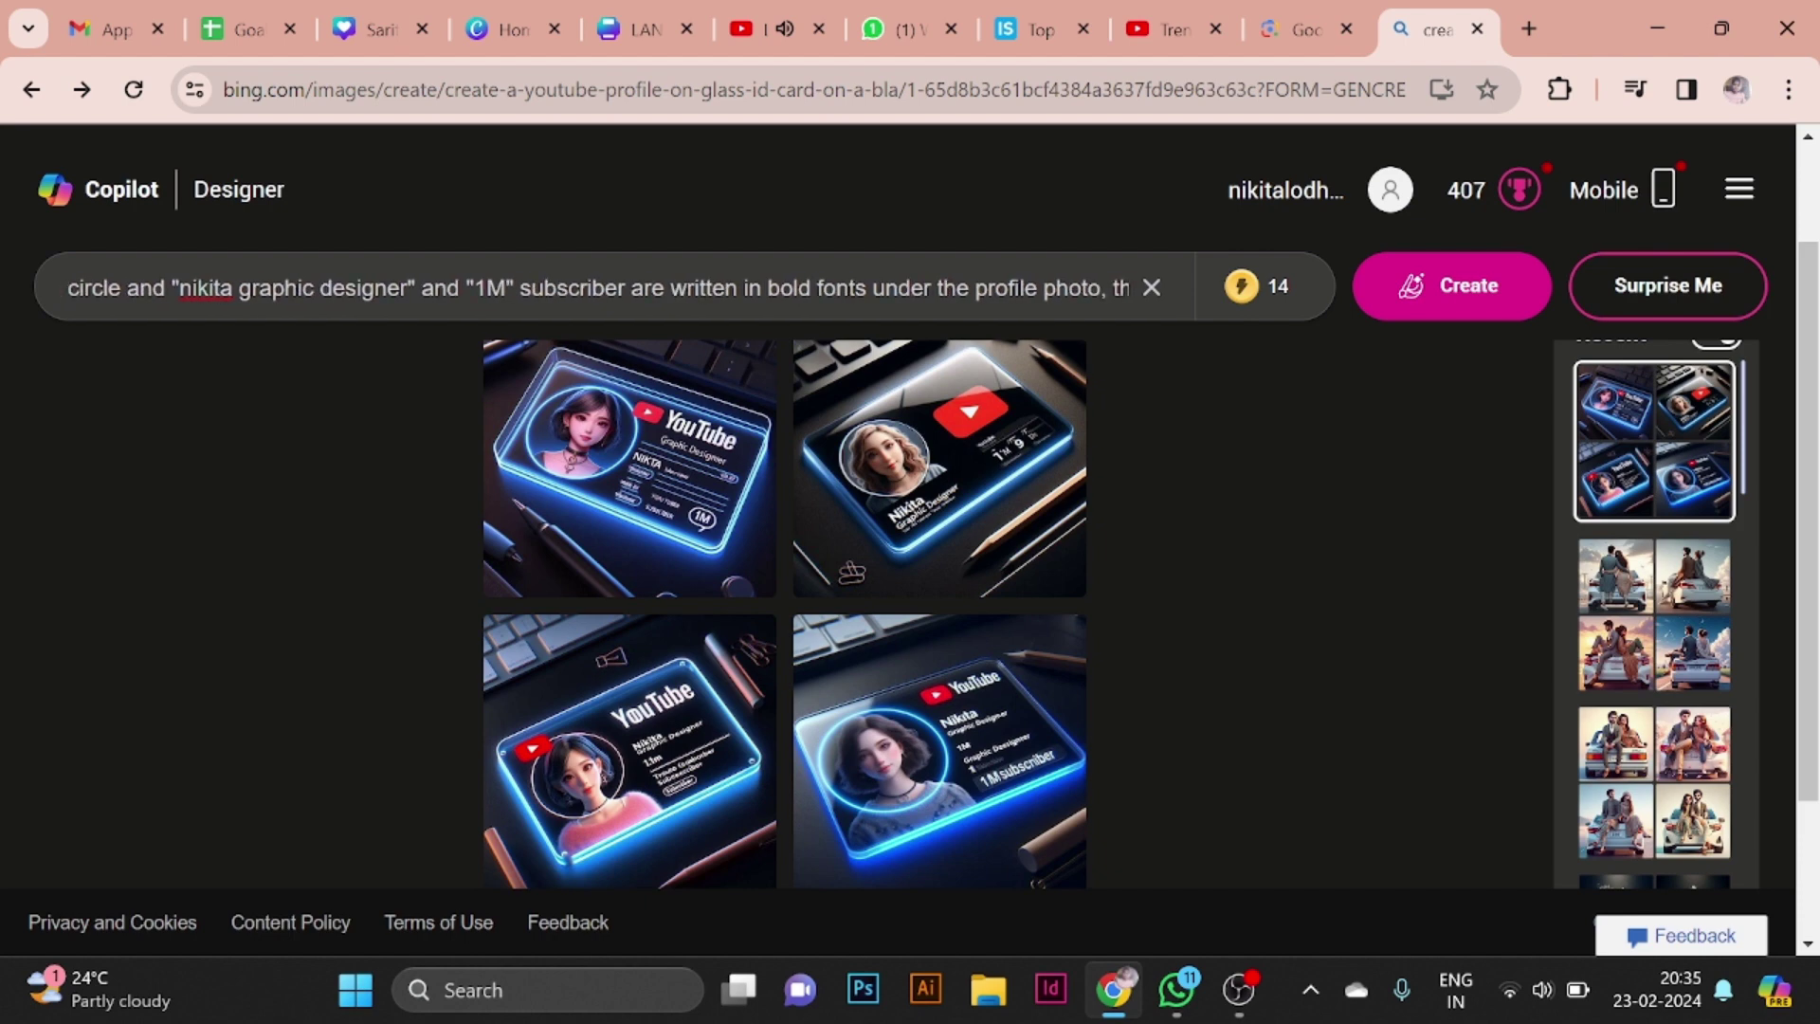
key("BackSpace")
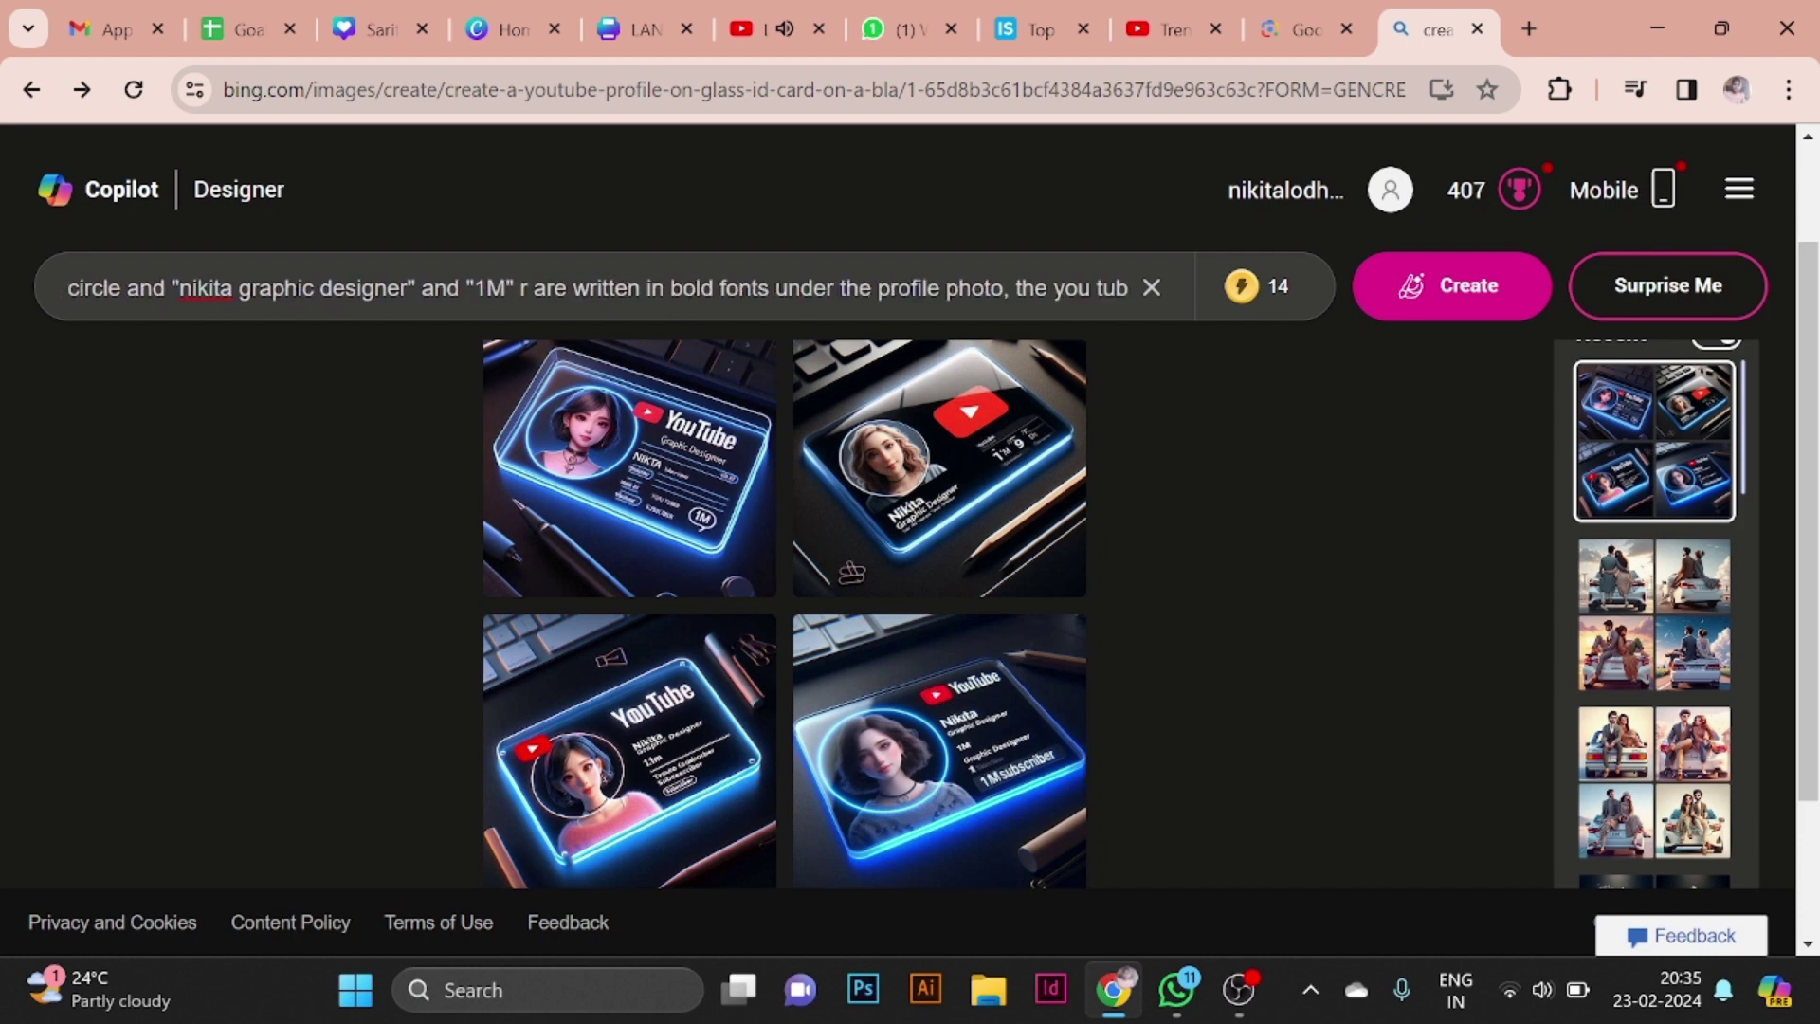
type("follow")
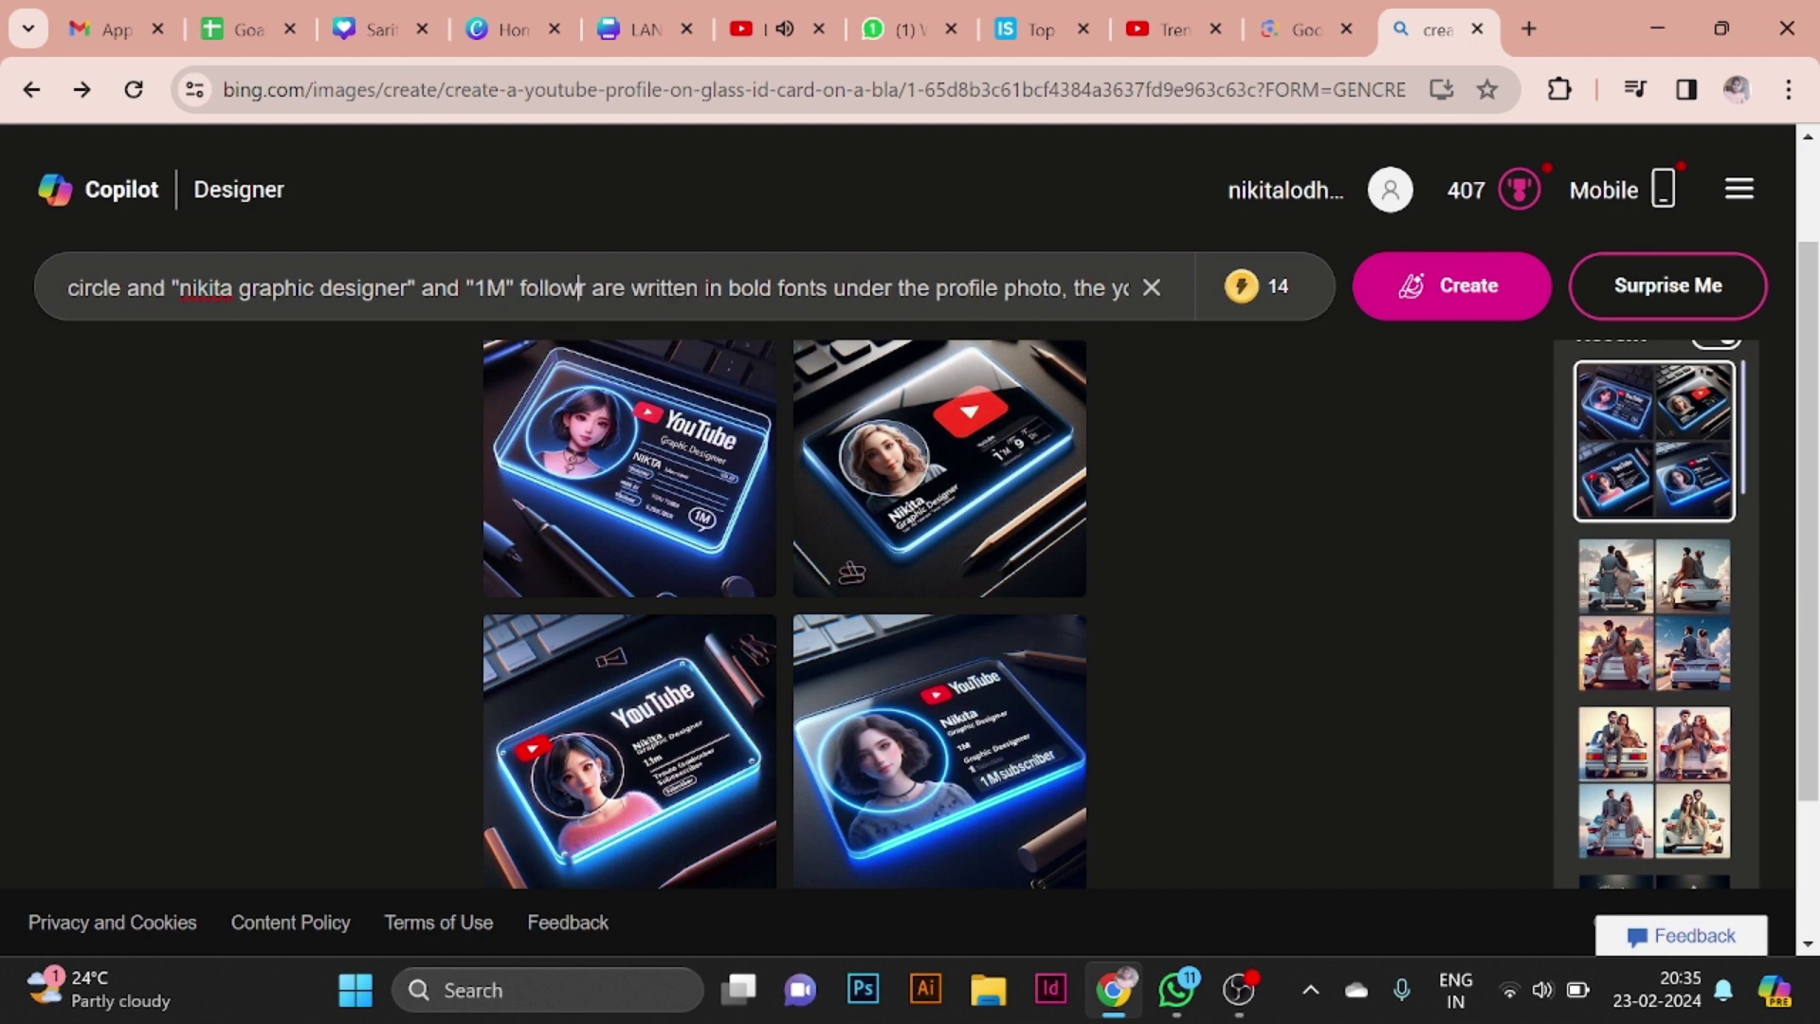
type("er")
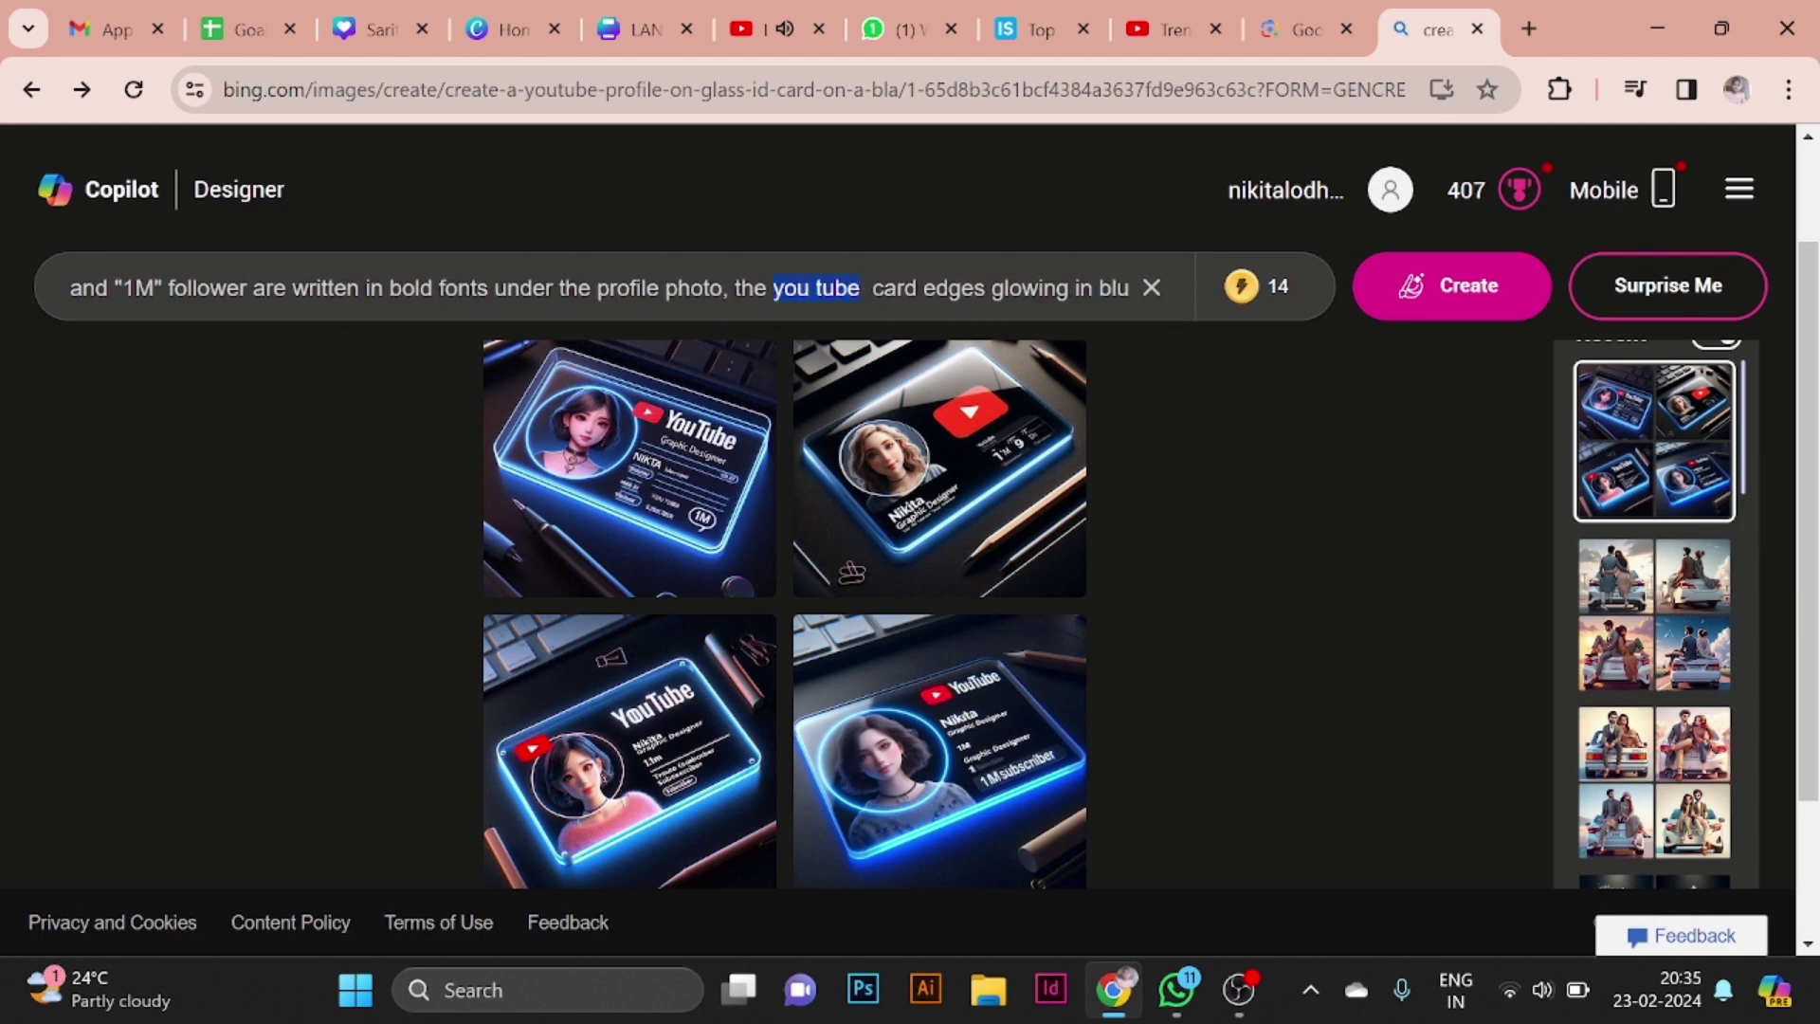
key("BackSpace")
type("int")
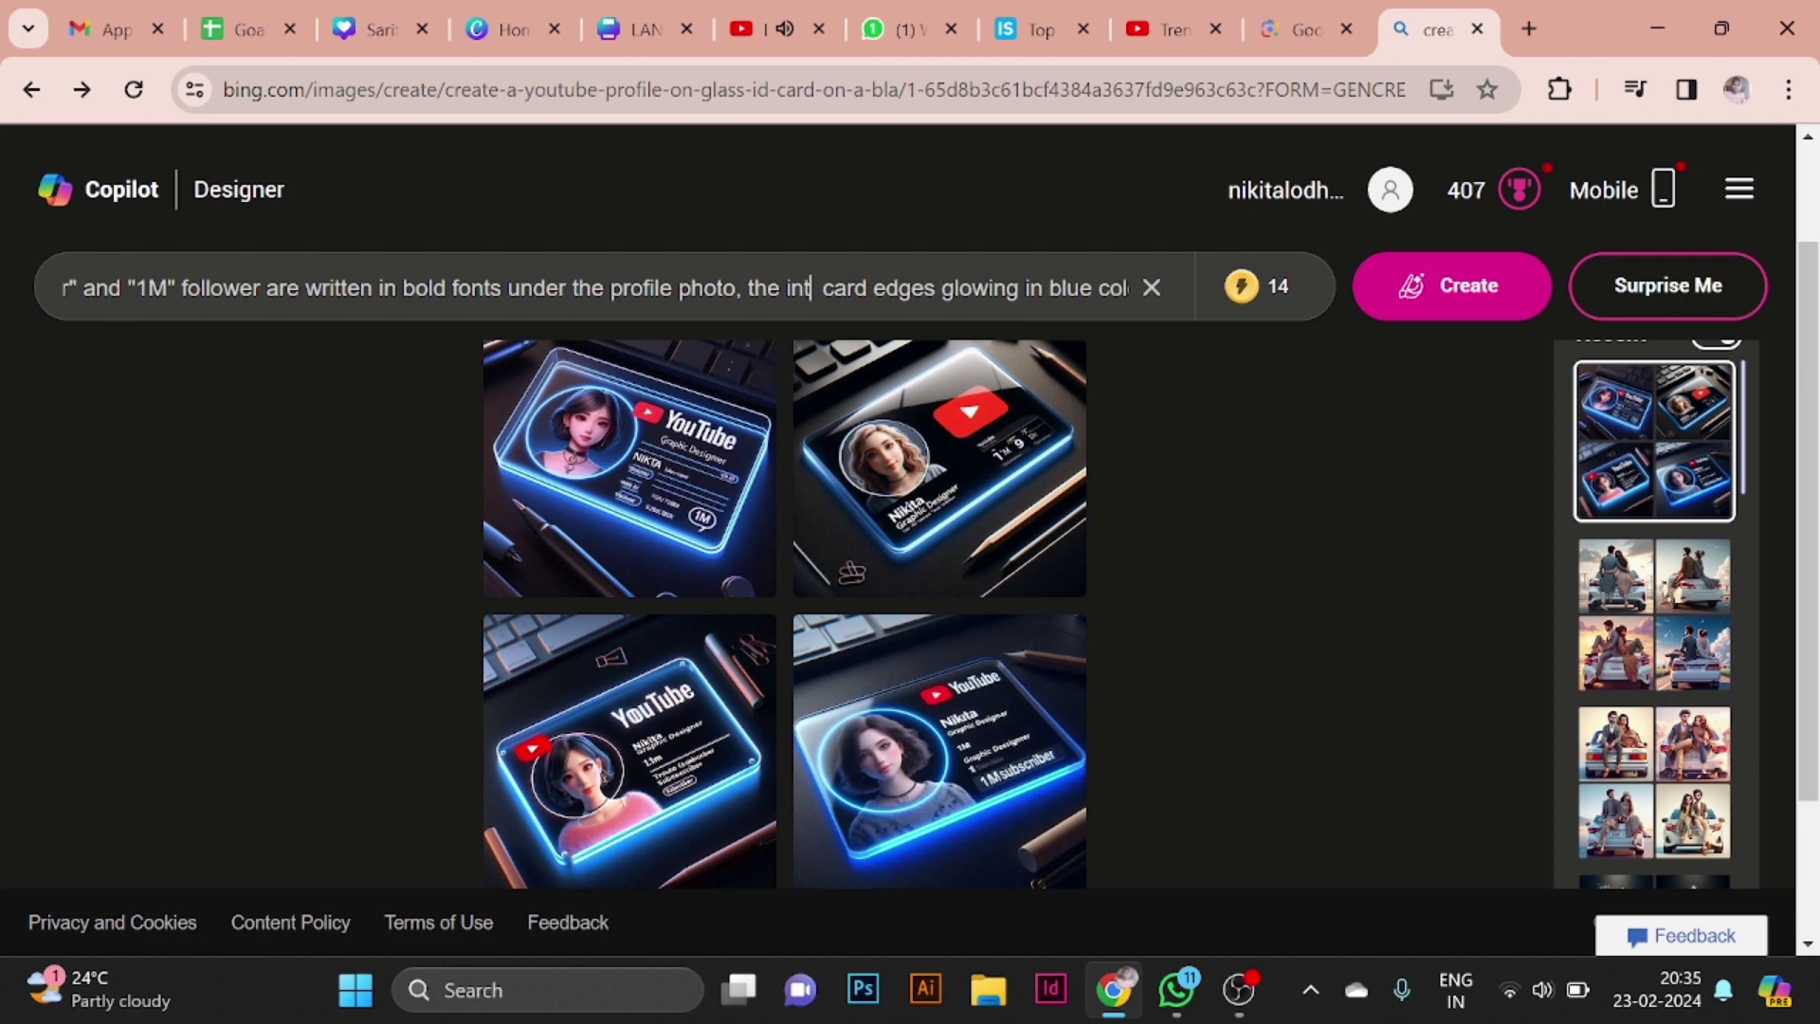
type("stragram")
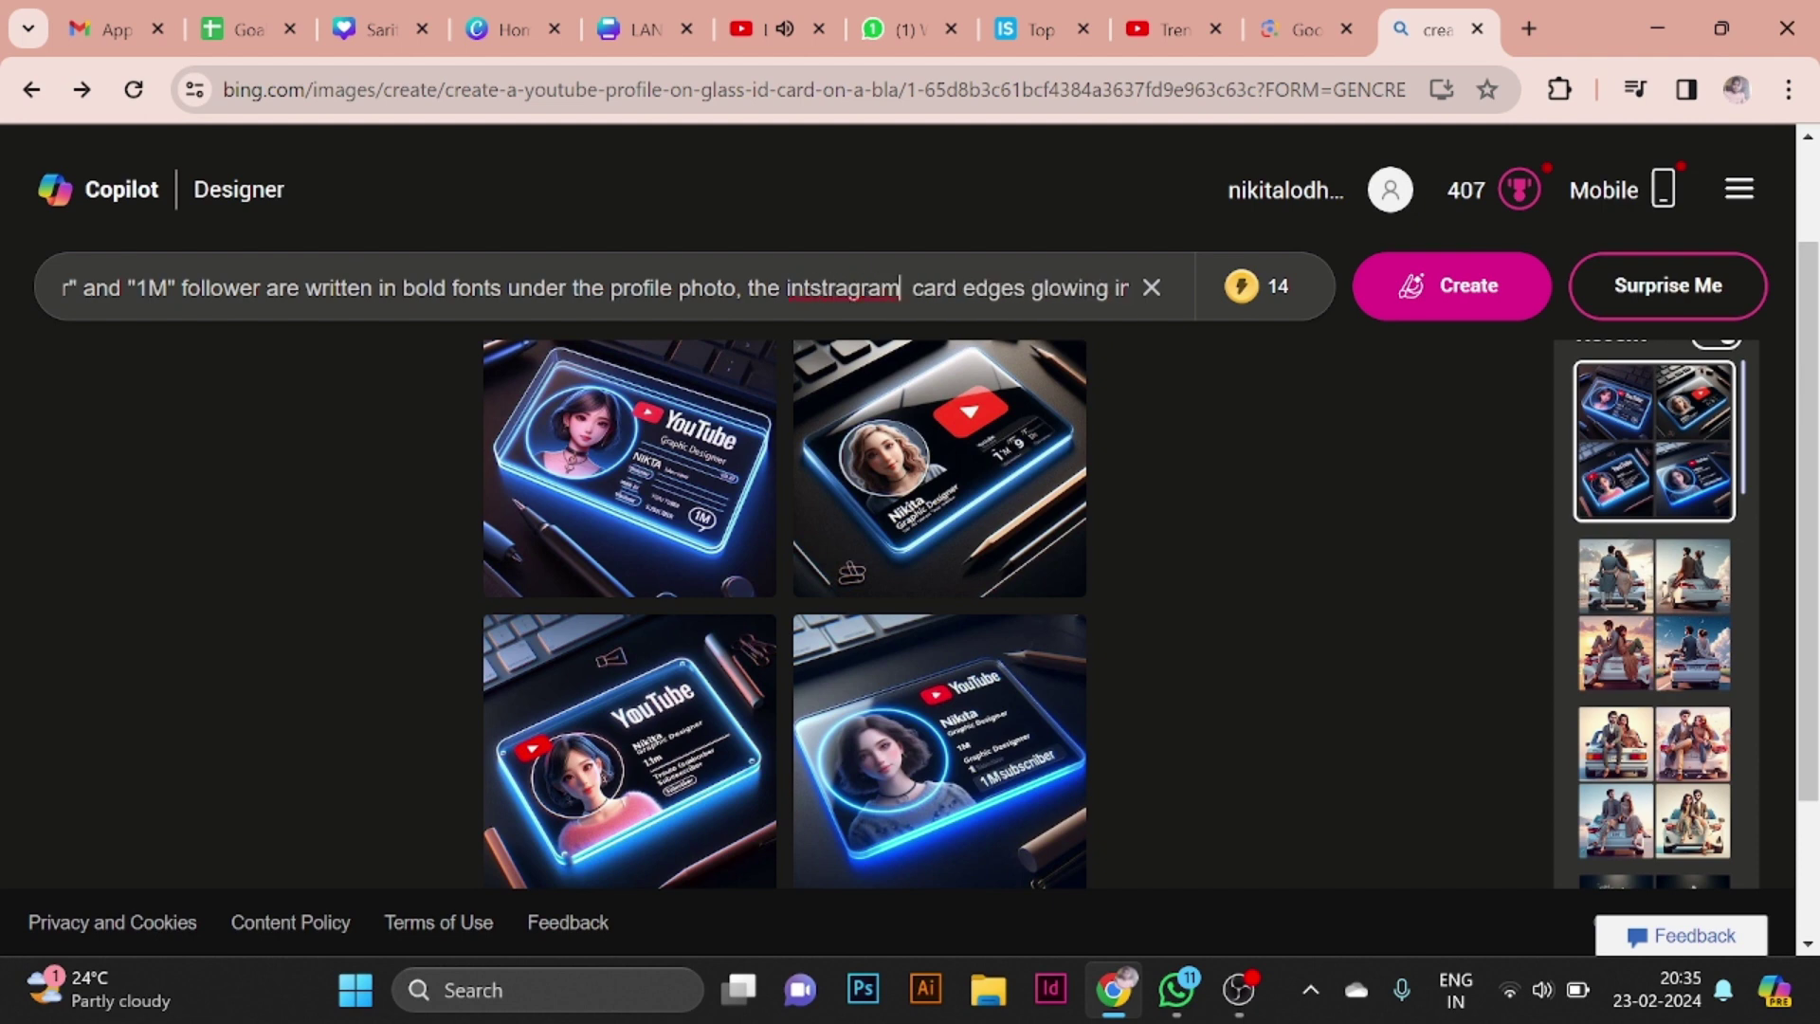
key("BackSpace")
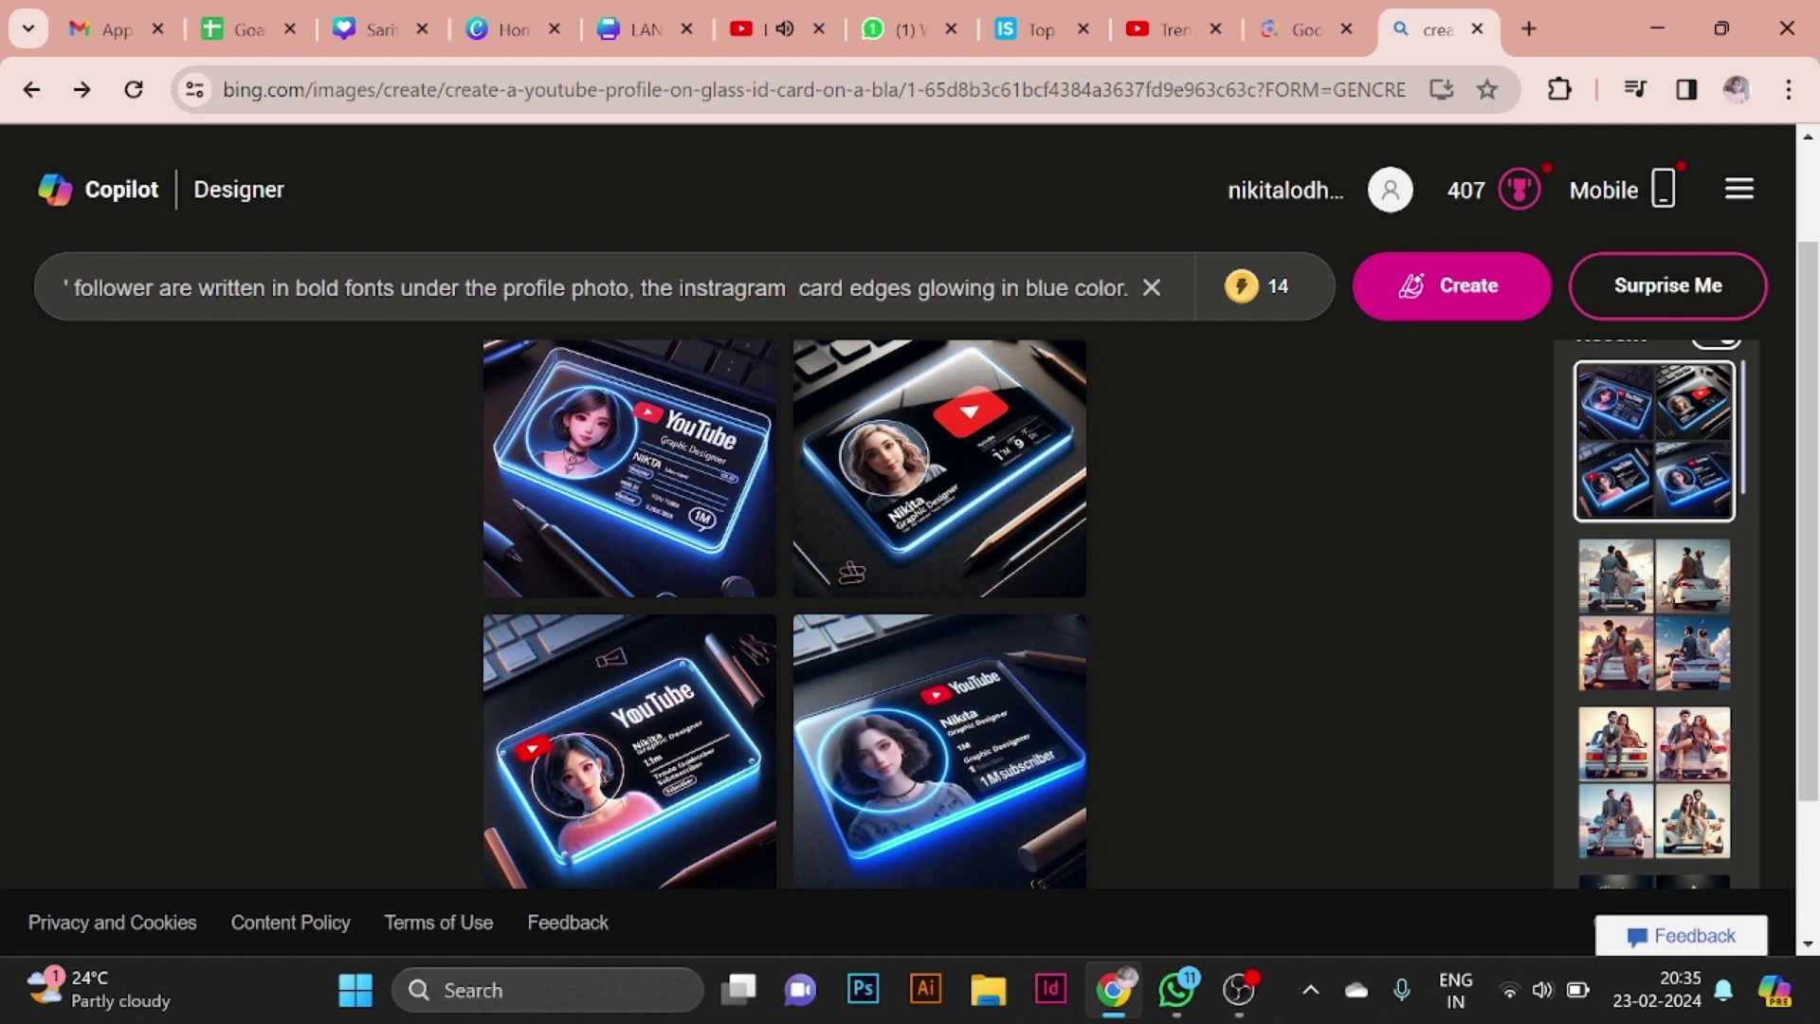
Generate the Instagram glass ID card images and view the first one full size.
left_click(1446, 285)
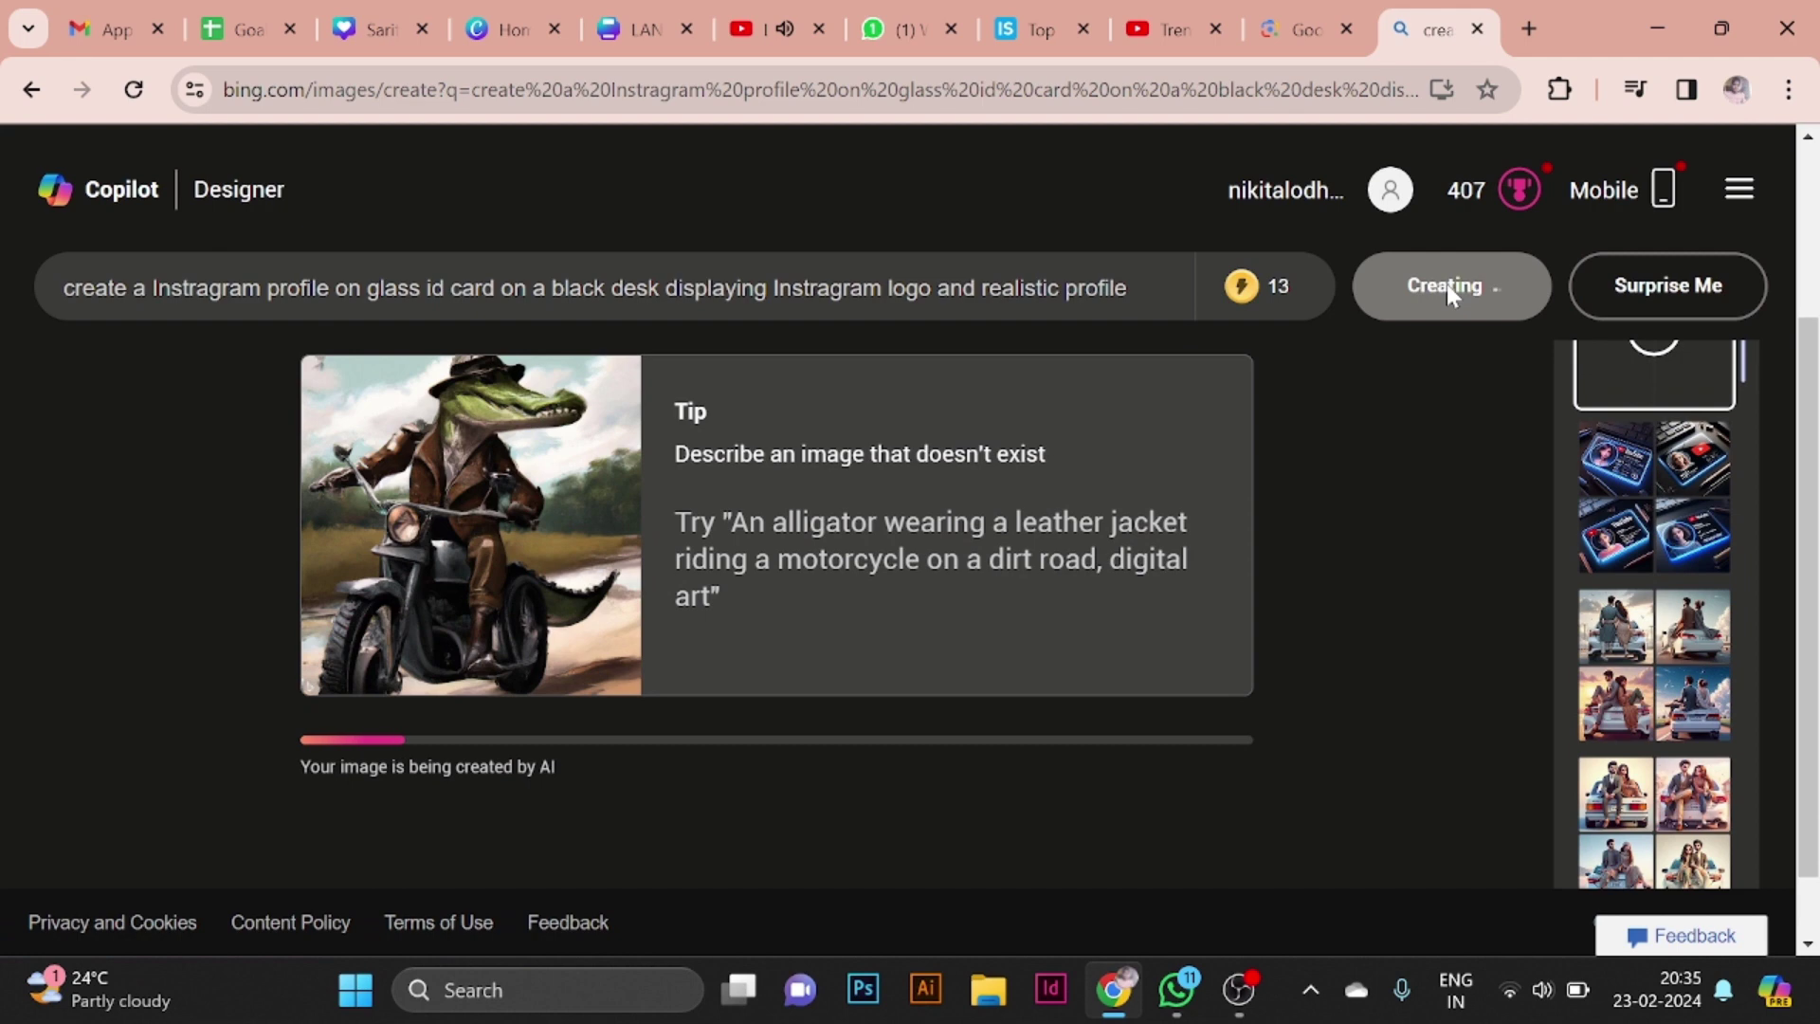
scroll(1391, 592, "up", 1)
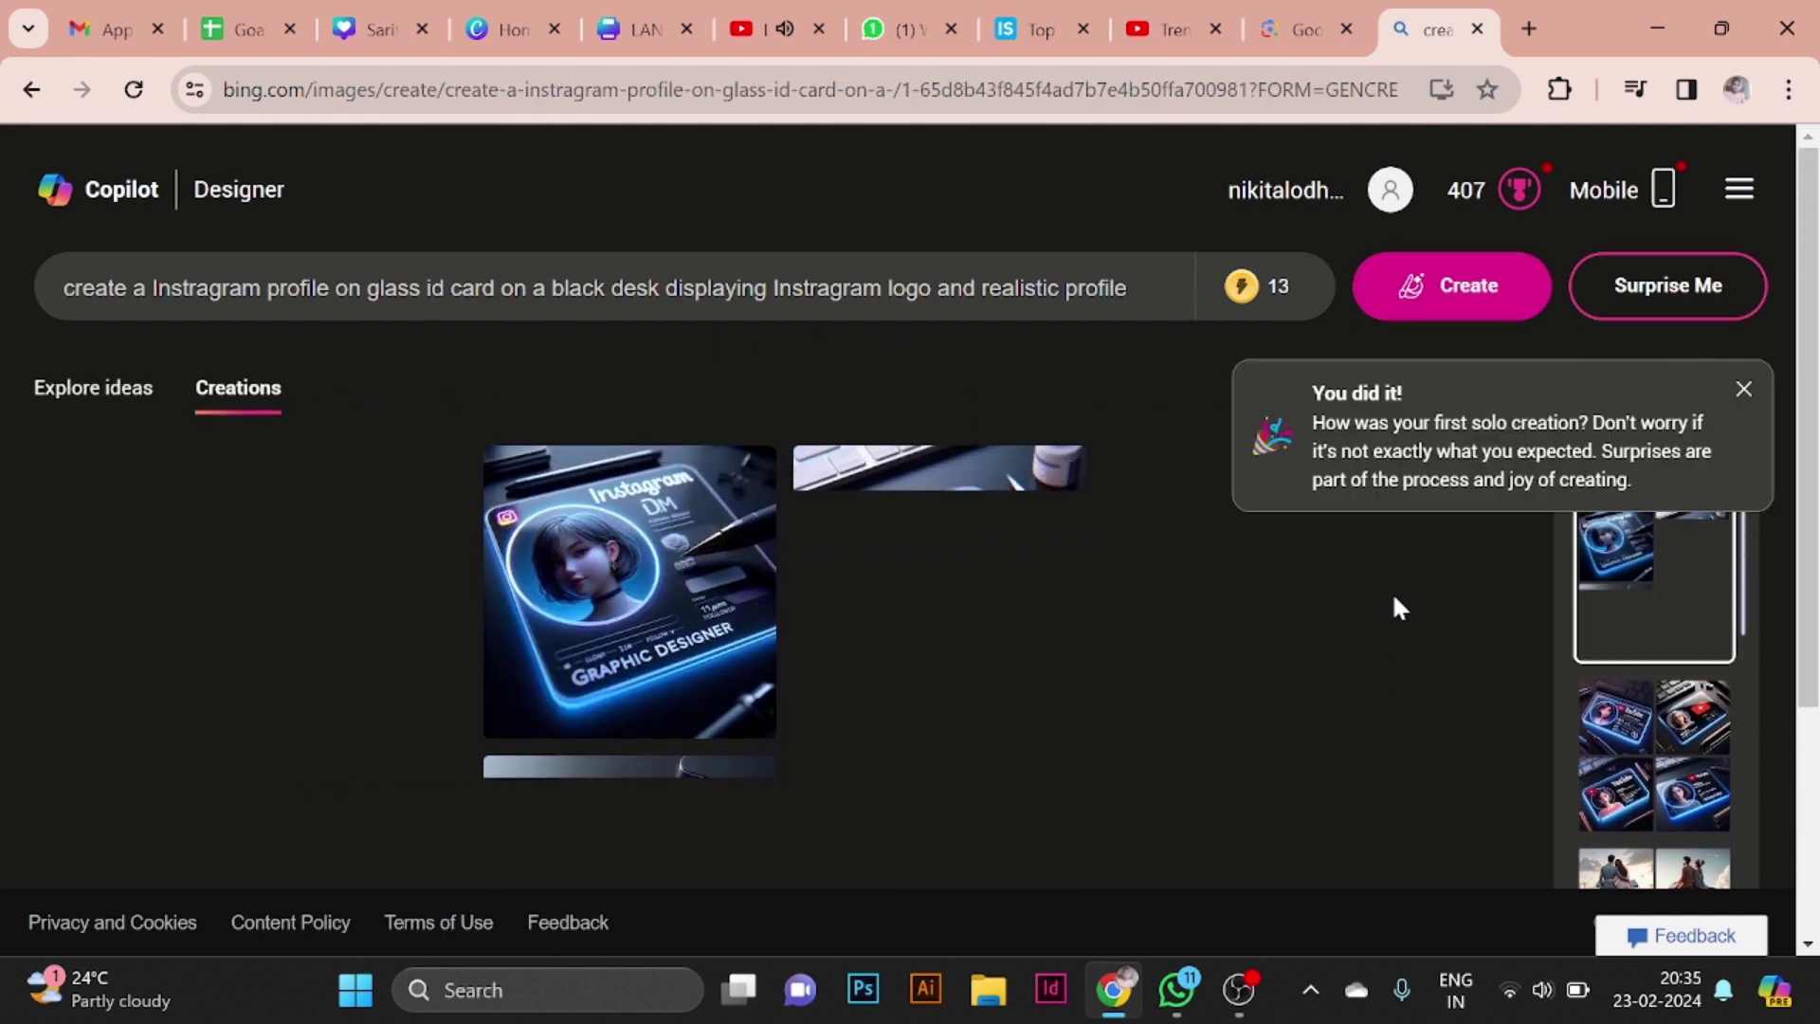
left_click(703, 648)
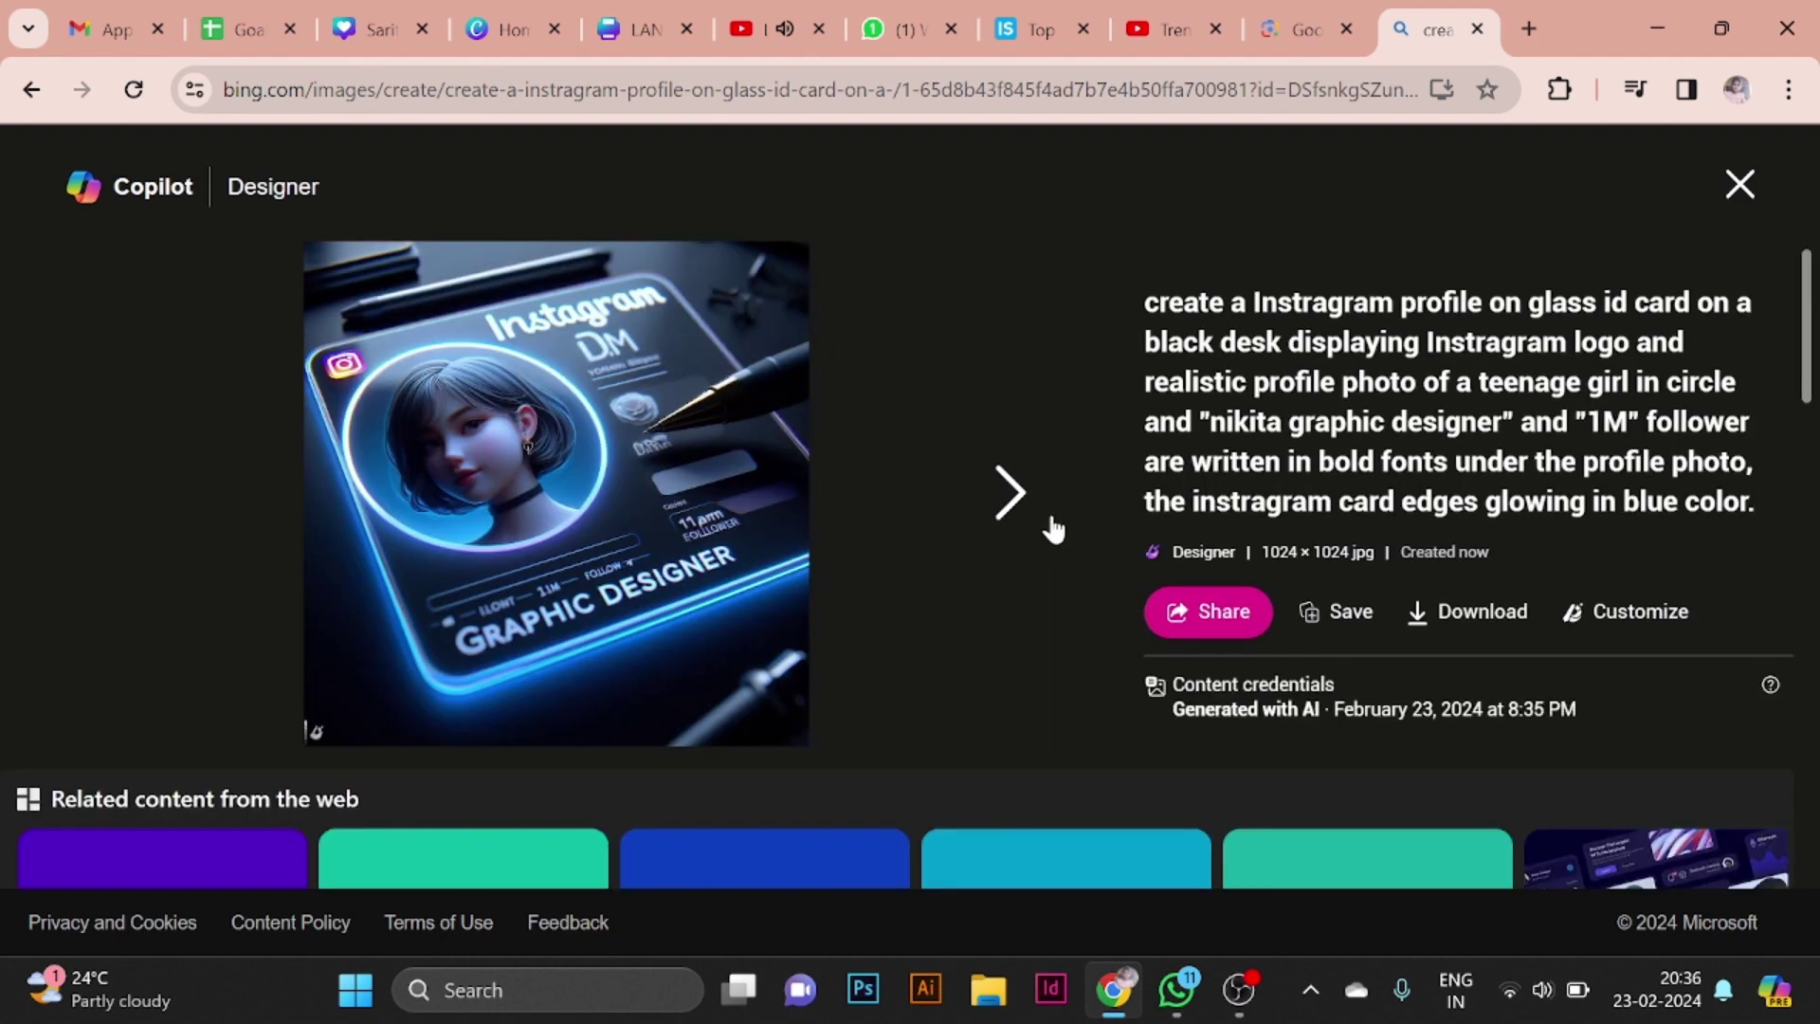
Browse forward and back through the Instagram card images, then close the full-size view.
left_click(1011, 493)
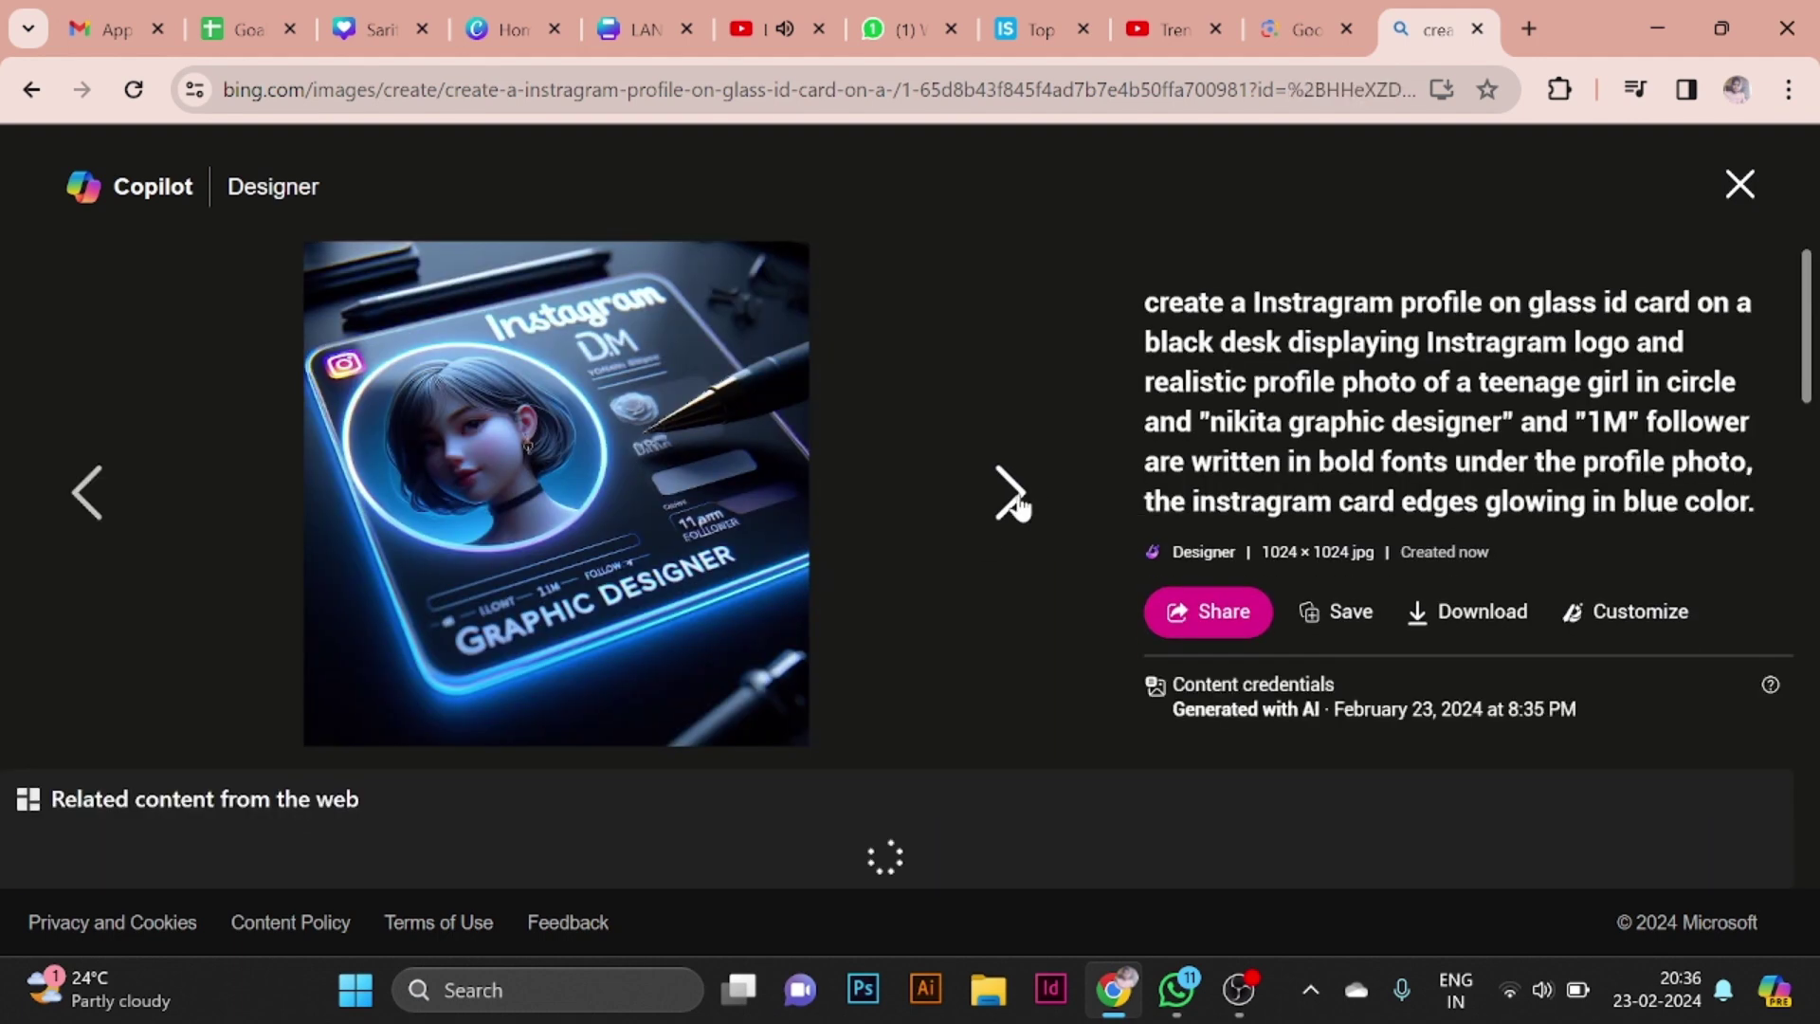
left_click(1014, 501)
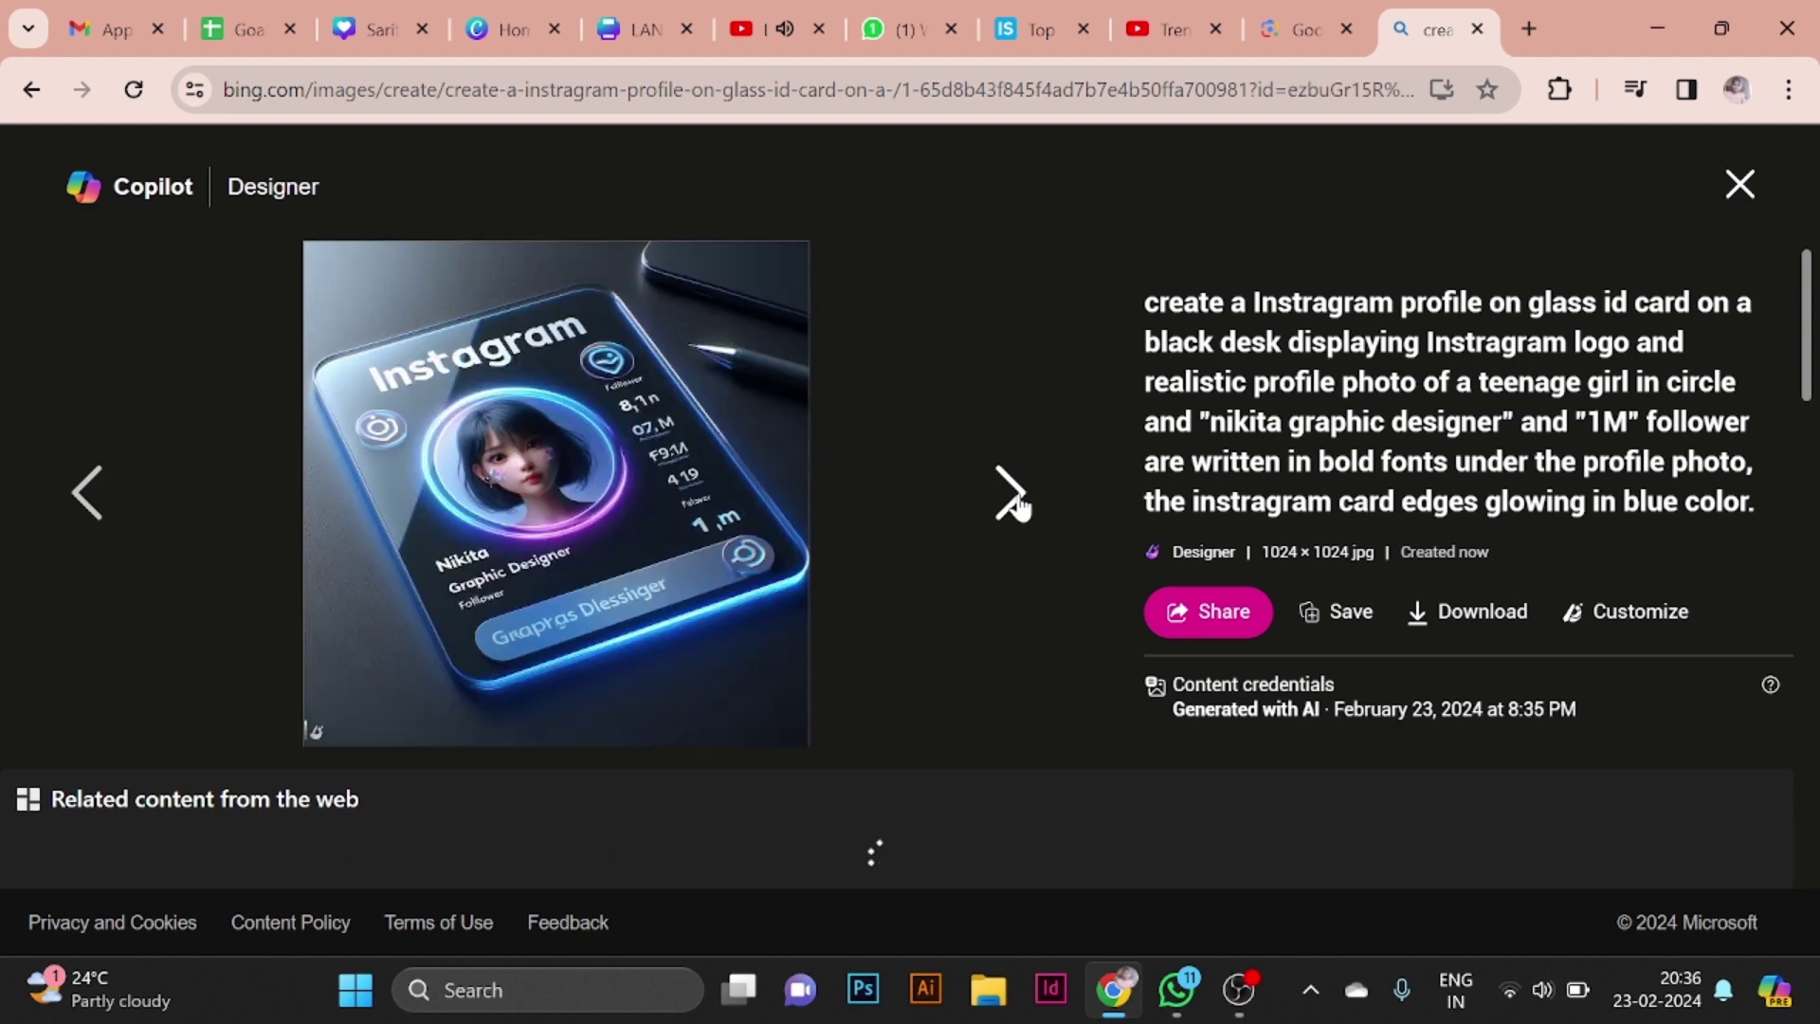
left_click(102, 541)
left_click(102, 541)
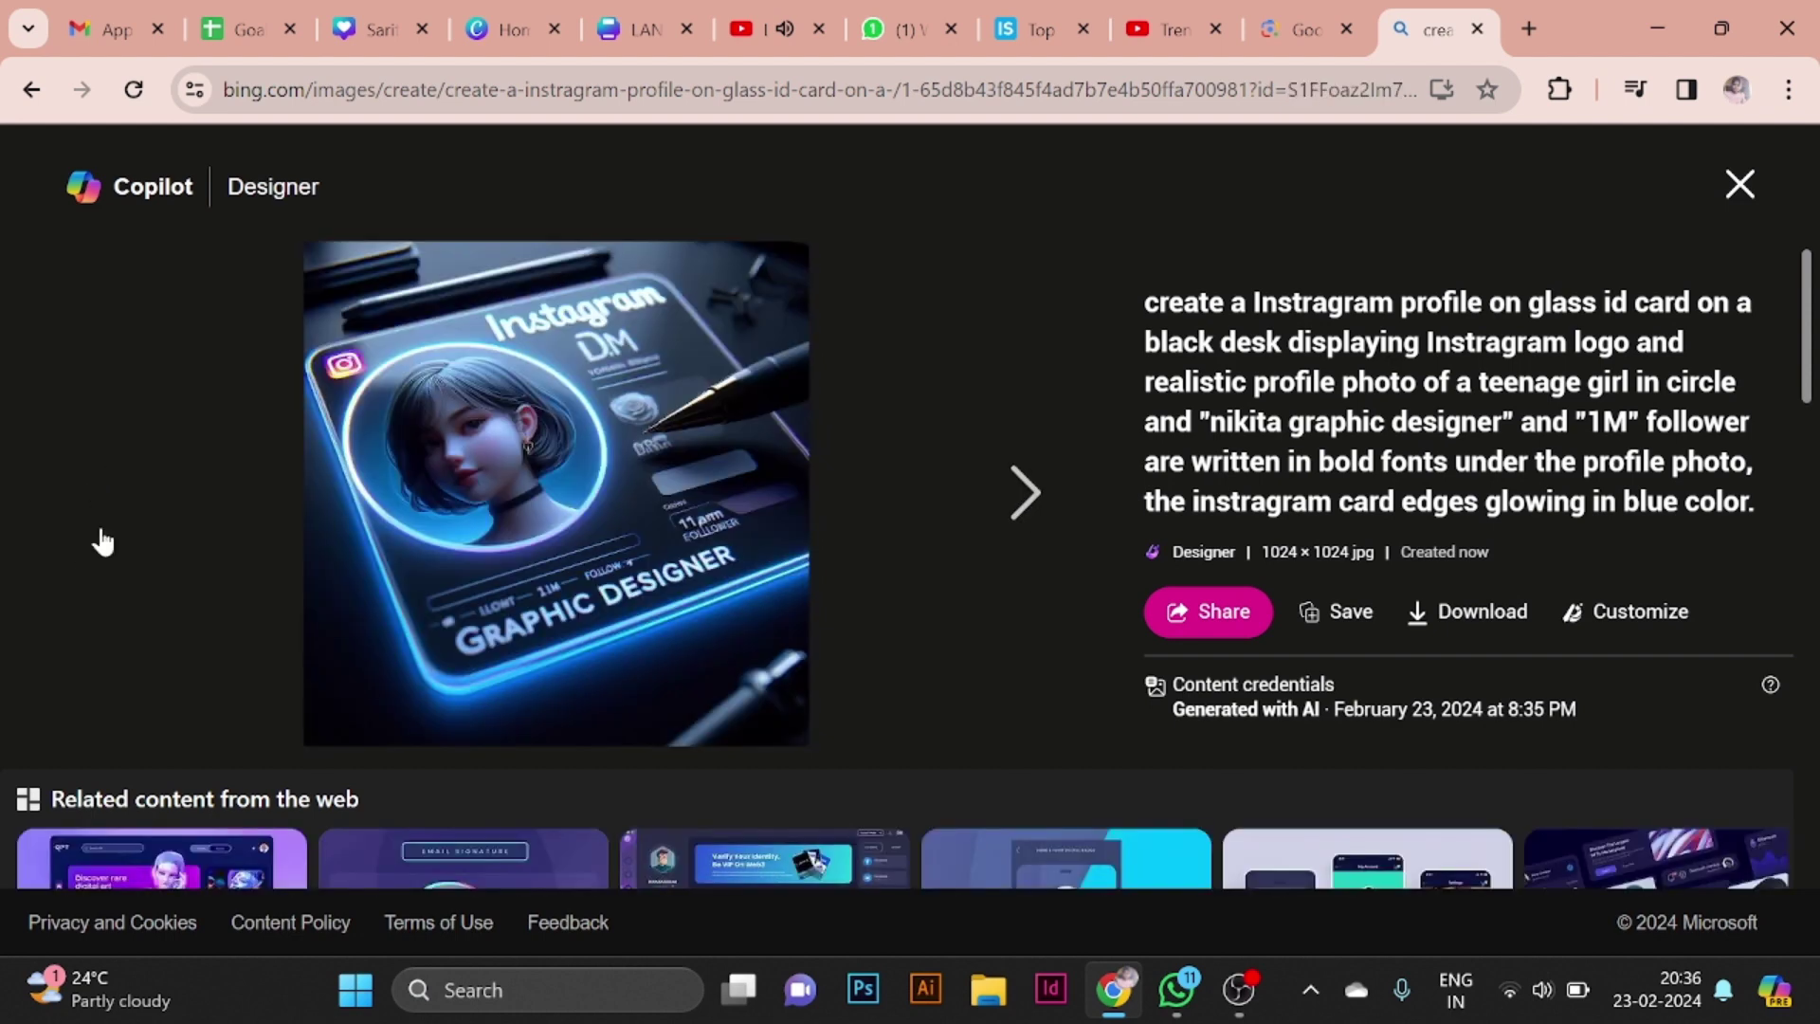
left_click(1739, 184)
Reopen the earlier YouTube card set from the recent creations.
scroll(825, 801, "down", 2)
scroll(824, 801, "up", 1)
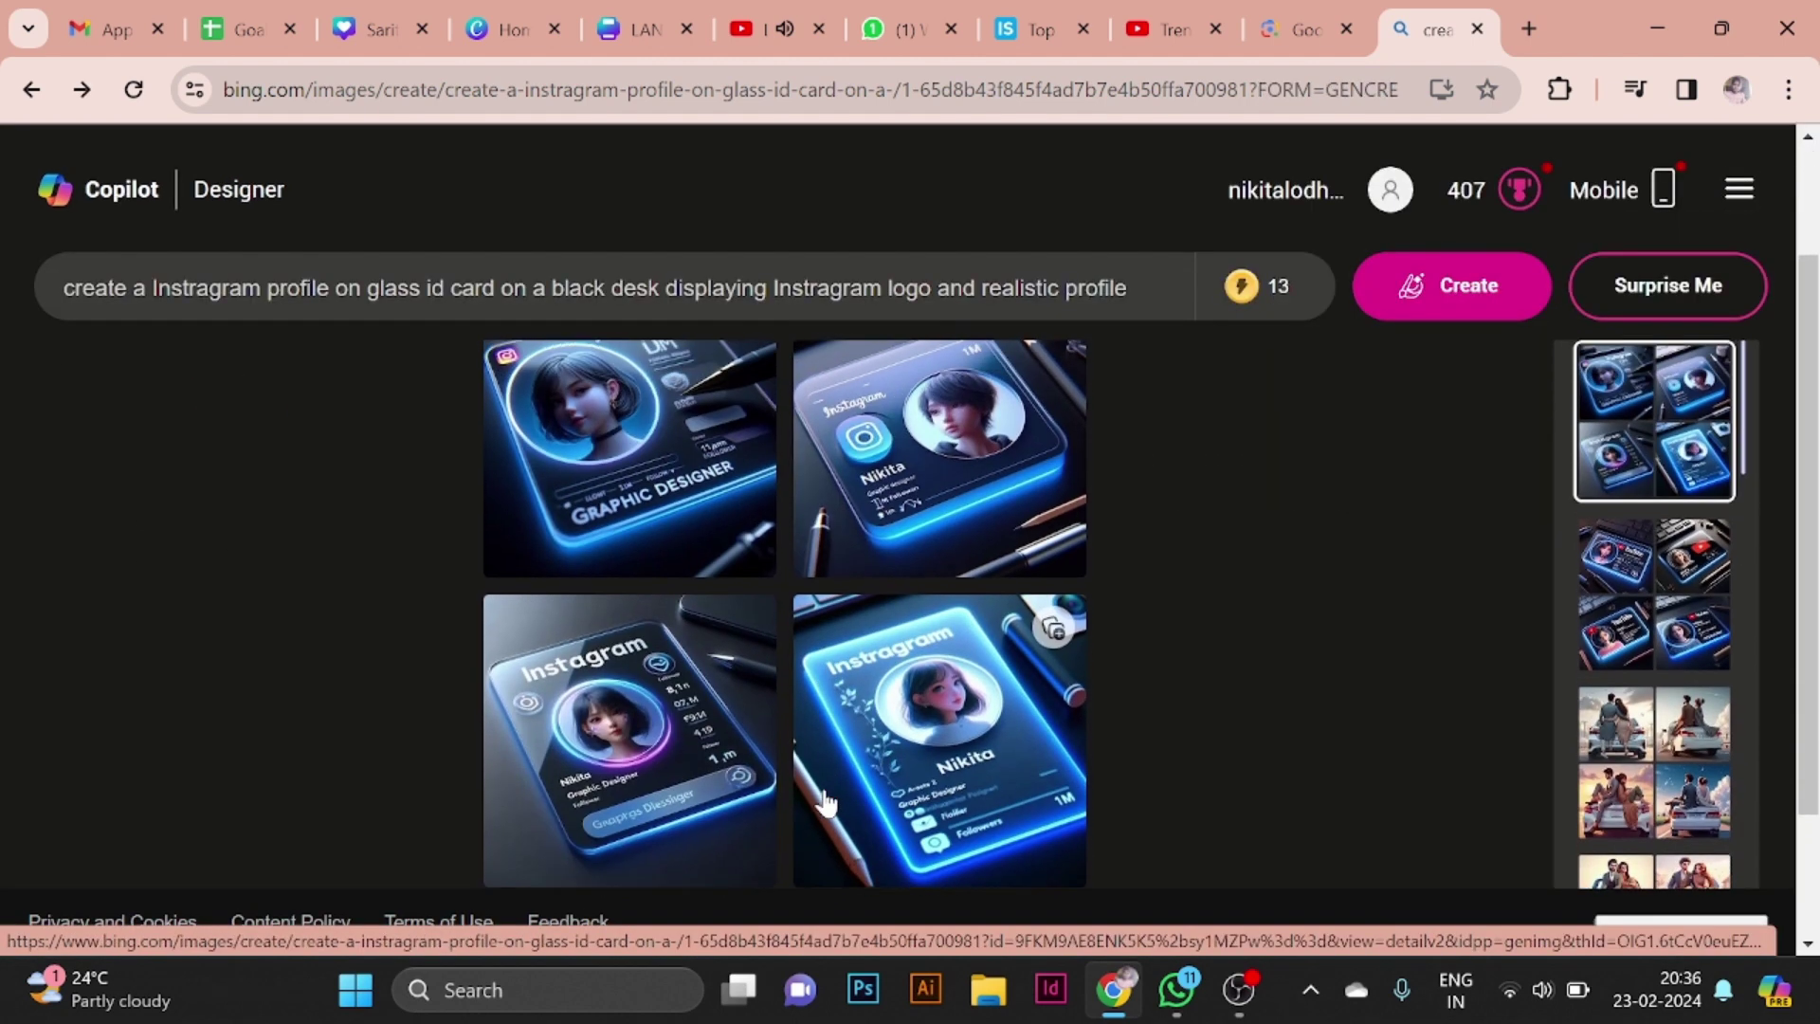
left_click(1642, 632)
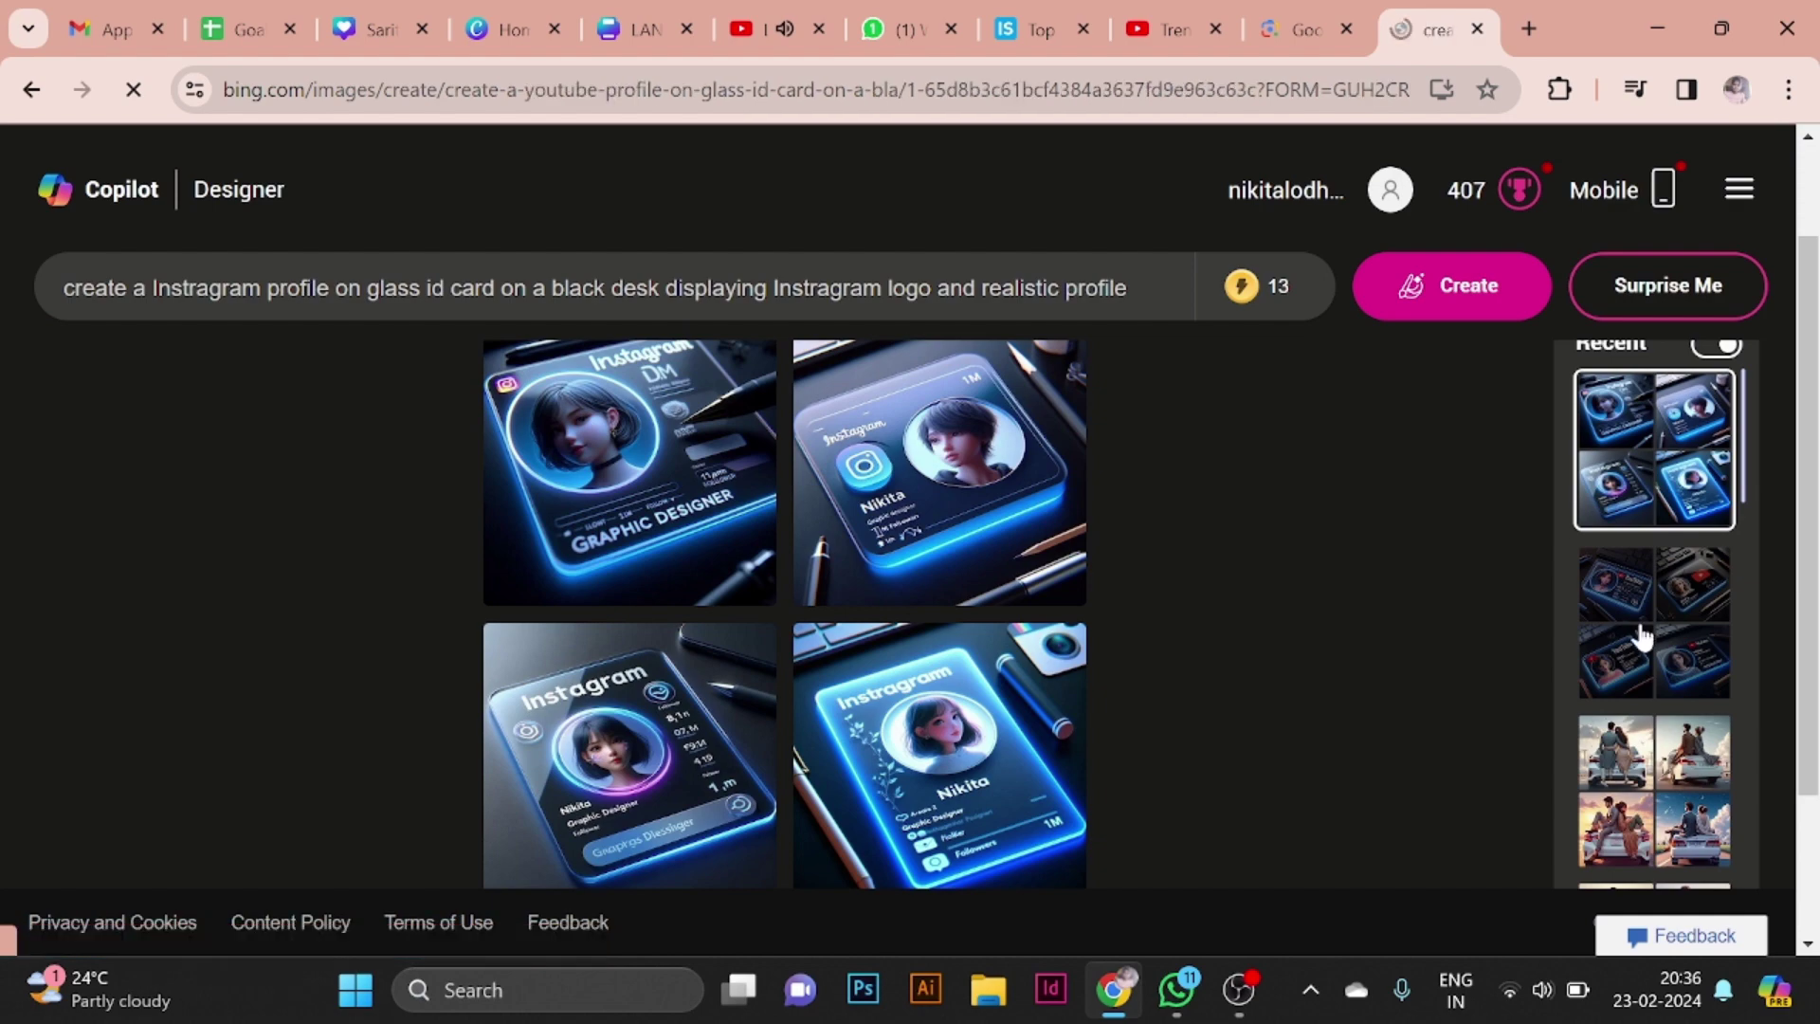